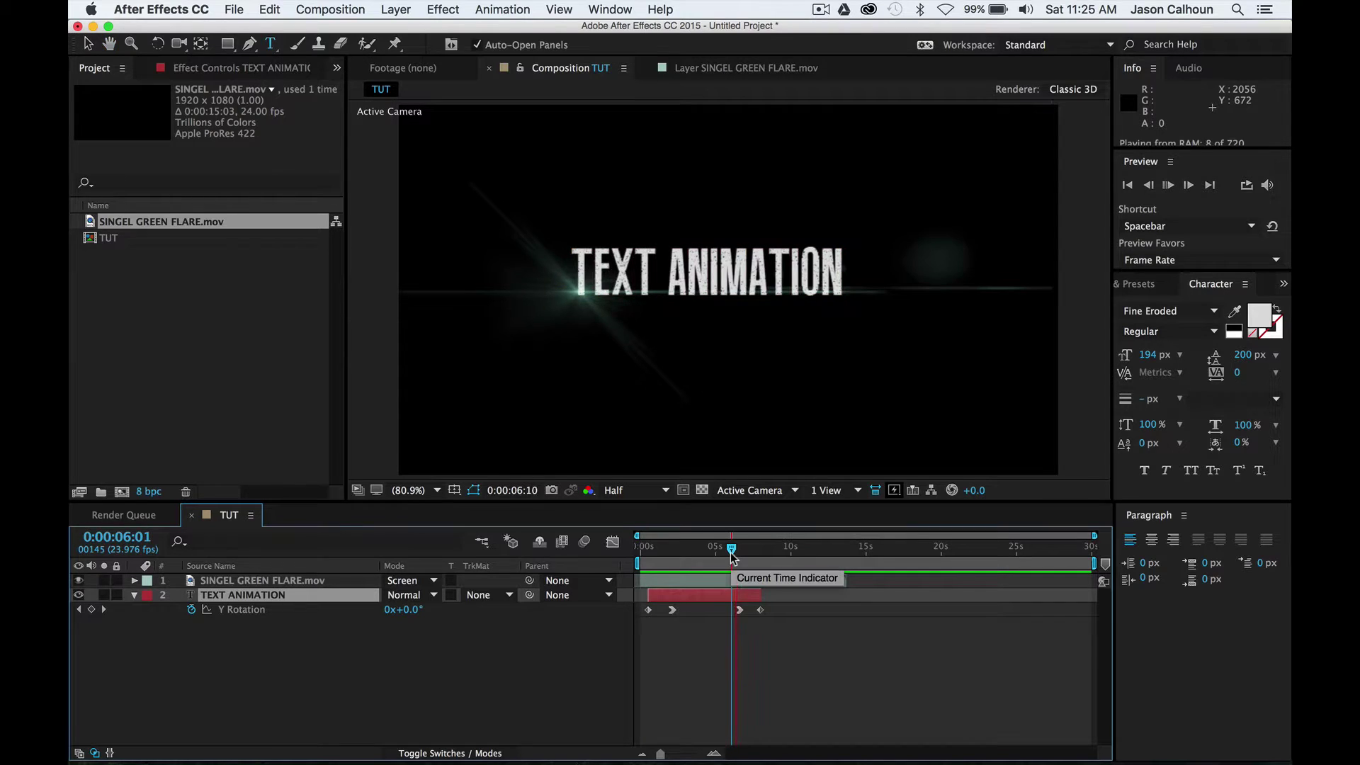
Preview the finished text animation and create a new 30-second composition with the default 1920 x 1080, 23.976 fps settings.
key(space)
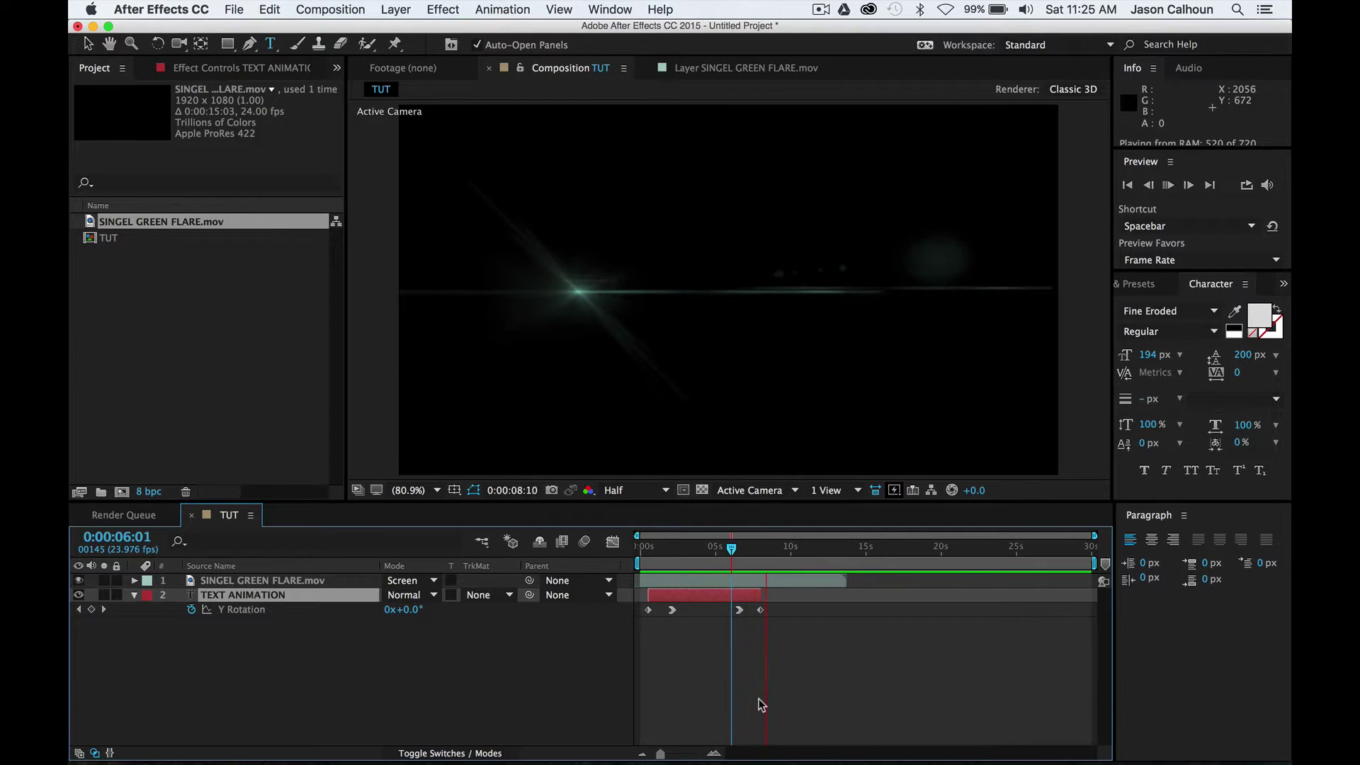
key(space)
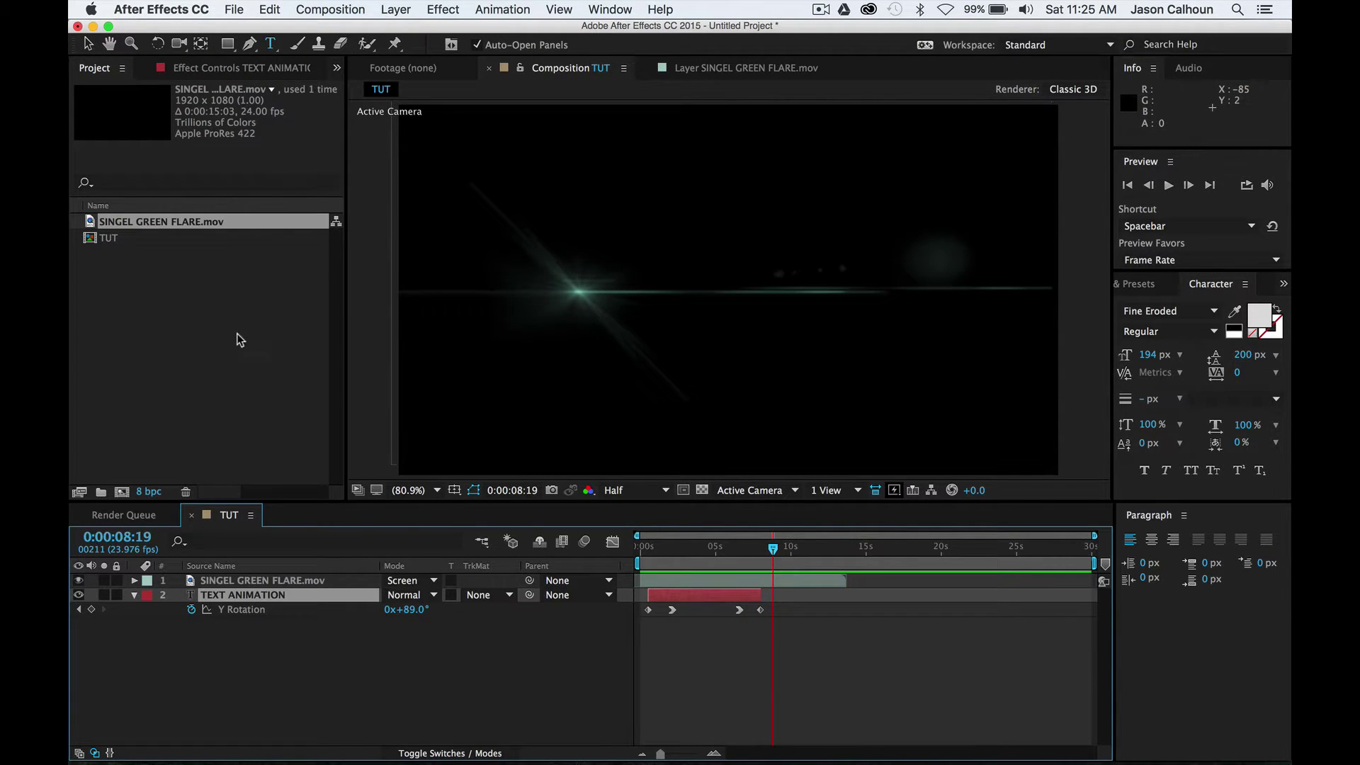
click(333, 10)
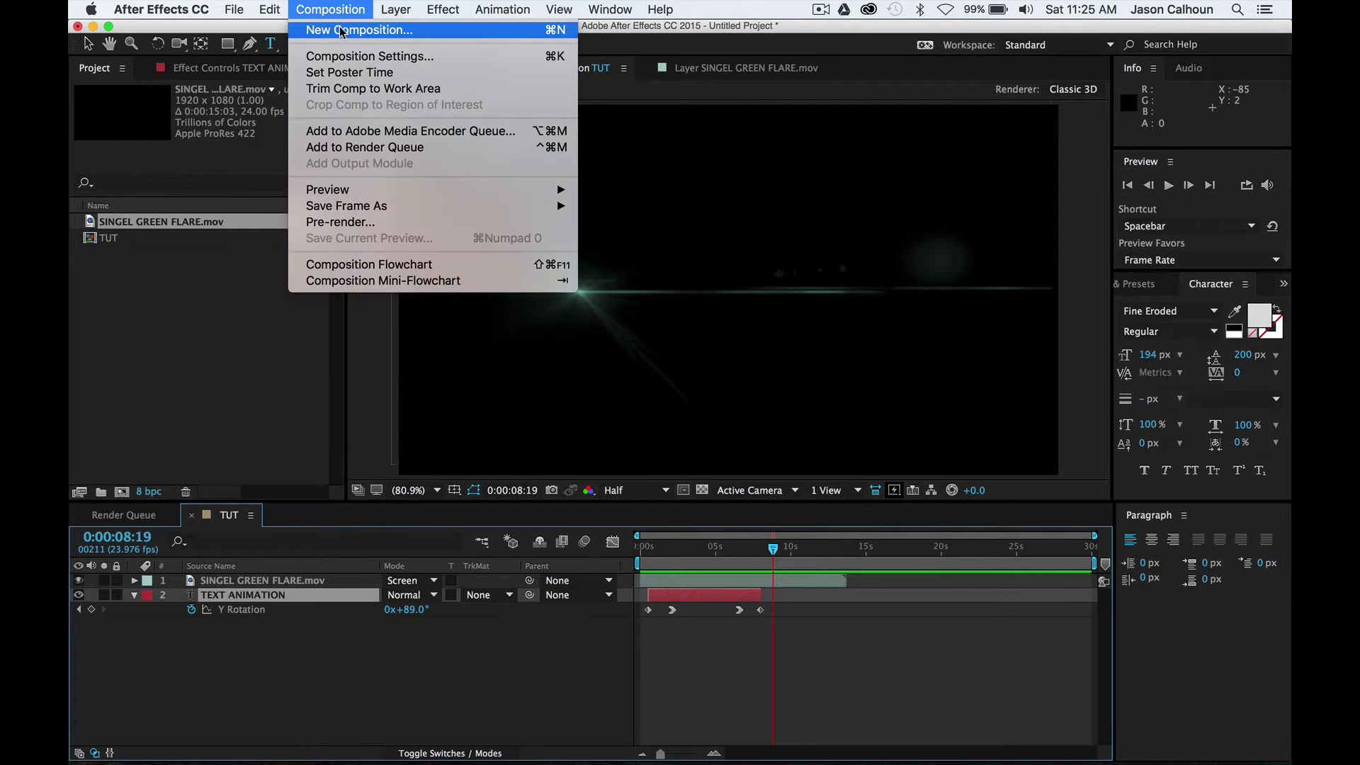
click(341, 32)
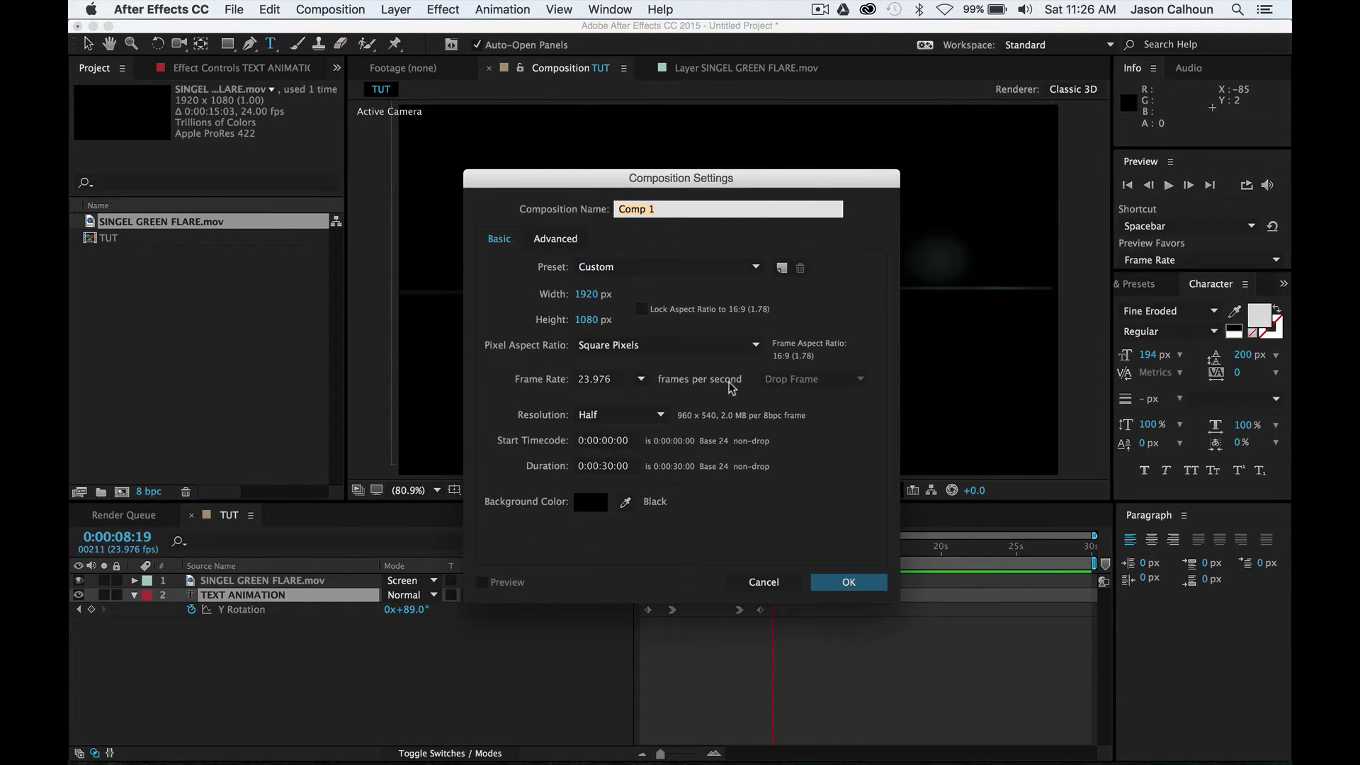
click(849, 582)
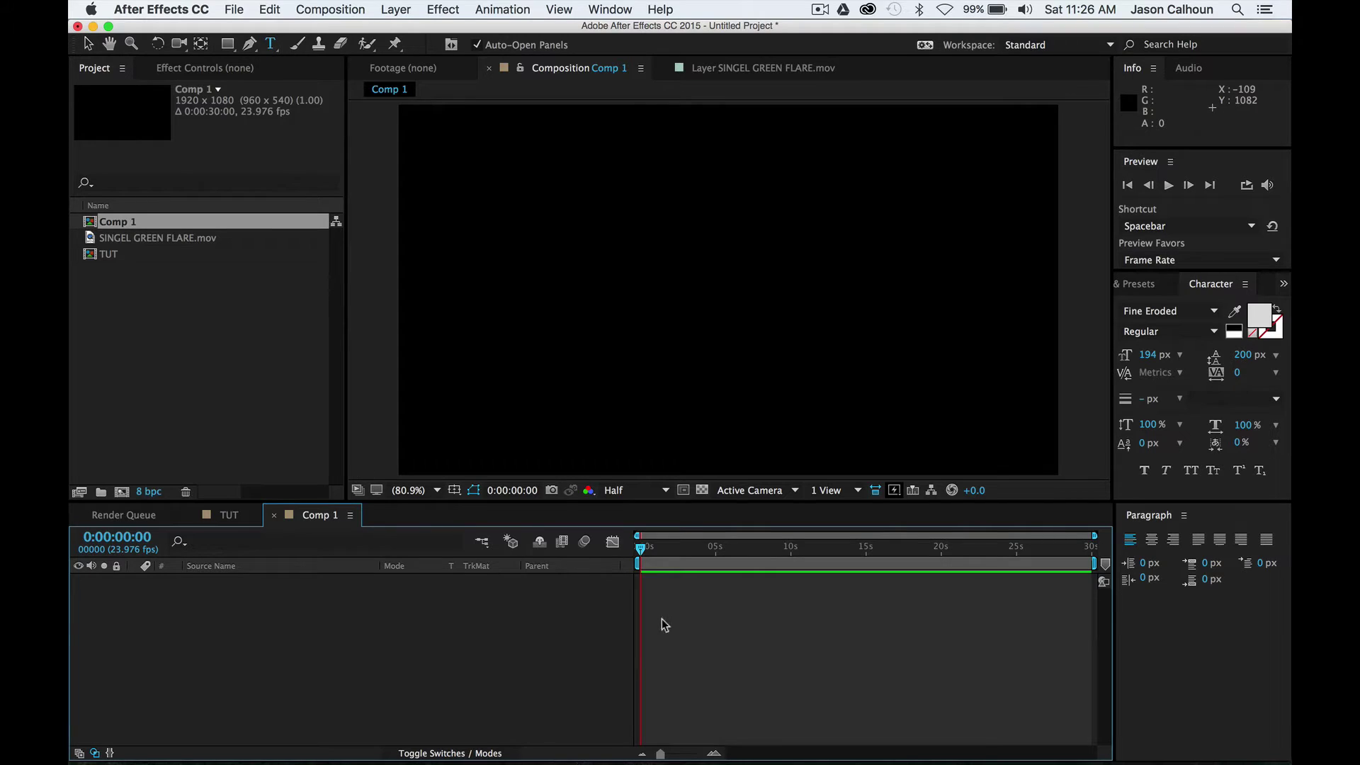
Add a text layer reading "HELLO YOU." and move it to the centre of the frame.
click(271, 45)
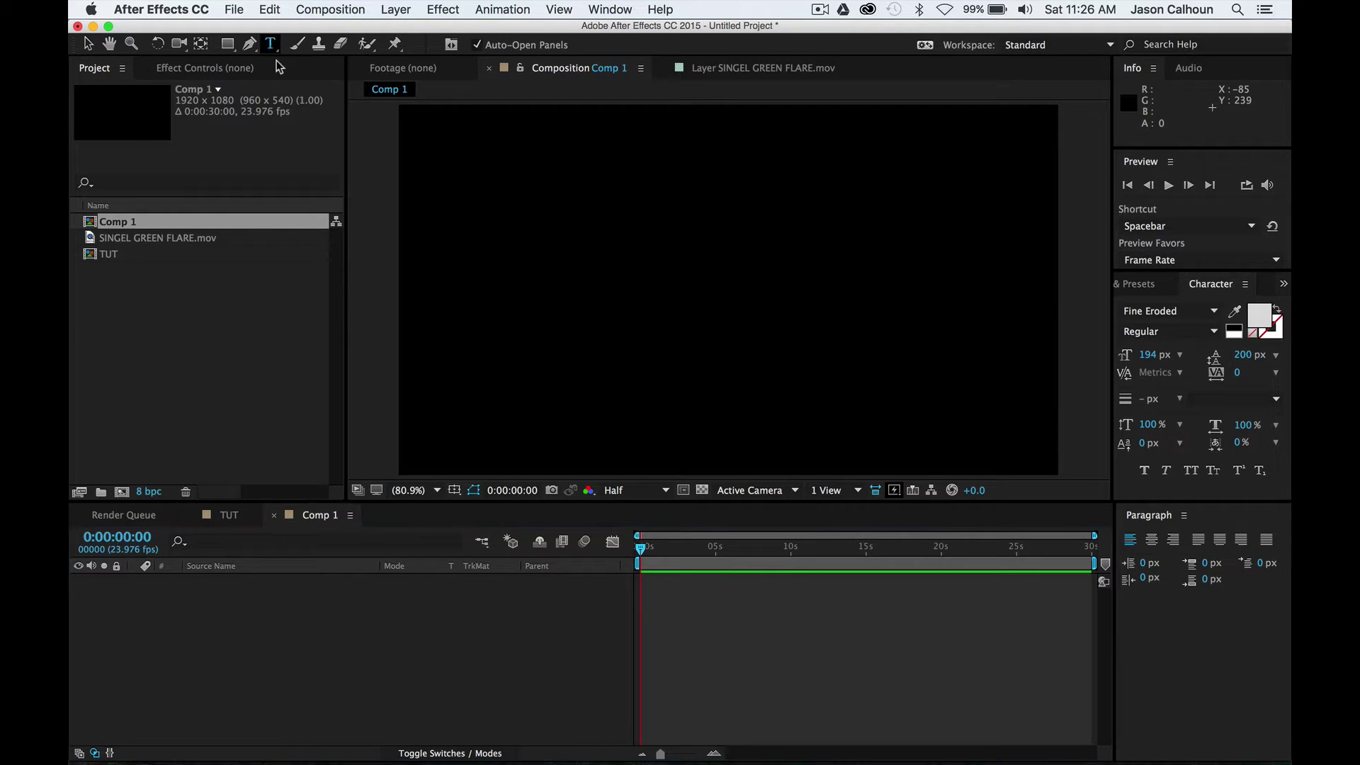
click(439, 267)
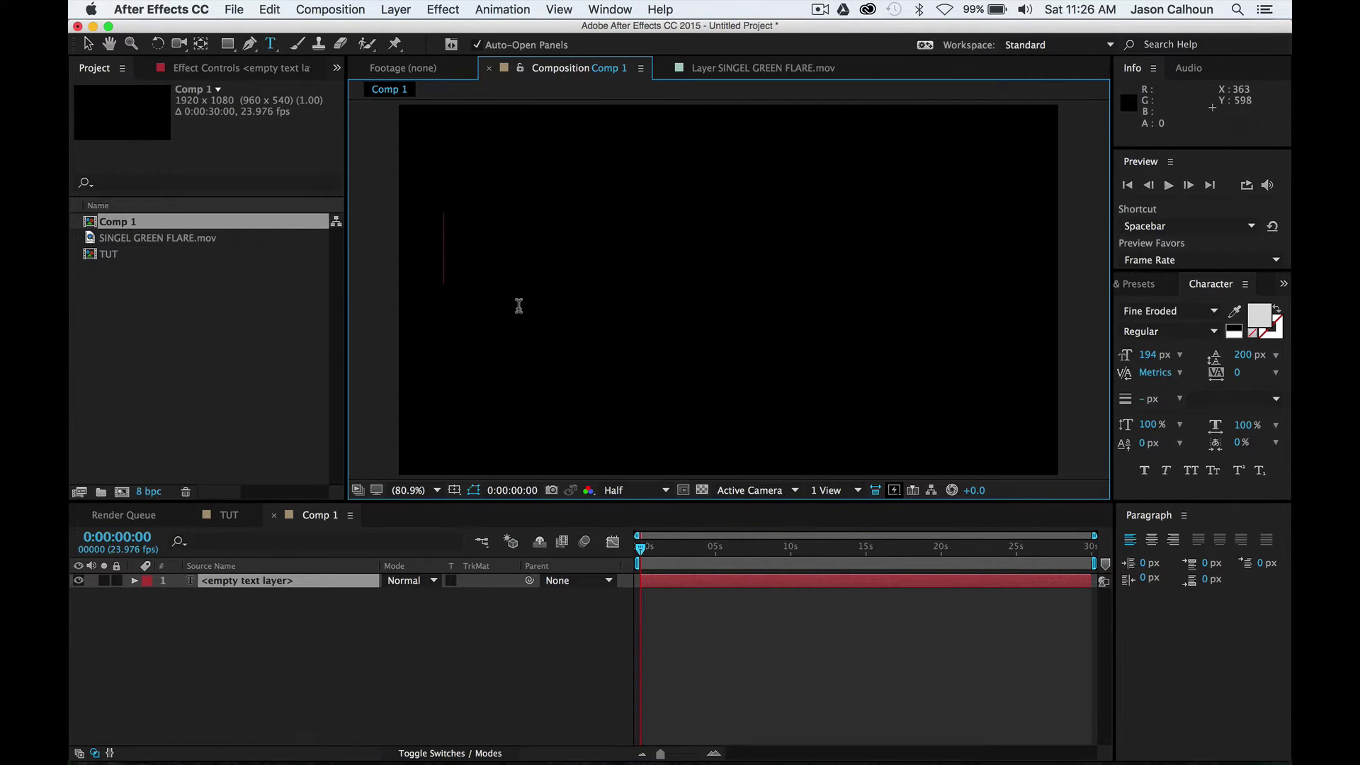
text(HELLO YO)
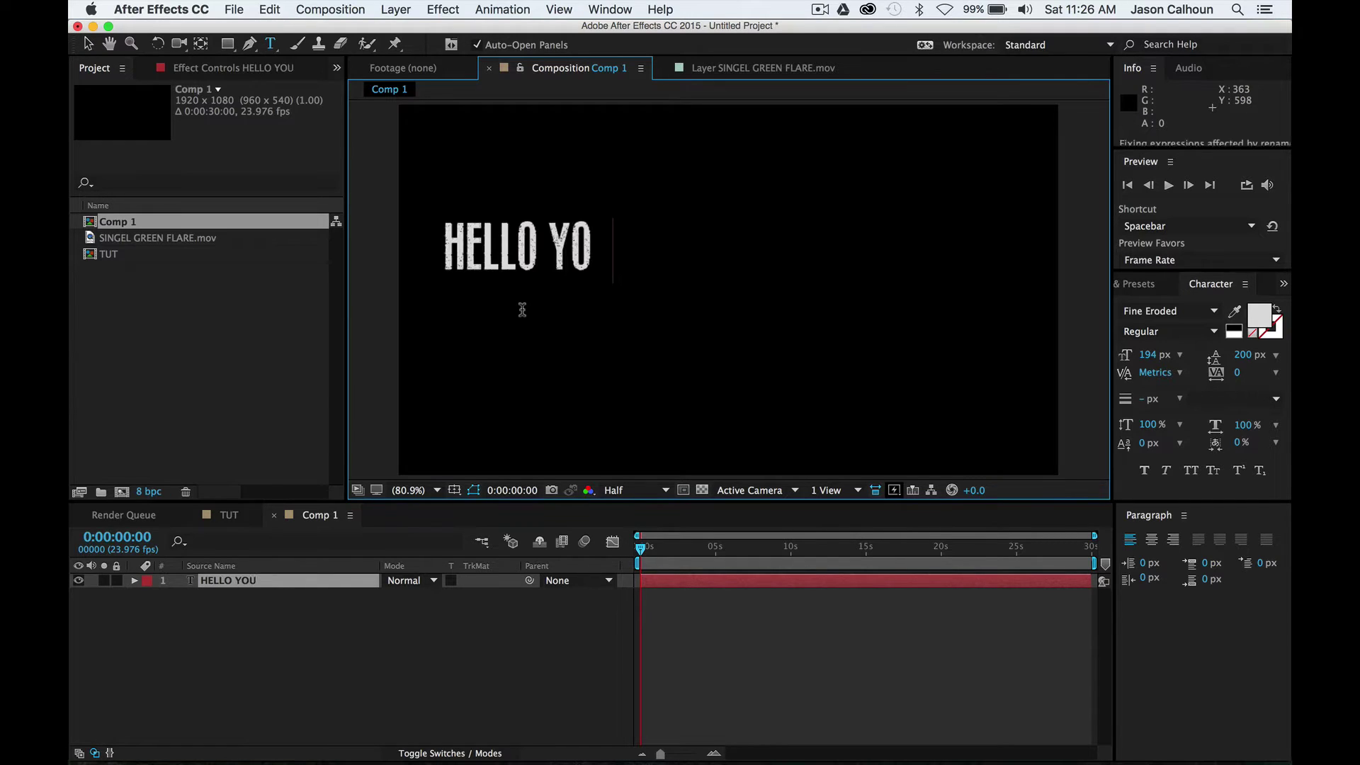
text(U.)
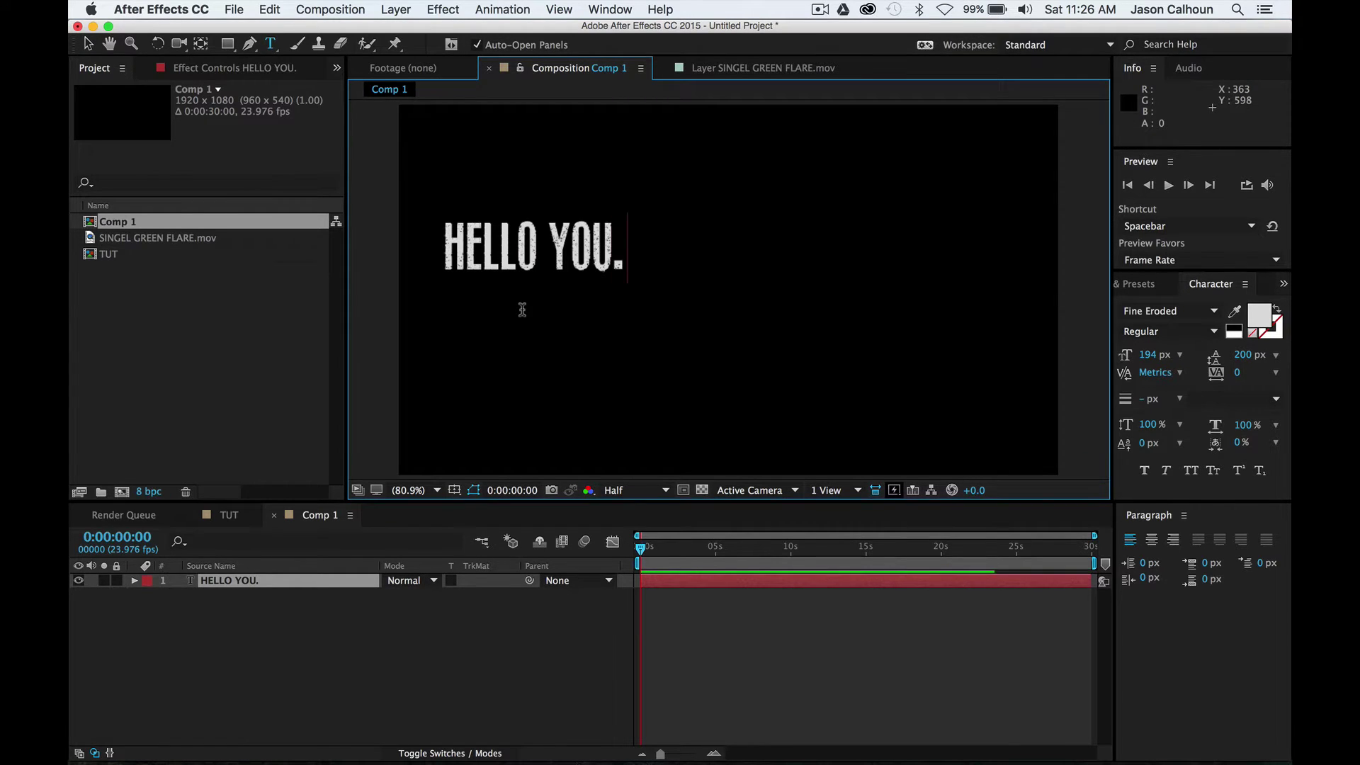
key(Escape)
drag(517, 339, 703, 374)
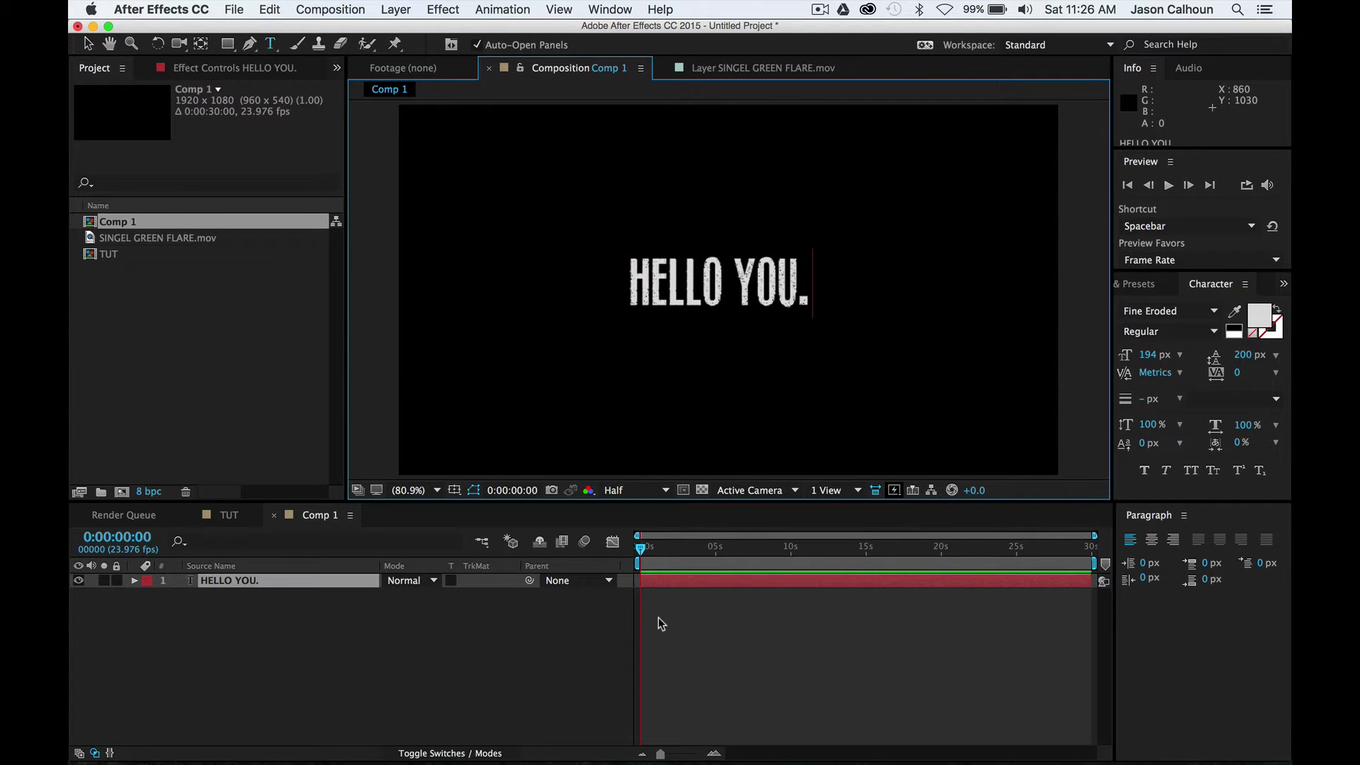
mouse_move(641, 554)
mouse_down()
mouse_move(625, 553)
mouse_move(642, 567)
mouse_move(632, 579)
mouse_up()
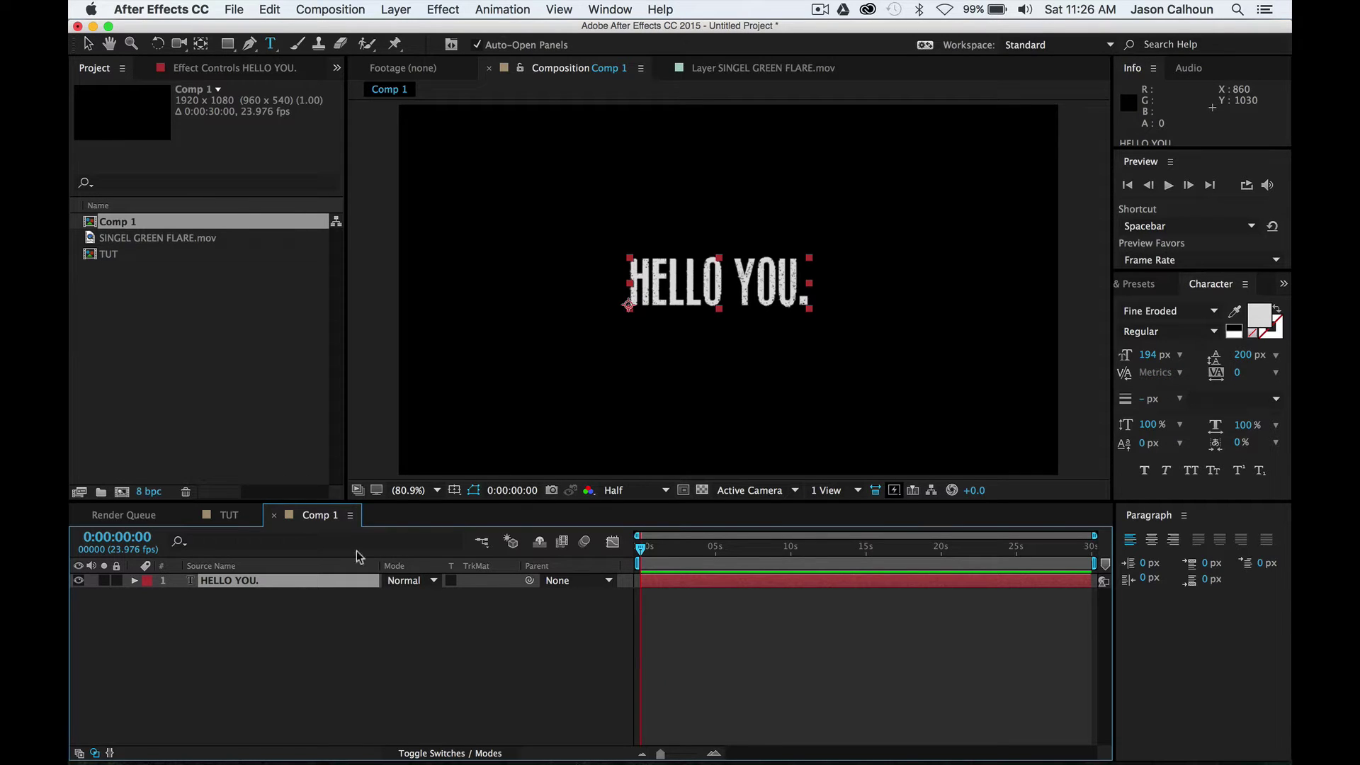
Check the rotated text in the TUT composition around 0:00:03:05 and return to Comp 1.
click(229, 515)
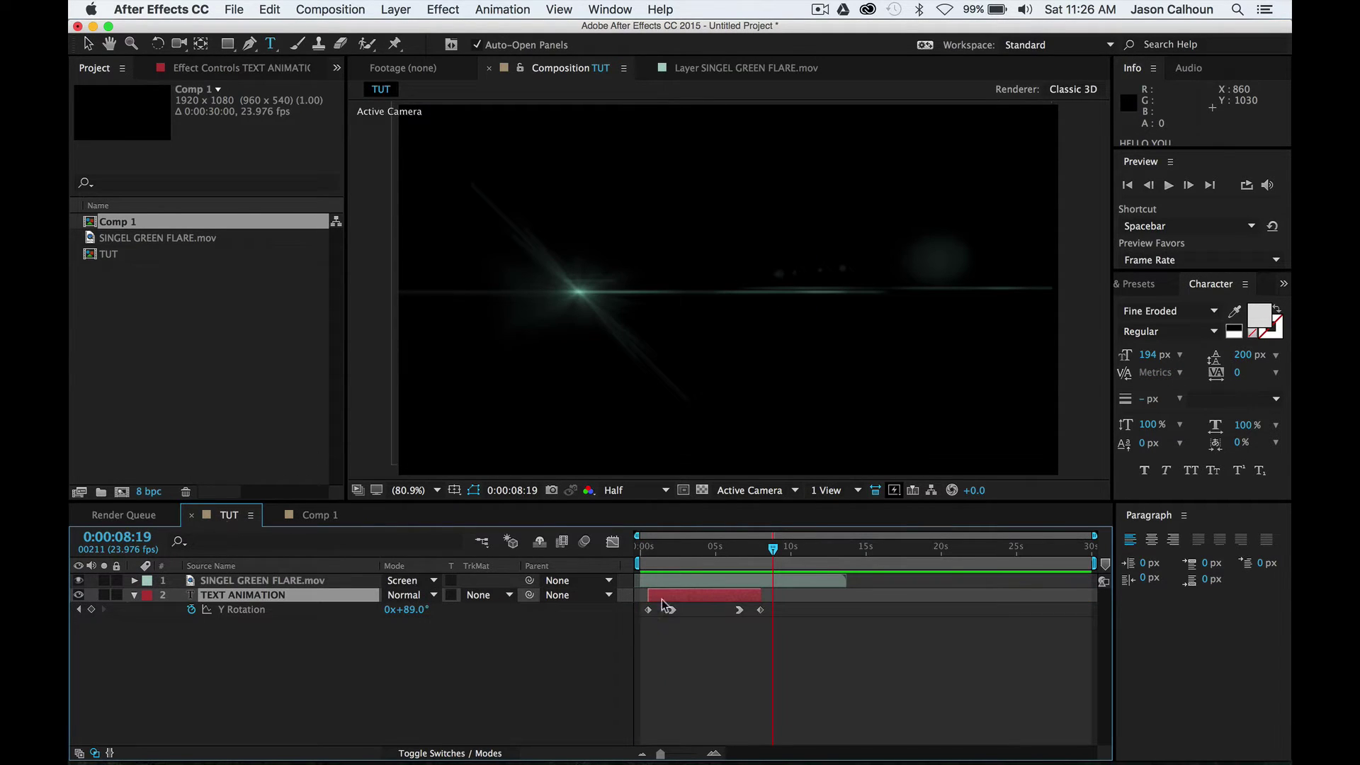
mouse_move(682, 550)
mouse_down()
mouse_move(666, 552)
mouse_move(689, 551)
mouse_up()
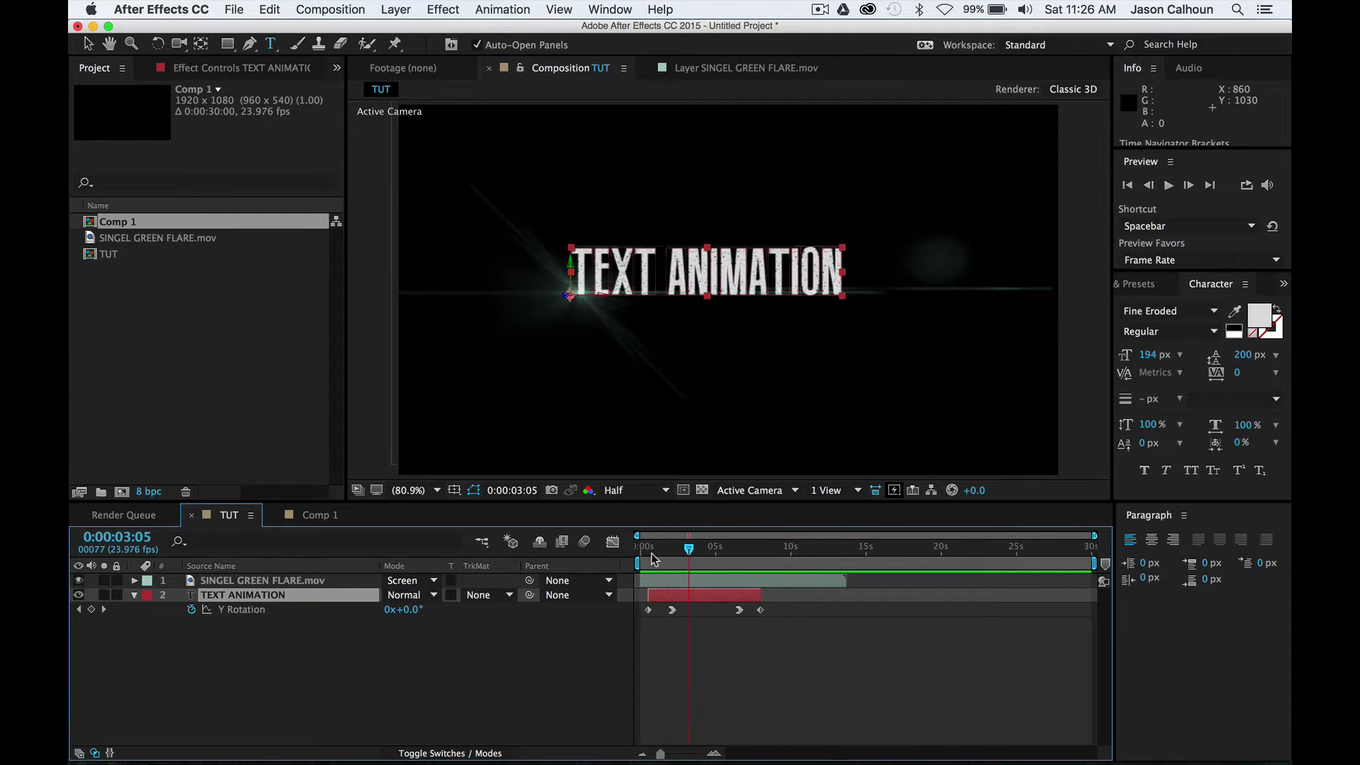
click(327, 515)
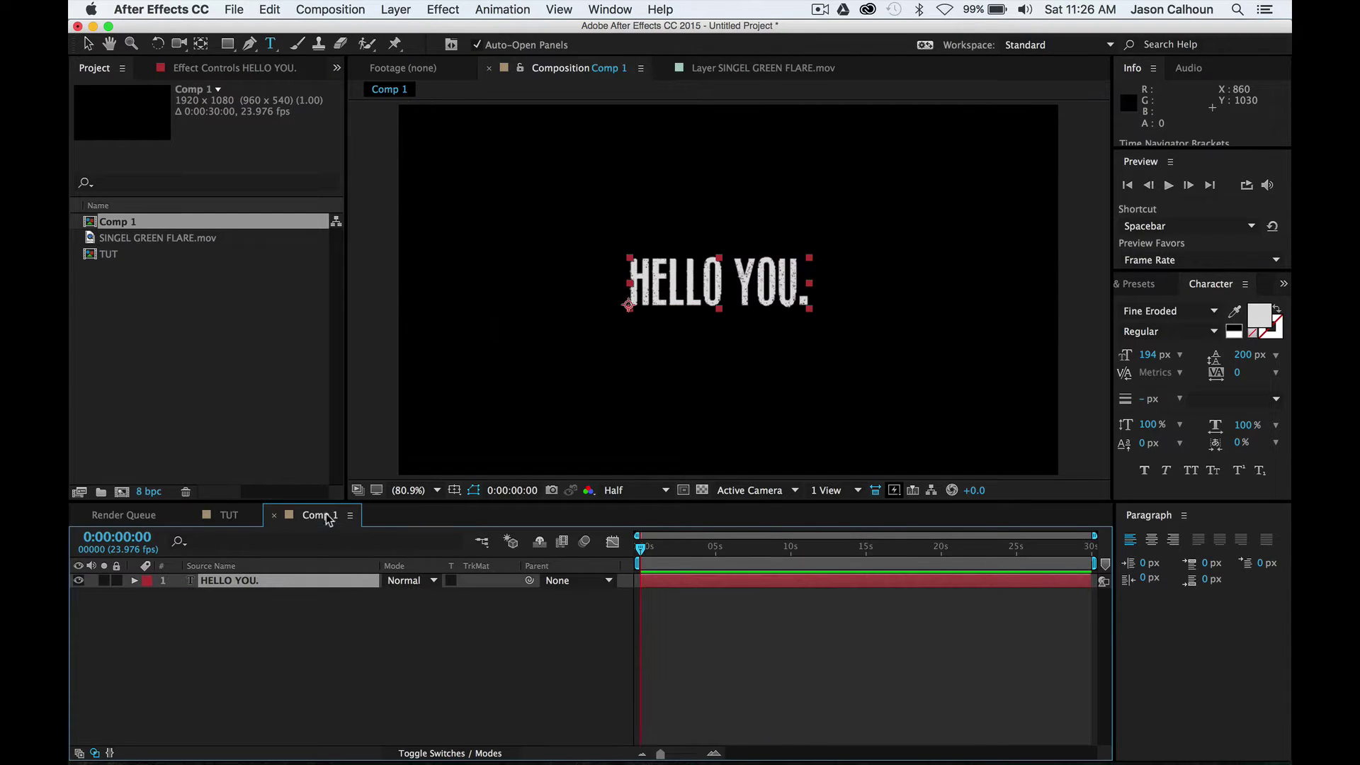
Expand the HELLO YOU. text layer's properties and enable per-character 3D.
click(133, 581)
click(135, 582)
click(134, 583)
click(512, 596)
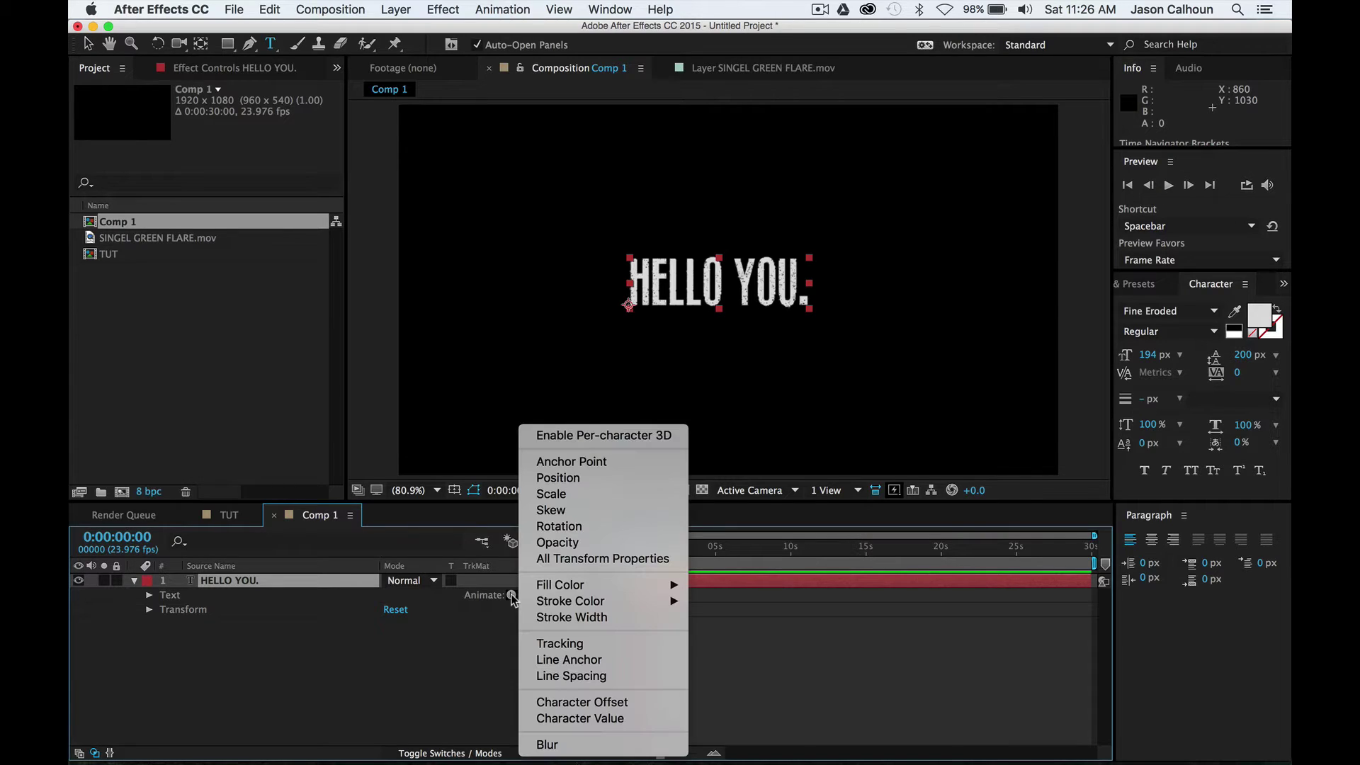
click(612, 437)
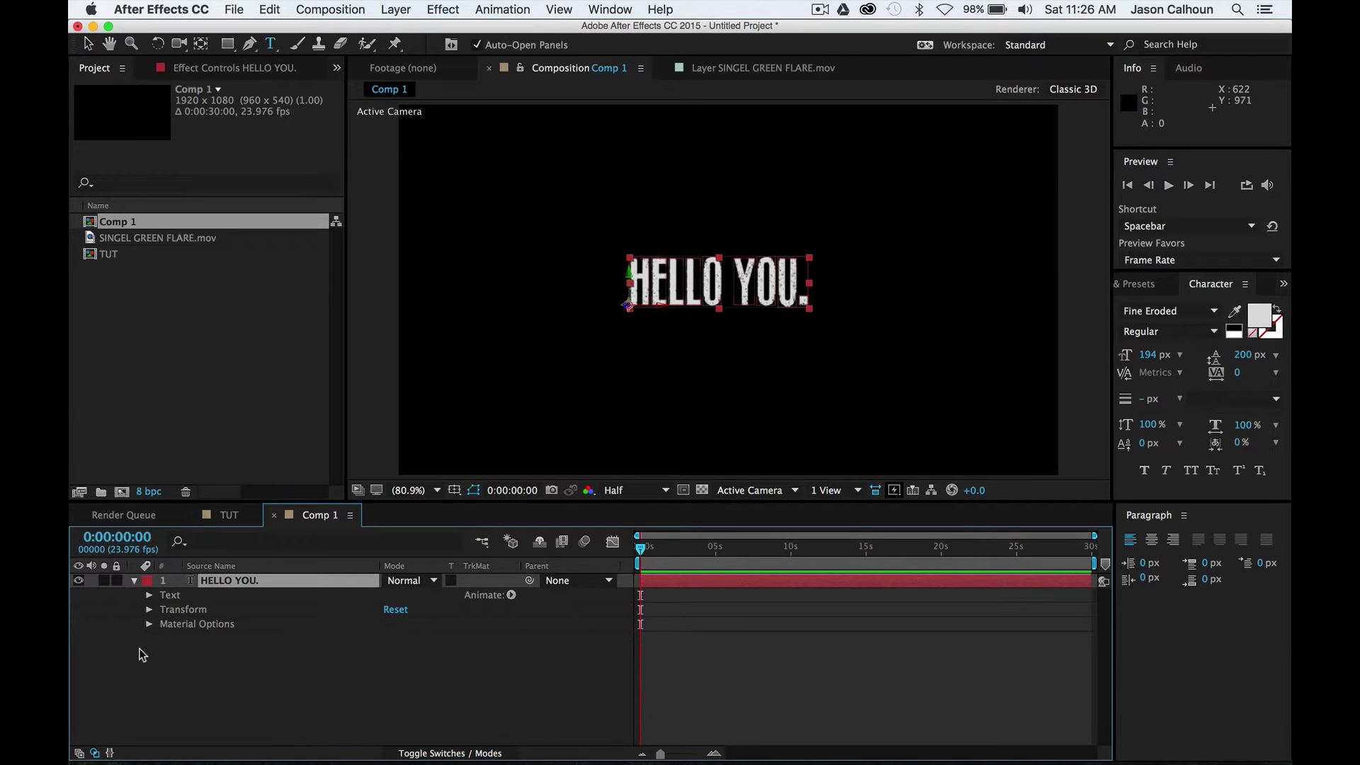
Try rotating the whole text layer with its transform rotation properties and undo the changes.
click(150, 610)
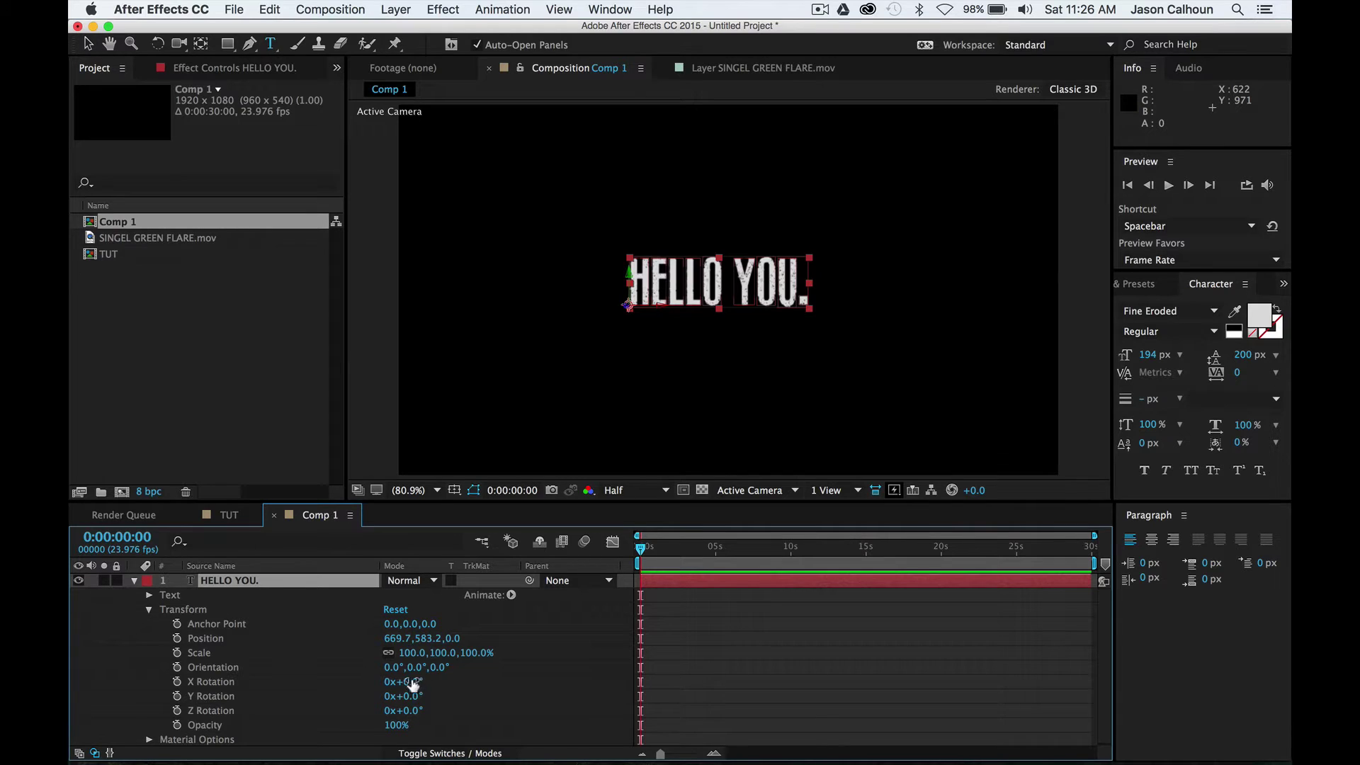
drag(408, 682, 435, 711)
key(super+z)
key(super+z)
key(super+z)
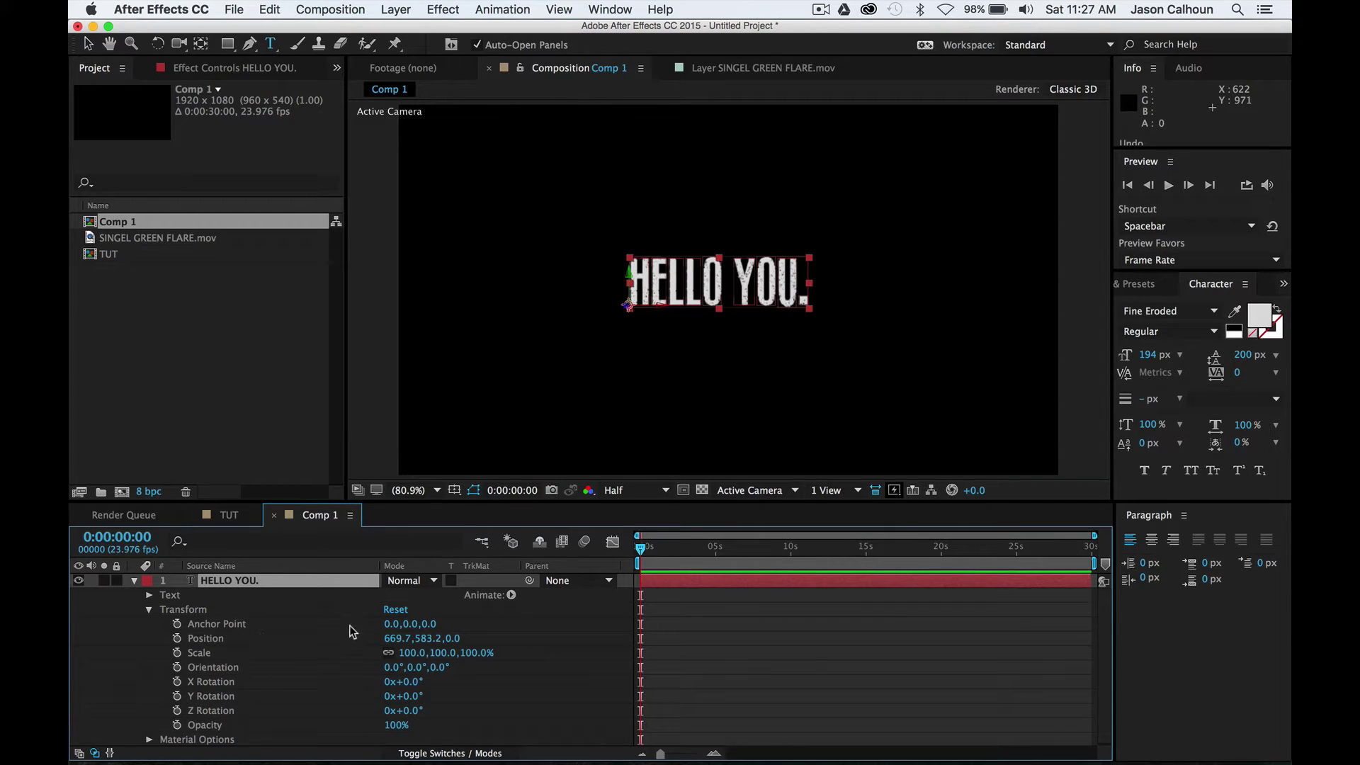
Add a Rotation animator to the HELLO YOU. text layer.
click(511, 595)
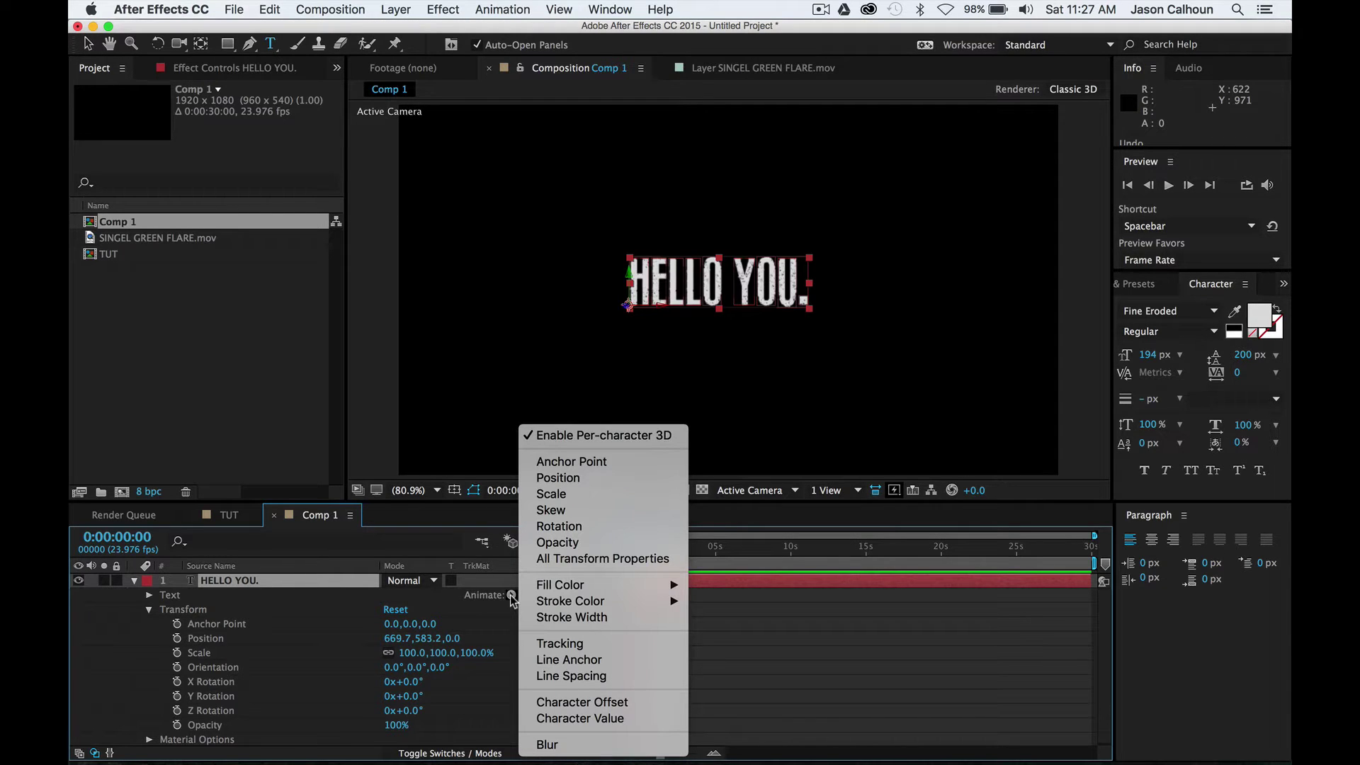
click(510, 596)
click(511, 595)
click(591, 529)
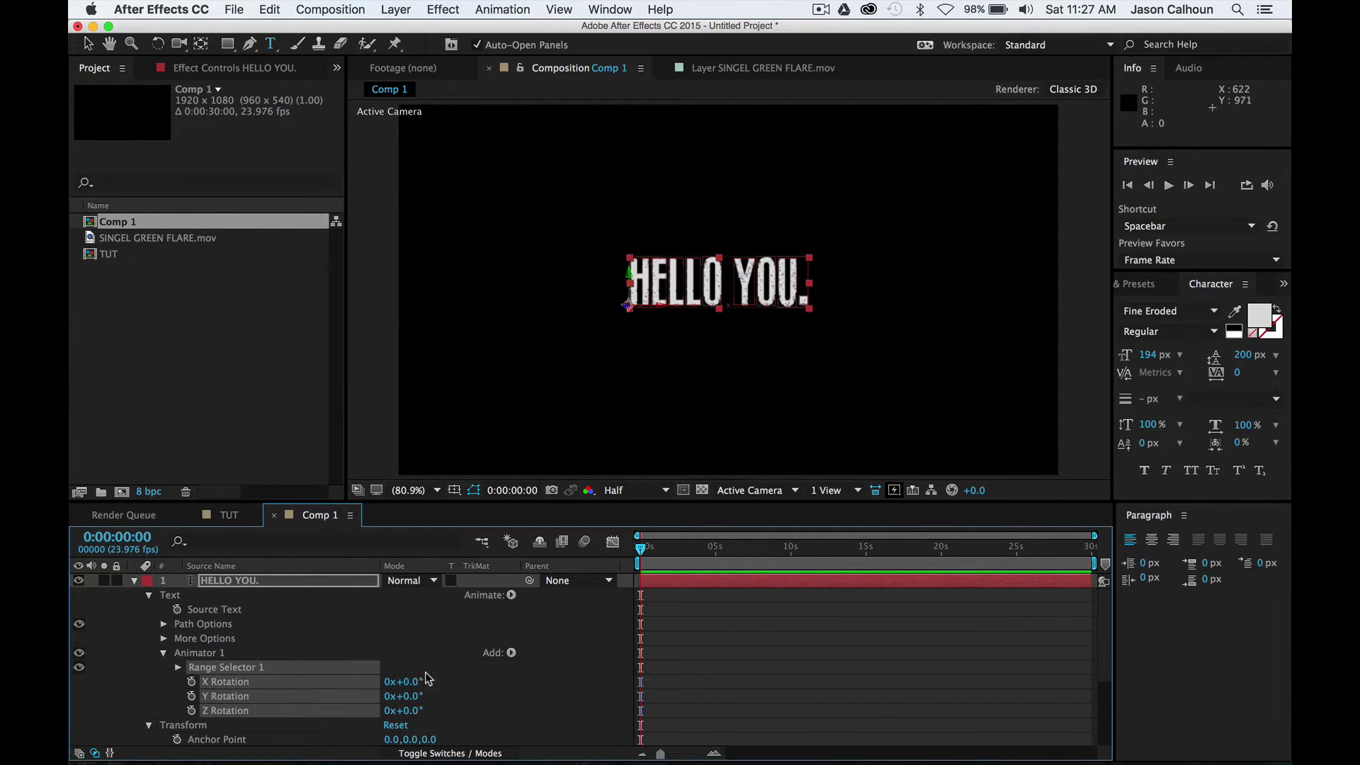
Try out the animator's rotation axes on the individual letters and undo each change.
drag(407, 680, 440, 708)
key(super+z)
key(super+z)
key(super+z)
drag(410, 695, 441, 694)
key(super+z)
Set the animator's Y Rotation to 88° and start keyframing it at 0:00:00:00.
drag(404, 696, 472, 684)
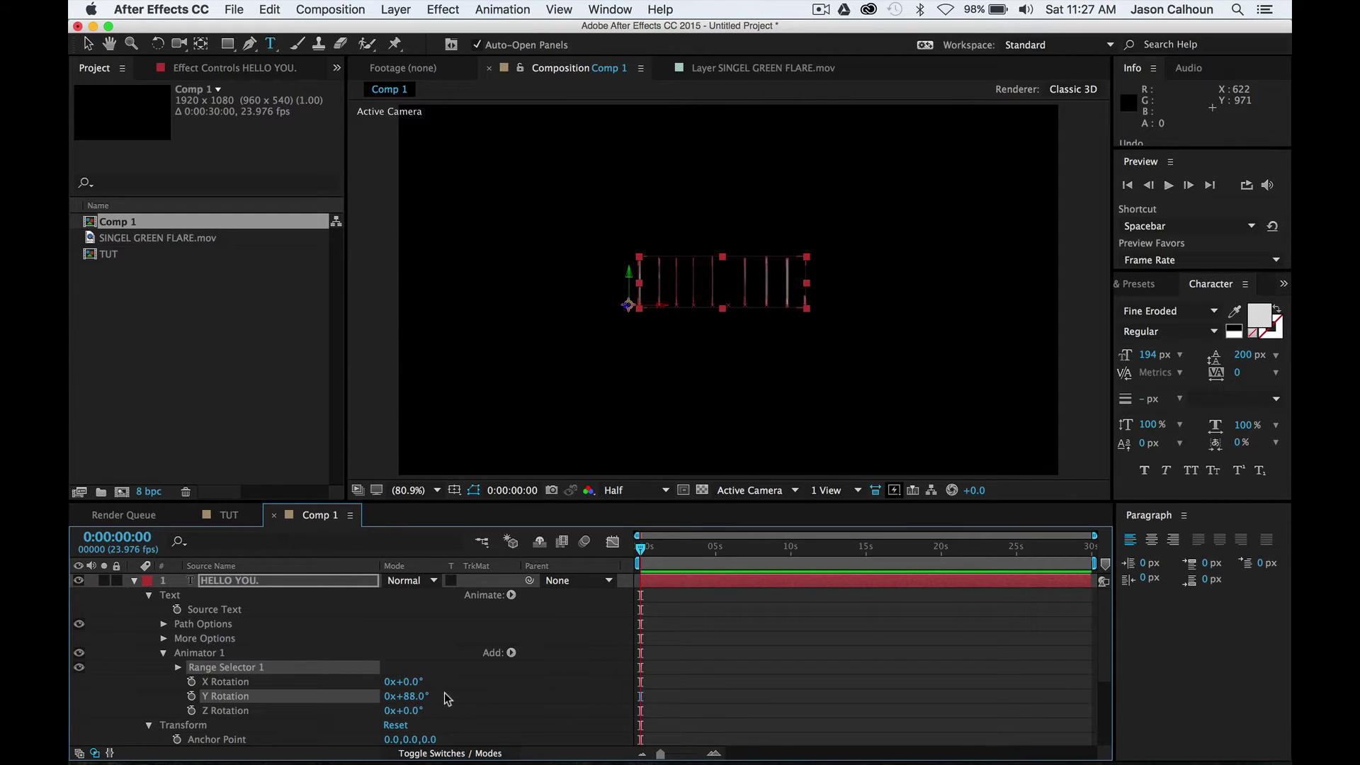
click(192, 697)
click(206, 710)
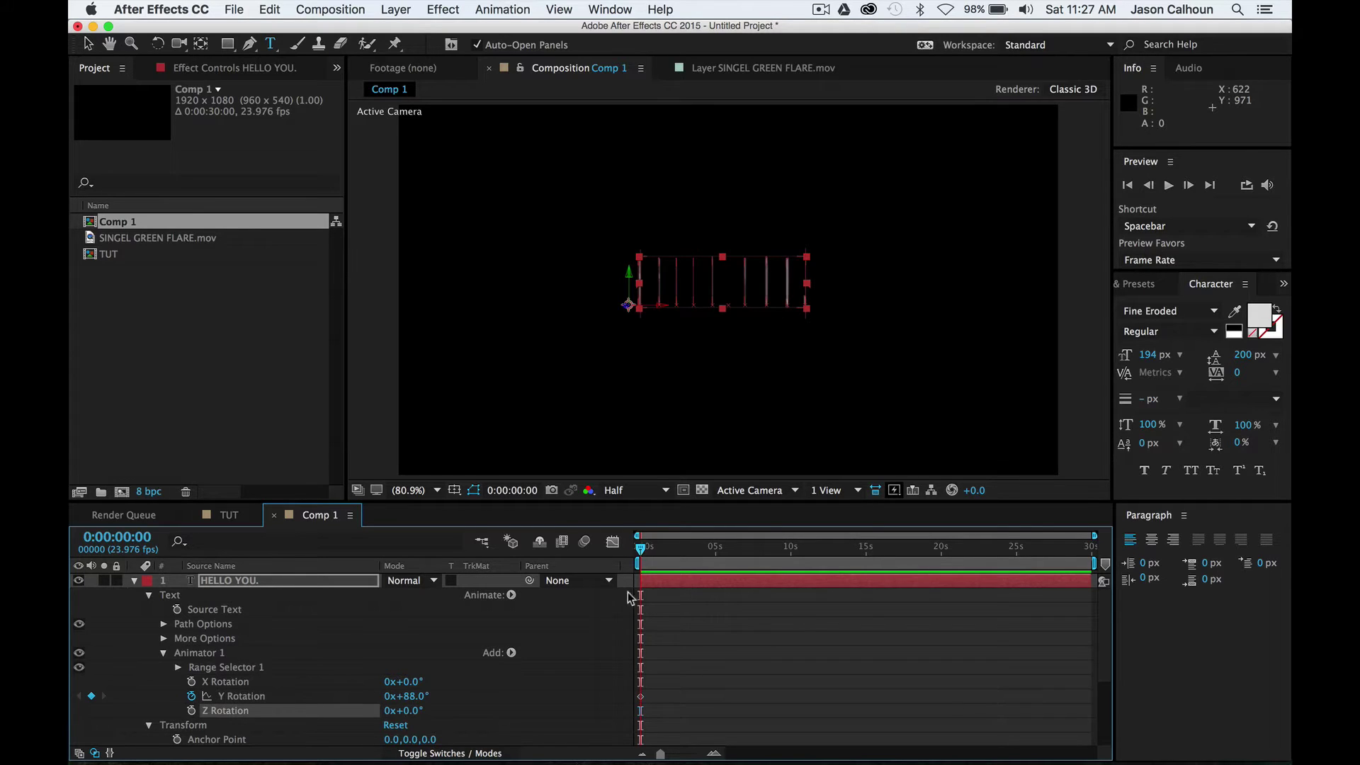
Keyframe the animator's Y Rotation at 1° on frame 0:00:00:06 and preview the letters turning from the start.
mouse_move(641, 552)
mouse_down()
mouse_move(657, 554)
mouse_move(637, 549)
mouse_up()
key(Page_Down)
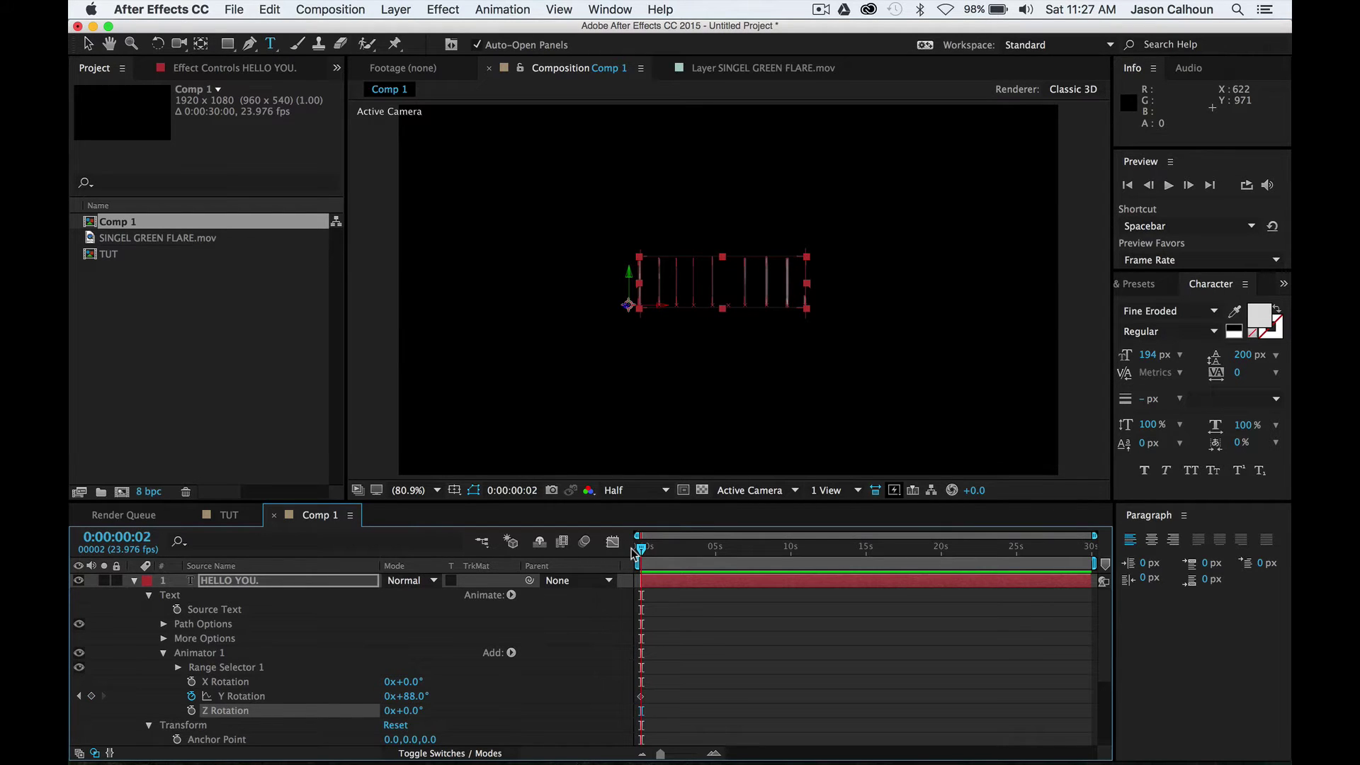
key(Page_Down)
key(Page_Down)
key(Page_Down)
click(599, 638)
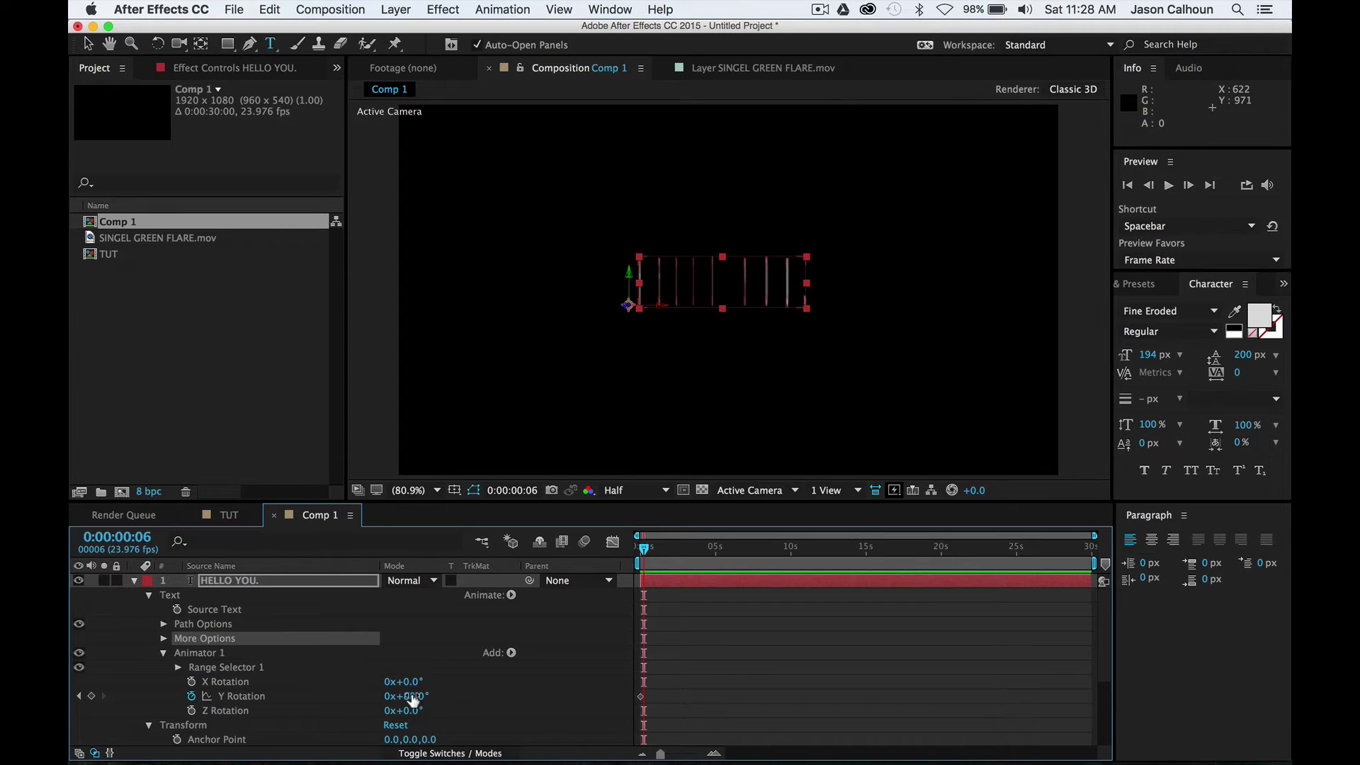
drag(410, 696, 339, 695)
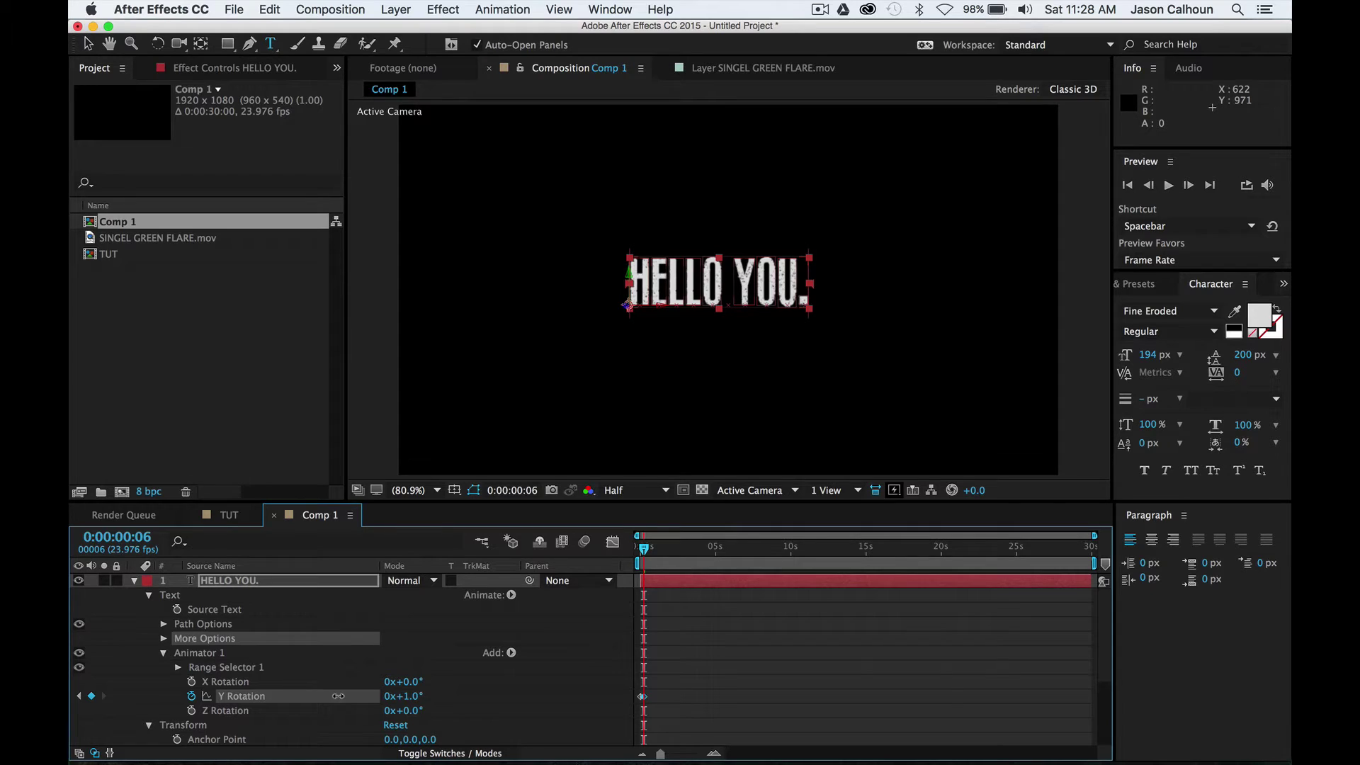
click(642, 547)
key(space)
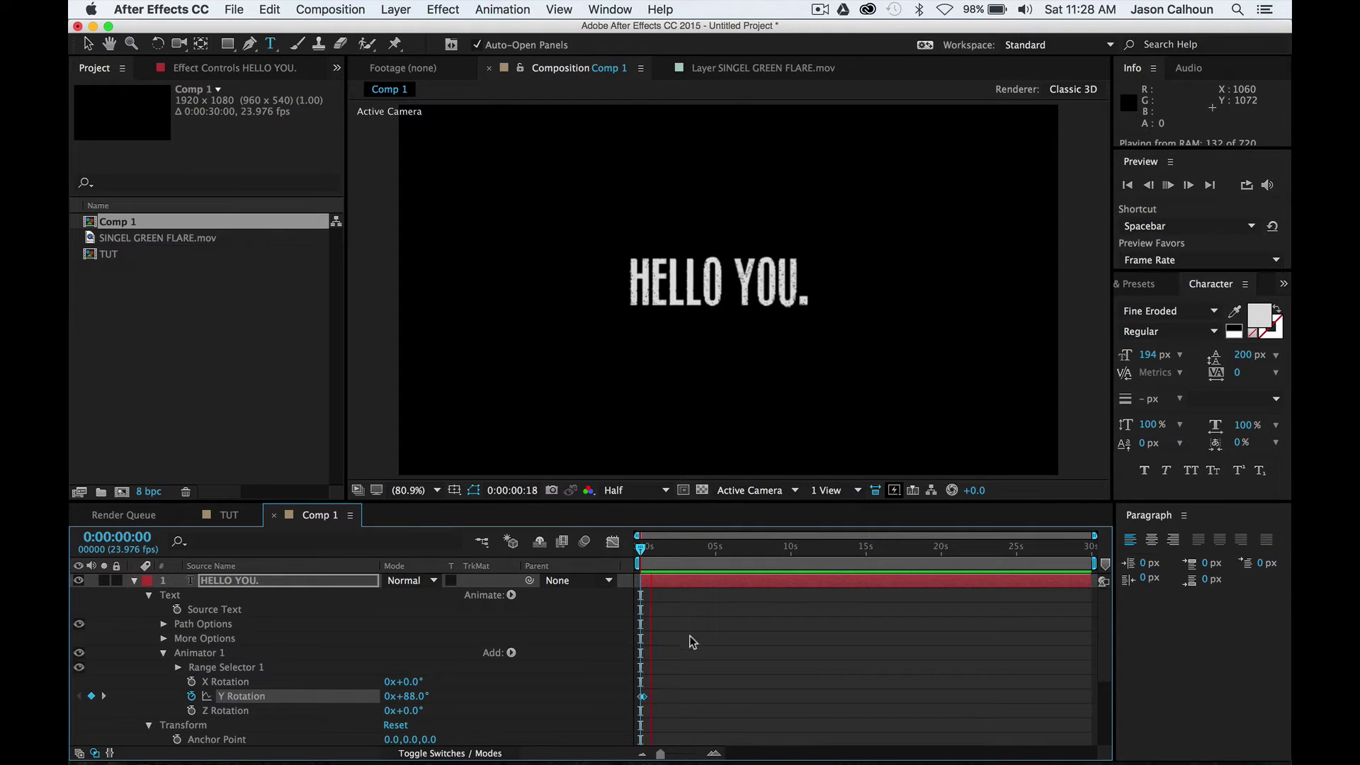
Move the second Y Rotation keyframe to 0:00:01:06 and preview the slower animation from the start.
drag(643, 696, 661, 698)
key(=)
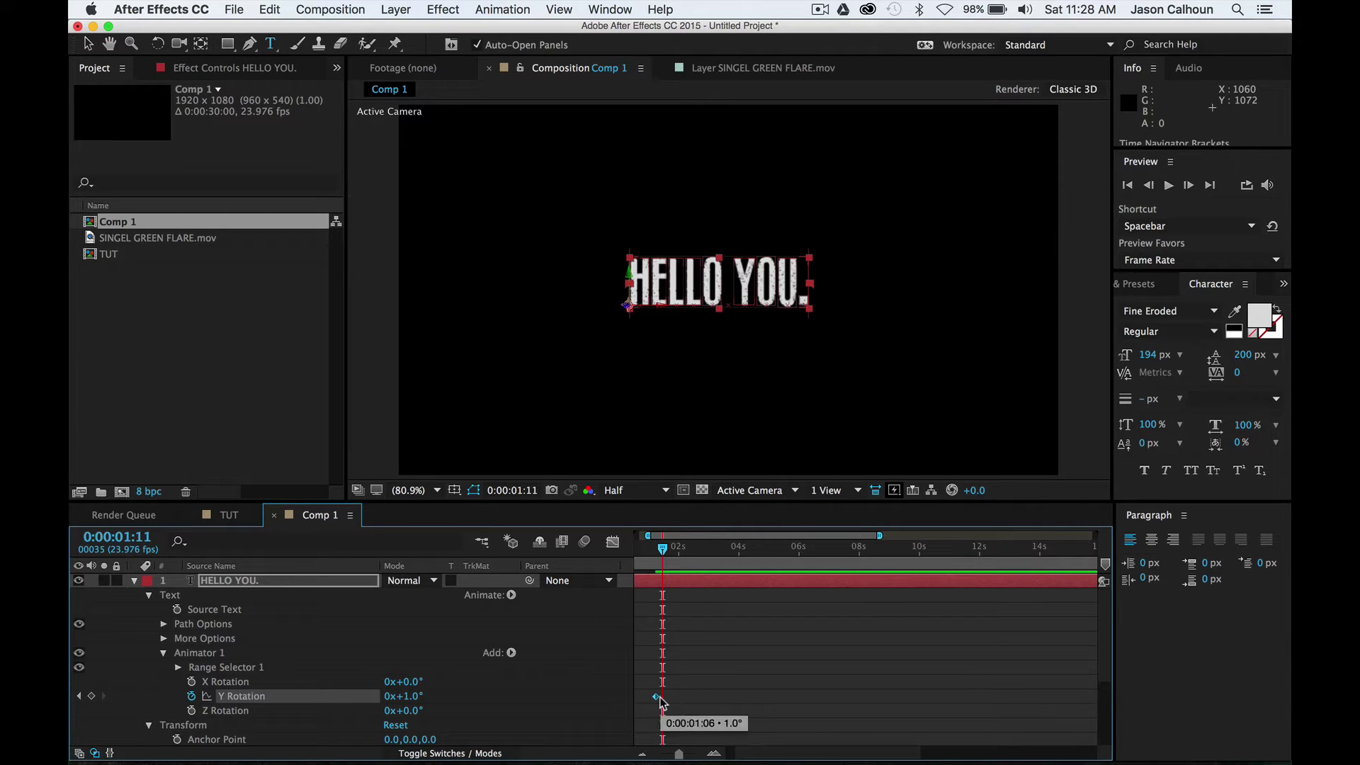
scroll(682, 697, left, 3)
scroll(683, 697, down, 1)
drag(644, 550, 629, 552)
key(space)
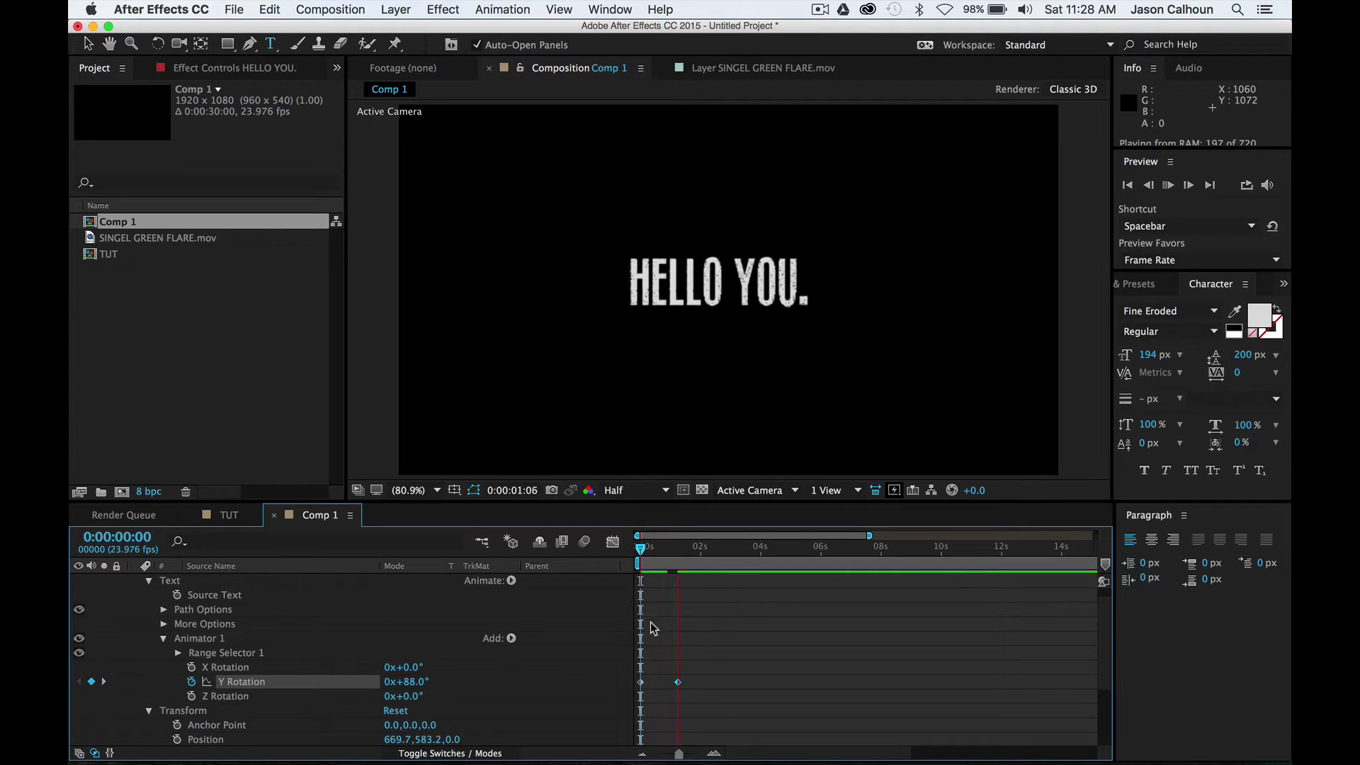
key(space)
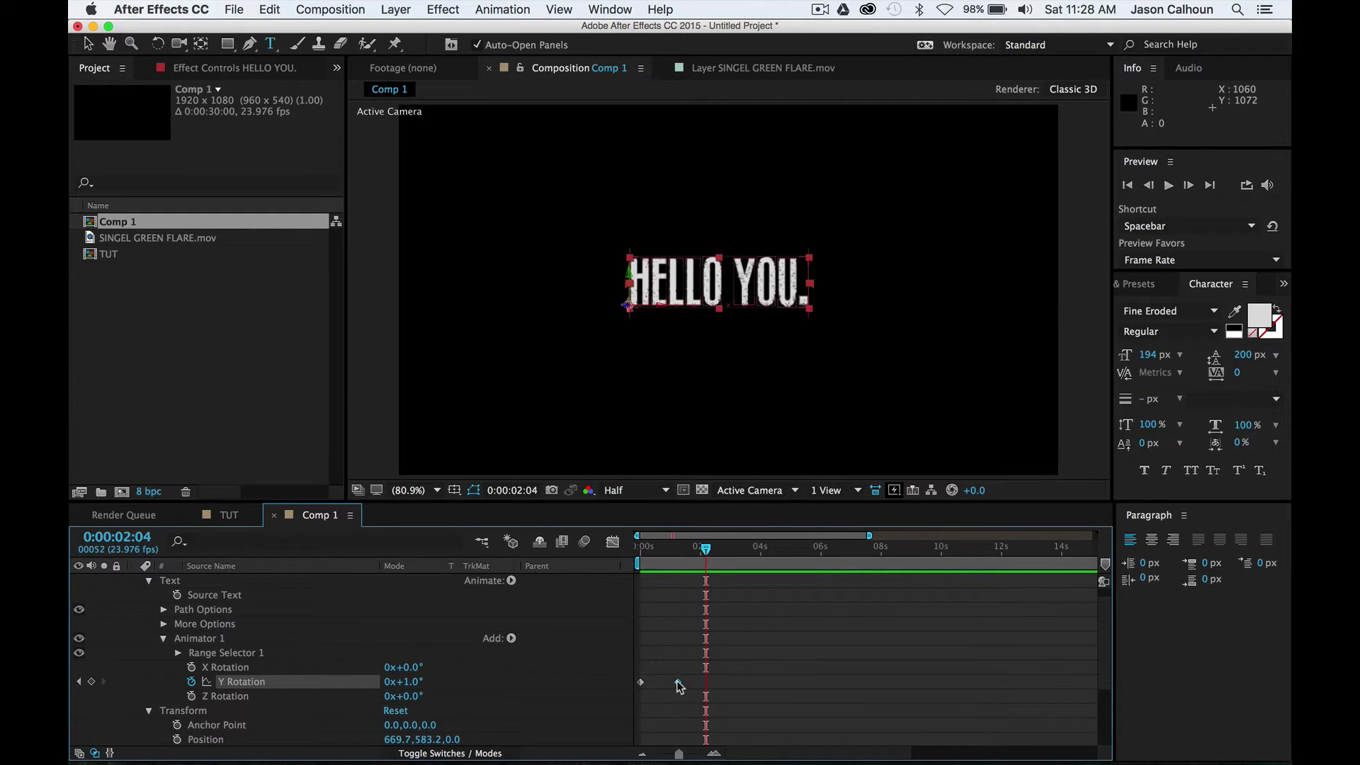
Apply Easy Ease In to the second Y Rotation keyframe and preview the animation from the start.
mouse_move(679, 685)
right_click(679, 684)
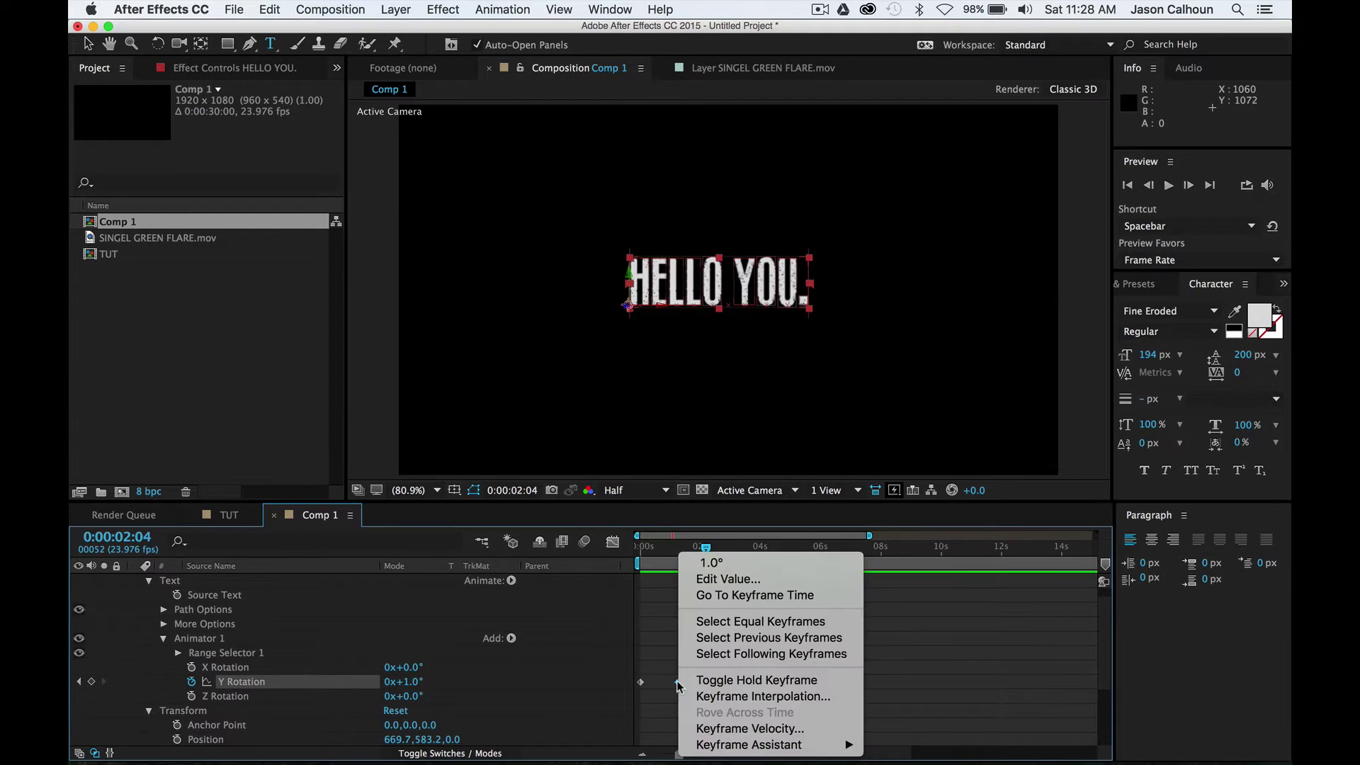
mouse_move(764, 746)
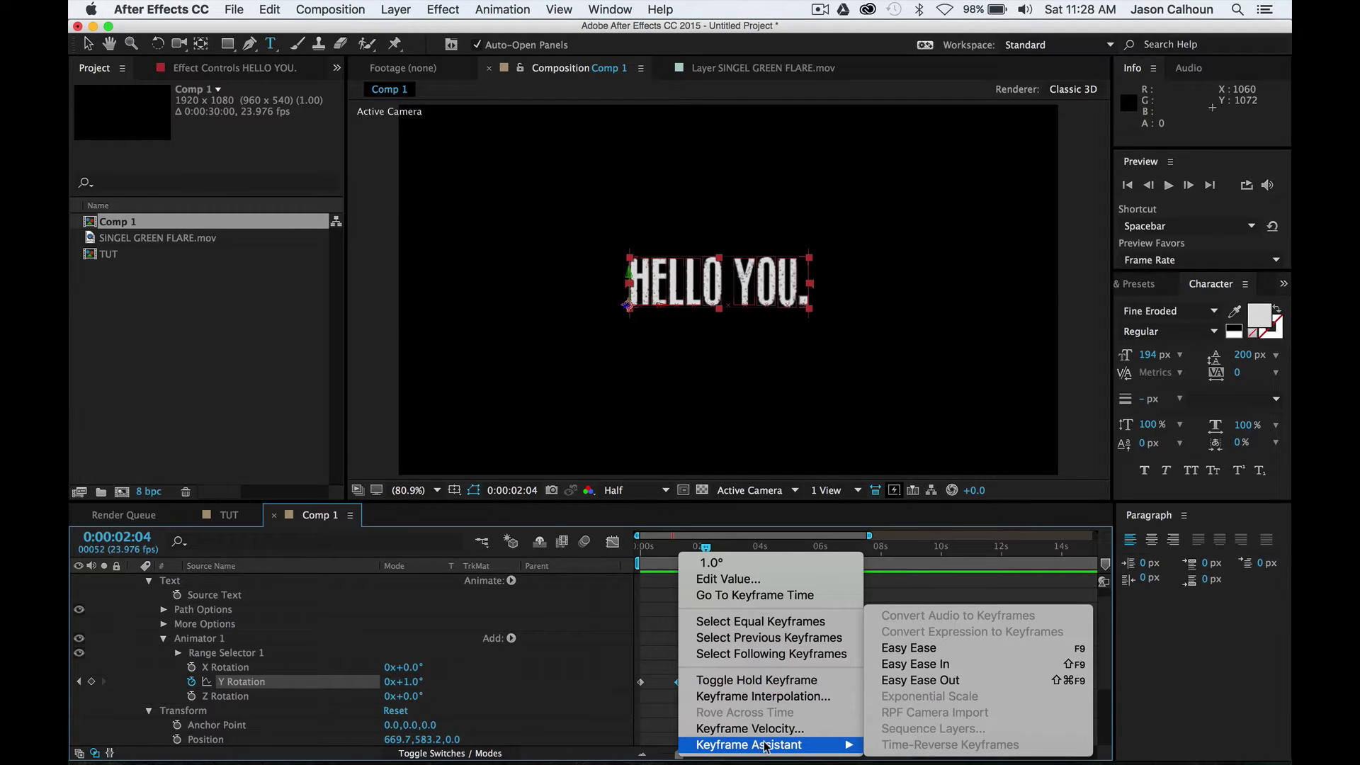
click(918, 665)
click(640, 549)
key(space)
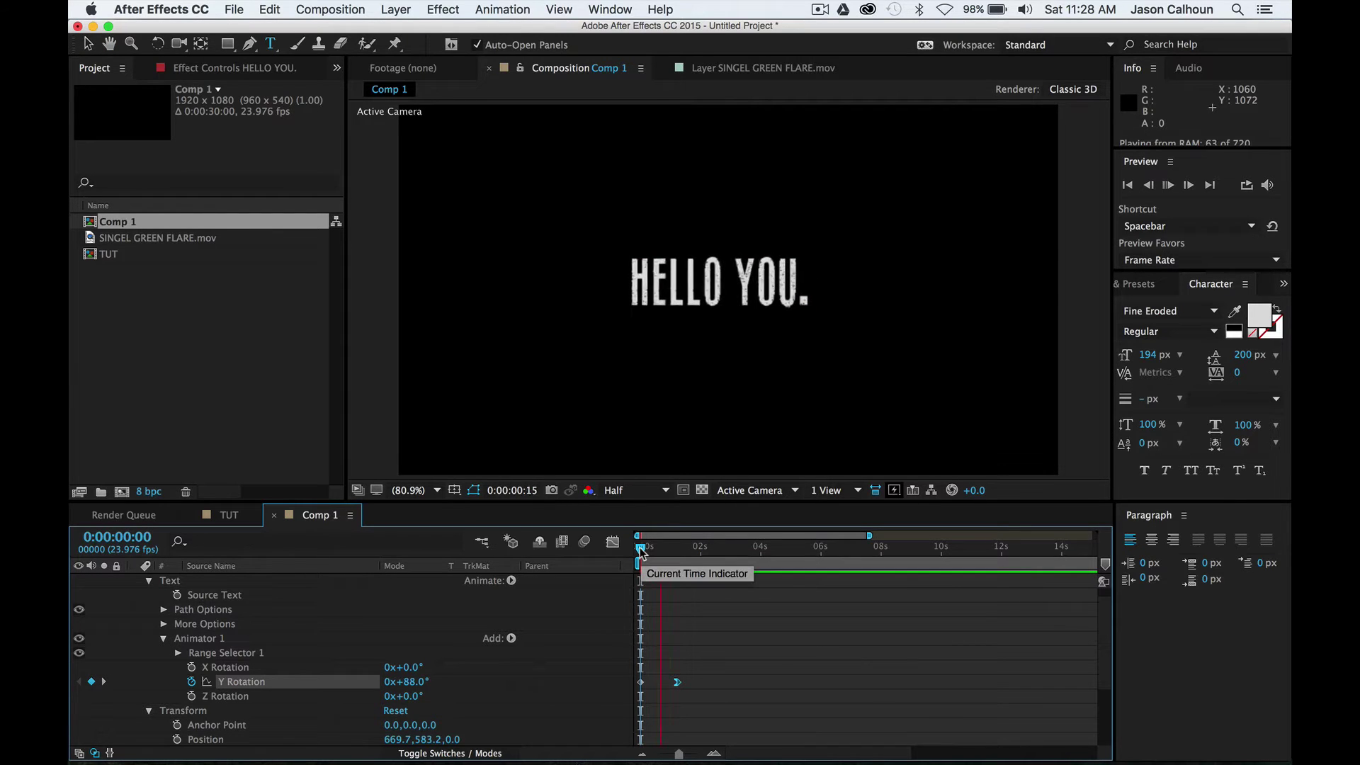
key(space)
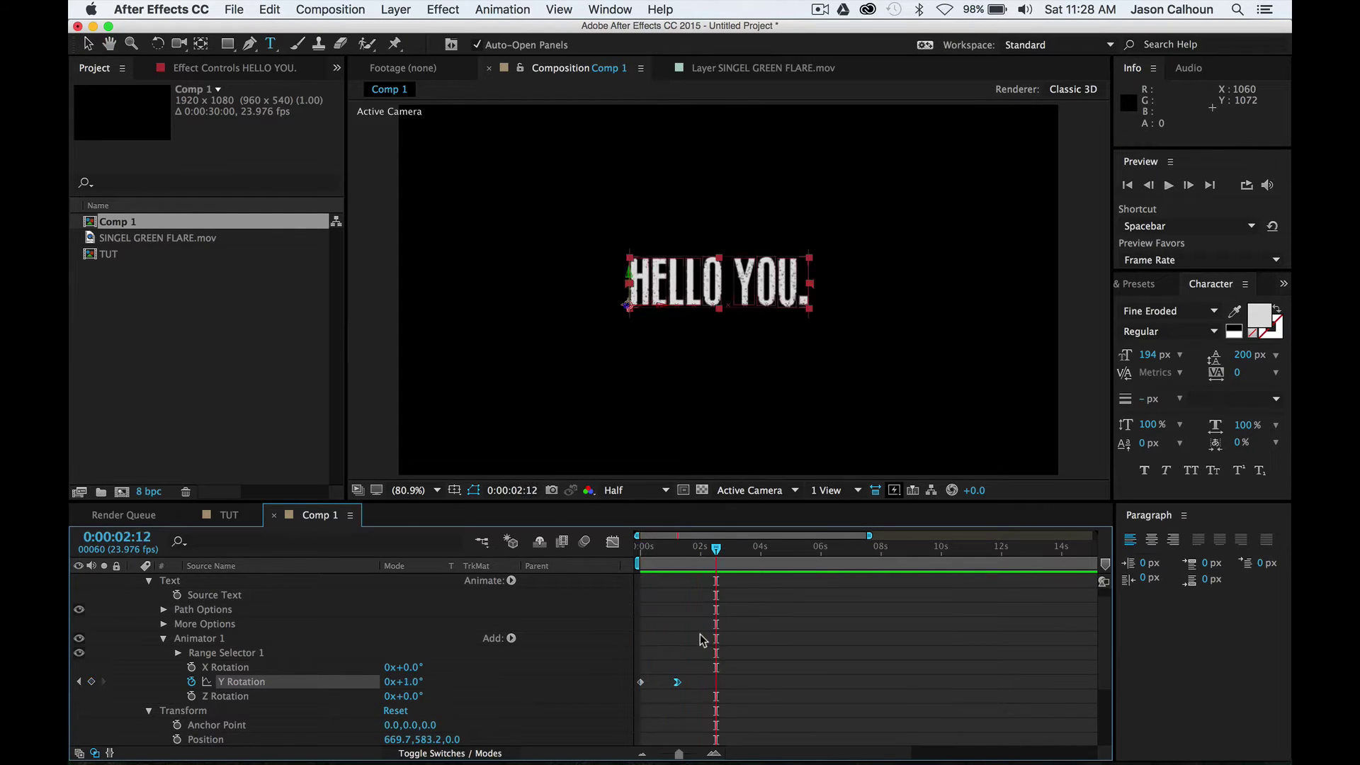
Play the TUT composition's text animation from the beginning to review its rotation keyframes.
click(229, 514)
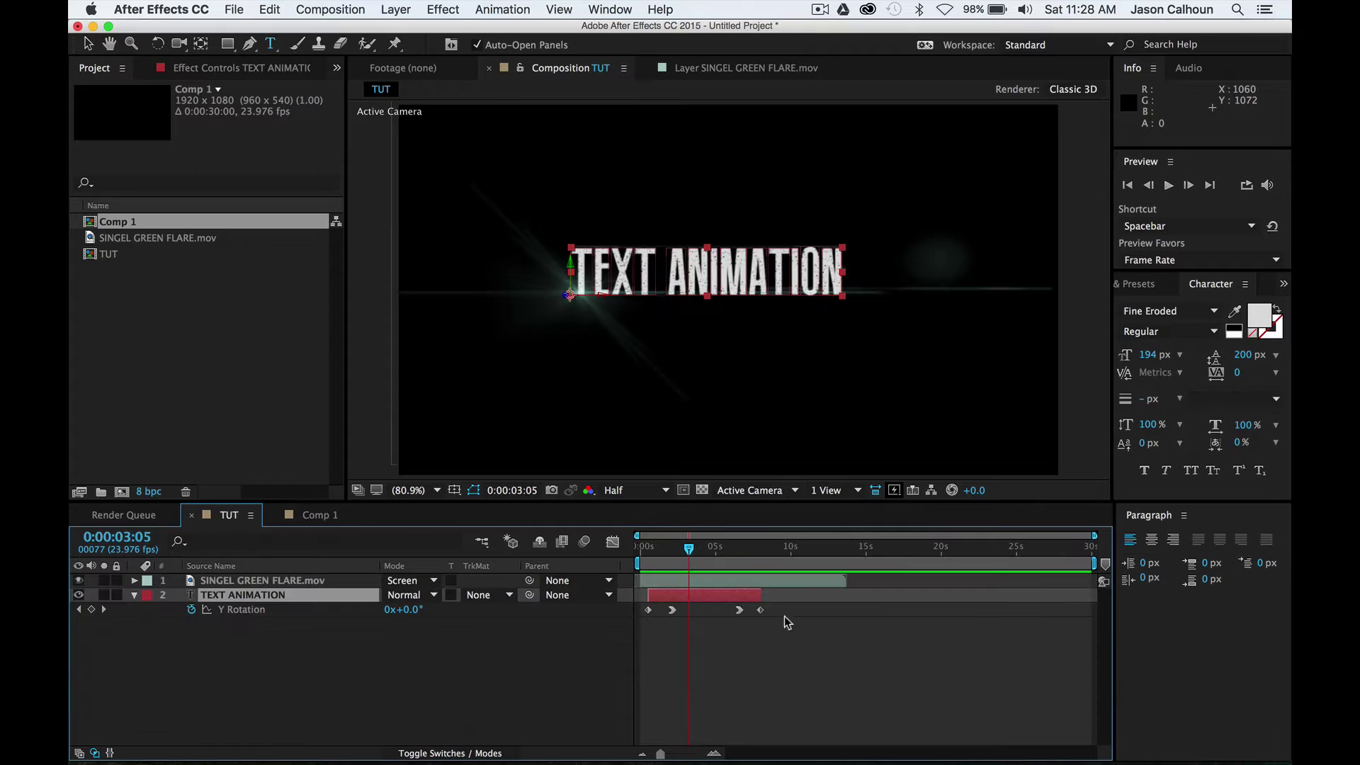
click(662, 547)
drag(663, 547, 631, 549)
click(690, 652)
key(space)
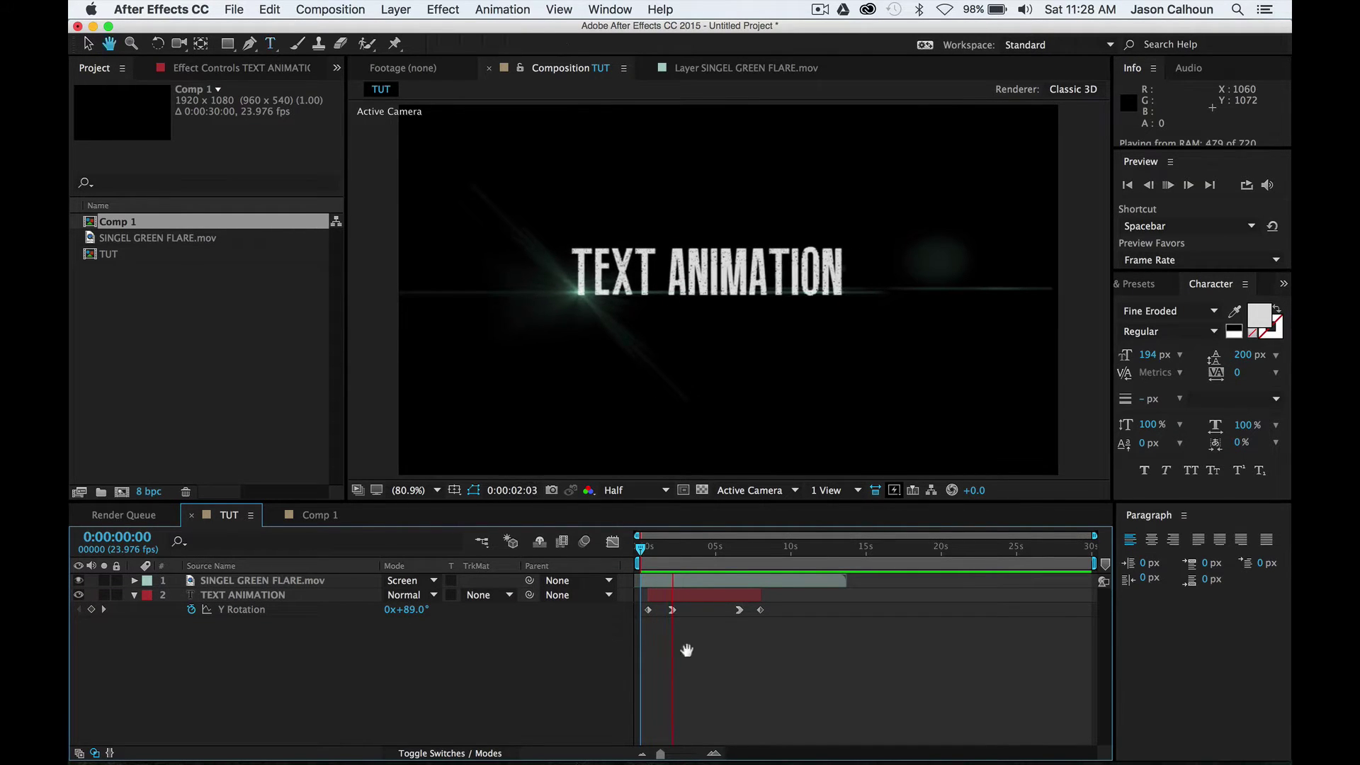
Switch to Comp 1 and move the playhead to frame 0:00:00:00.
click(316, 520)
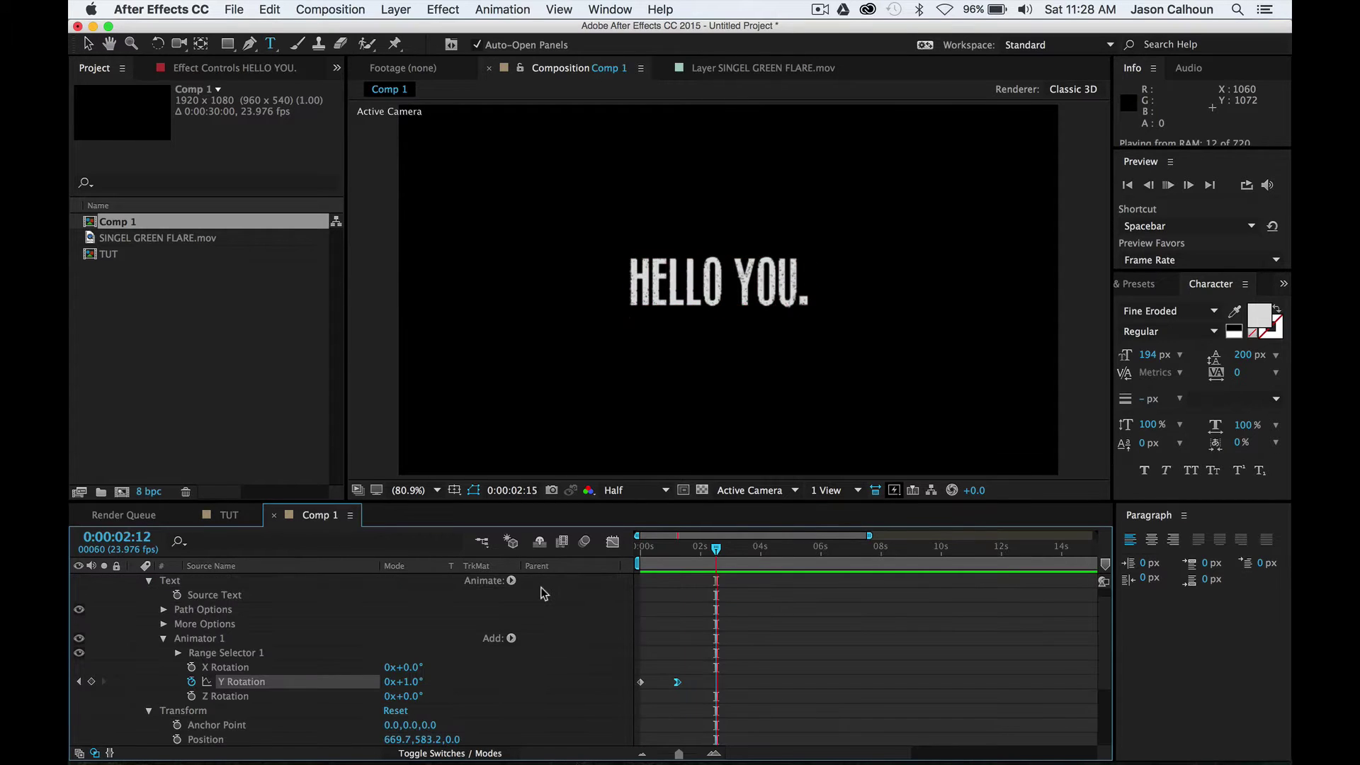
drag(699, 552, 614, 560)
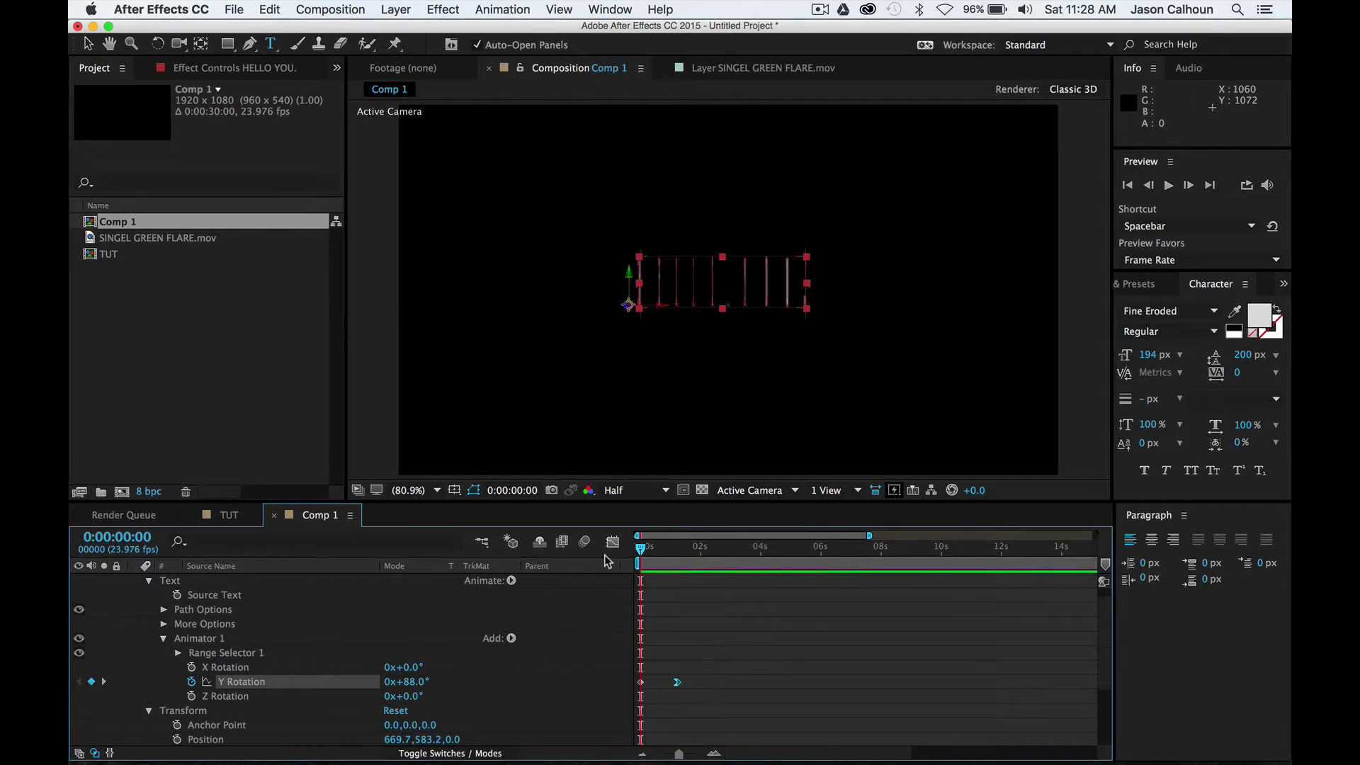
Switch to Safari and look over the free and full version downloads on the jasonsmixpot.com home page.
key(super+Tab)
key(super+Tab)
key(super+Tab)
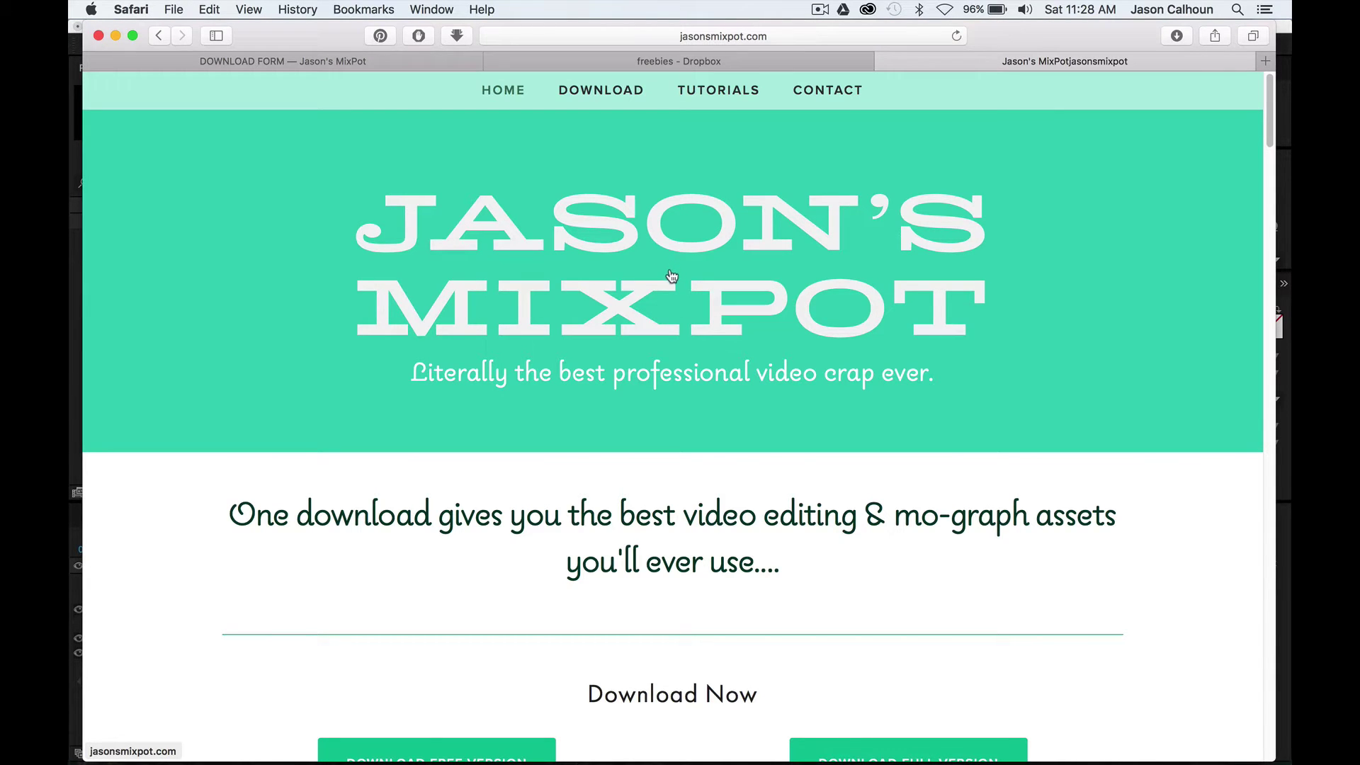
scroll(671, 269, down, 5)
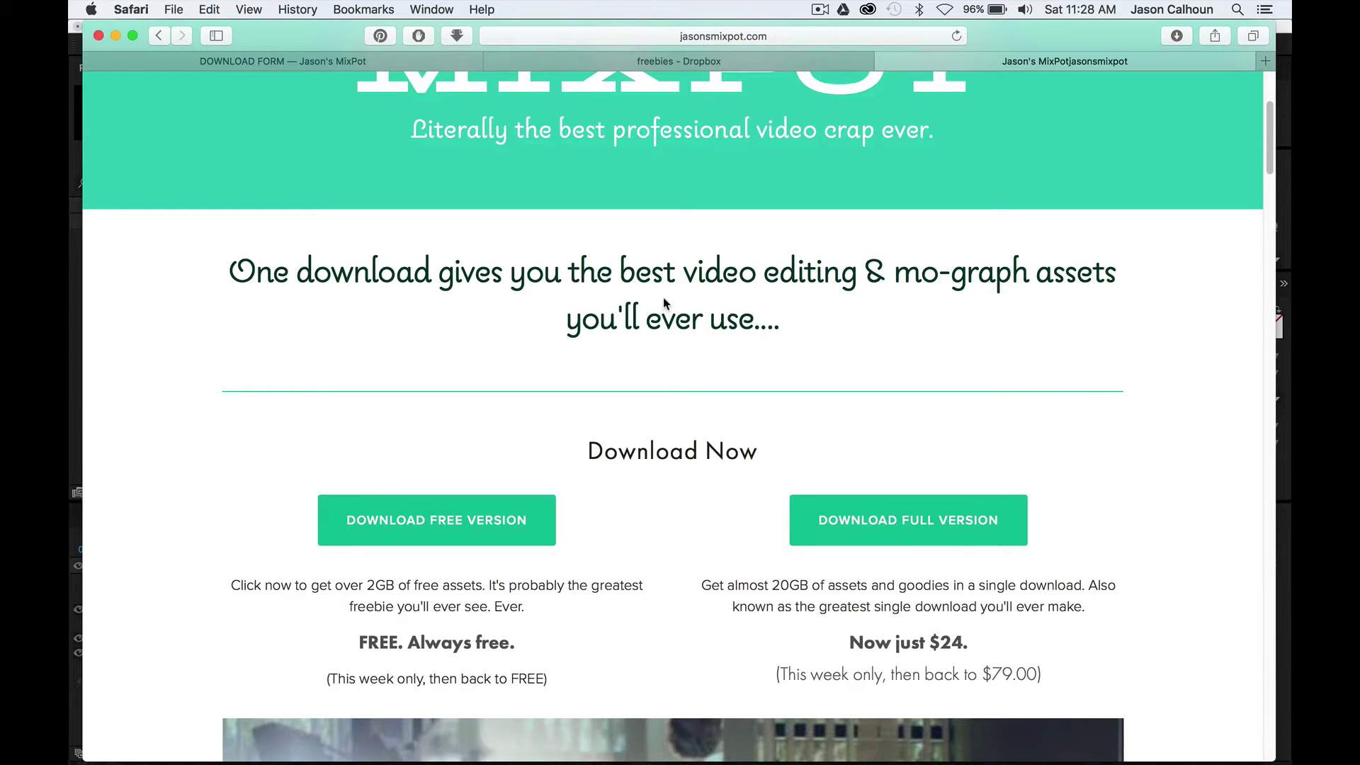
scroll(663, 298, up, 5)
scroll(663, 297, down, 8)
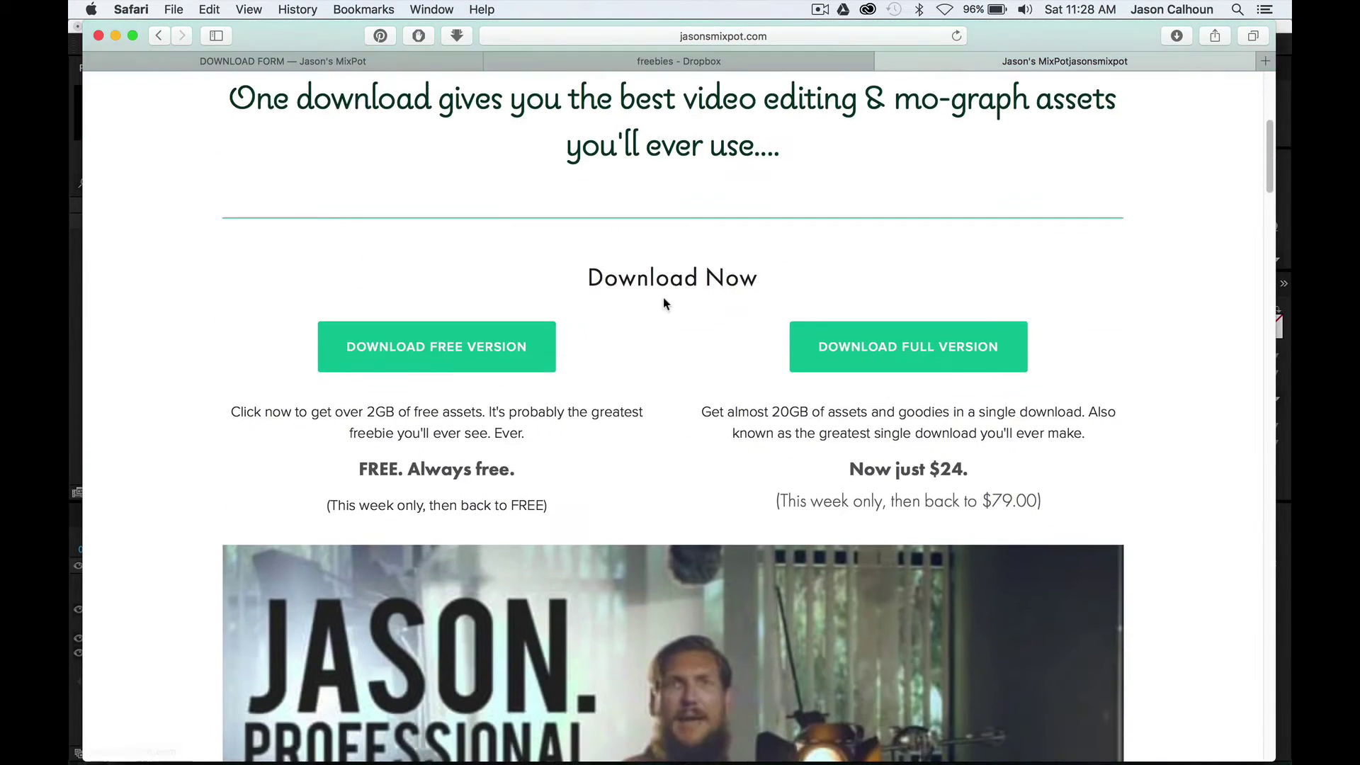
scroll(664, 303, down, 1)
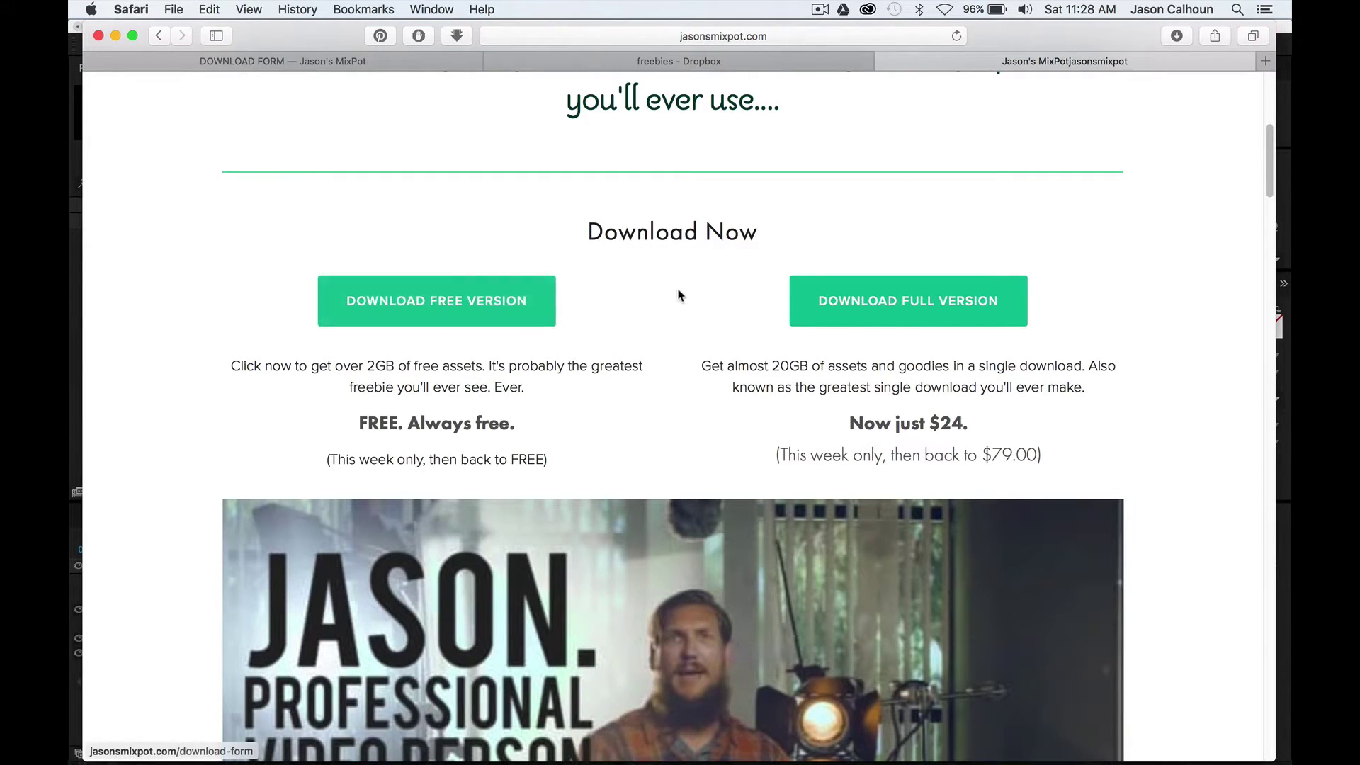
Switch to Finder and browse the JASON'S MIXPOT folder's categories as far as VIDEO ASSETS.
key(super+Tab)
key(super+Tab)
click(668, 350)
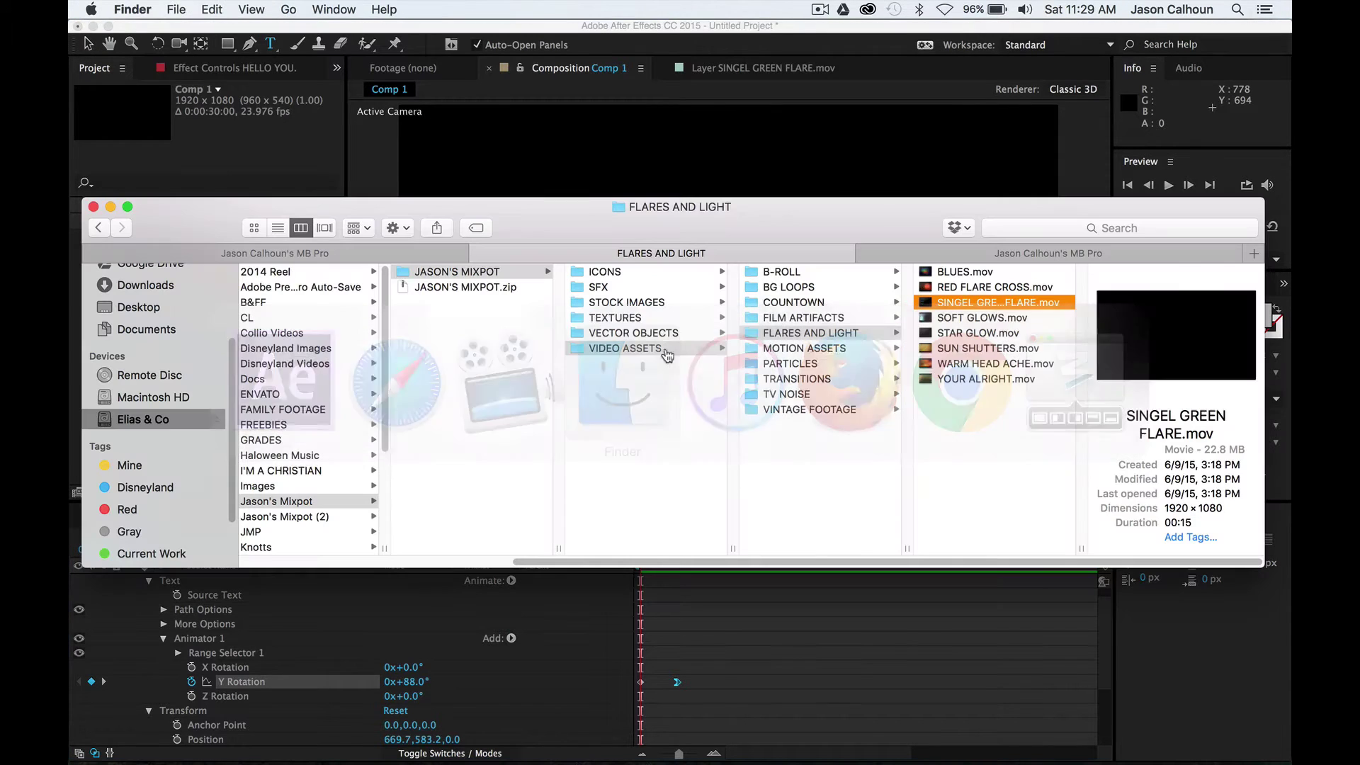
click(486, 272)
key(Right)
key(Down)
key(Down)
key(Down)
key(Down)
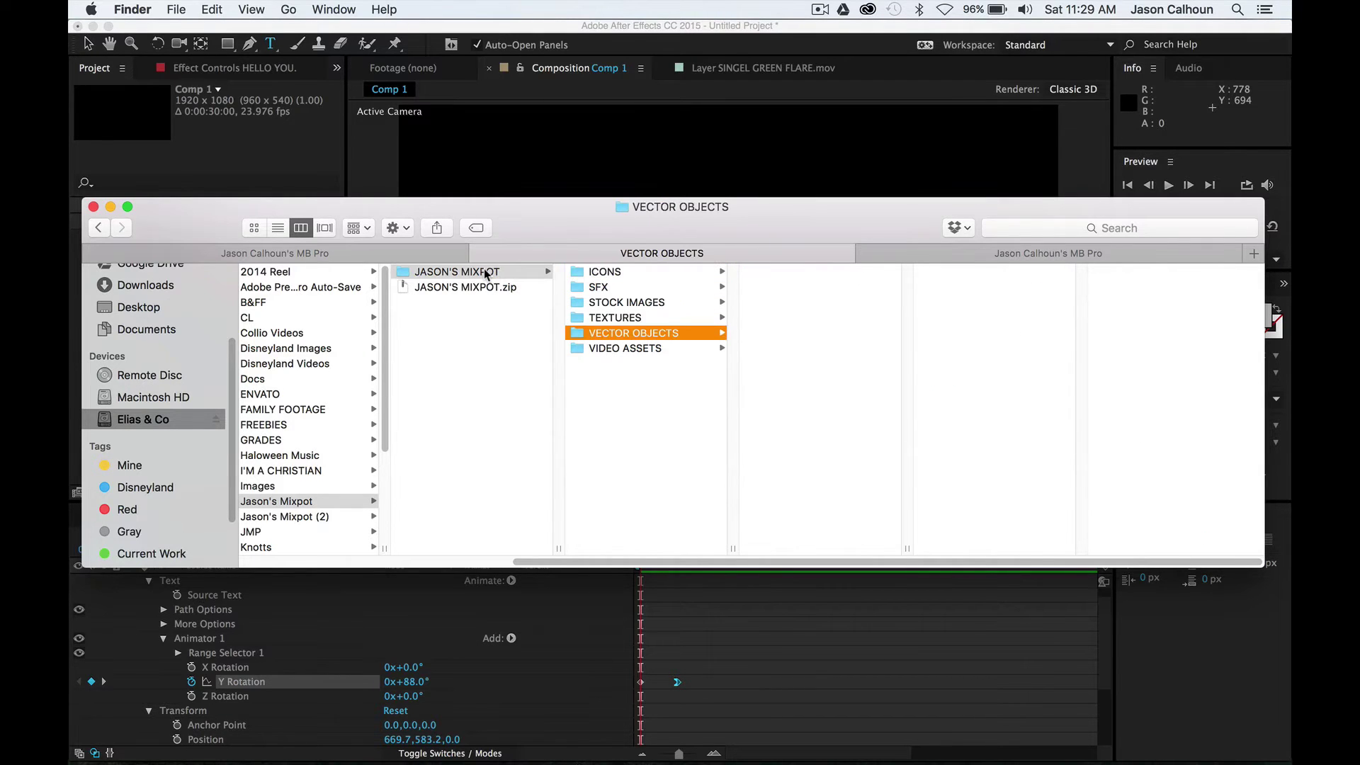
key(Up)
key(Up)
key(Down)
key(Down)
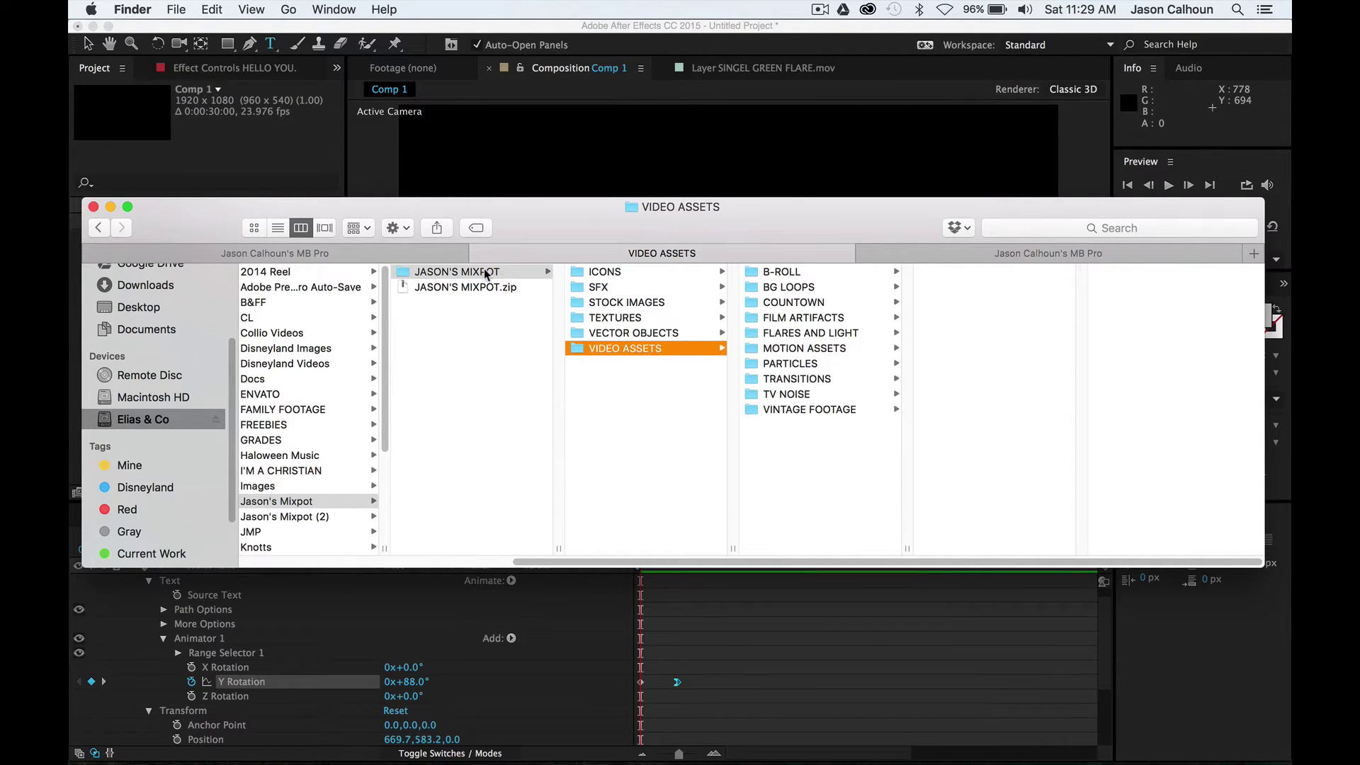
Find SINGEL GREEN FLARE.mov in the FLARES AND LIGHT folder of VIDEO ASSETS and preview the clip.
key(Right)
key(Down)
key(Down)
key(Down)
key(Down)
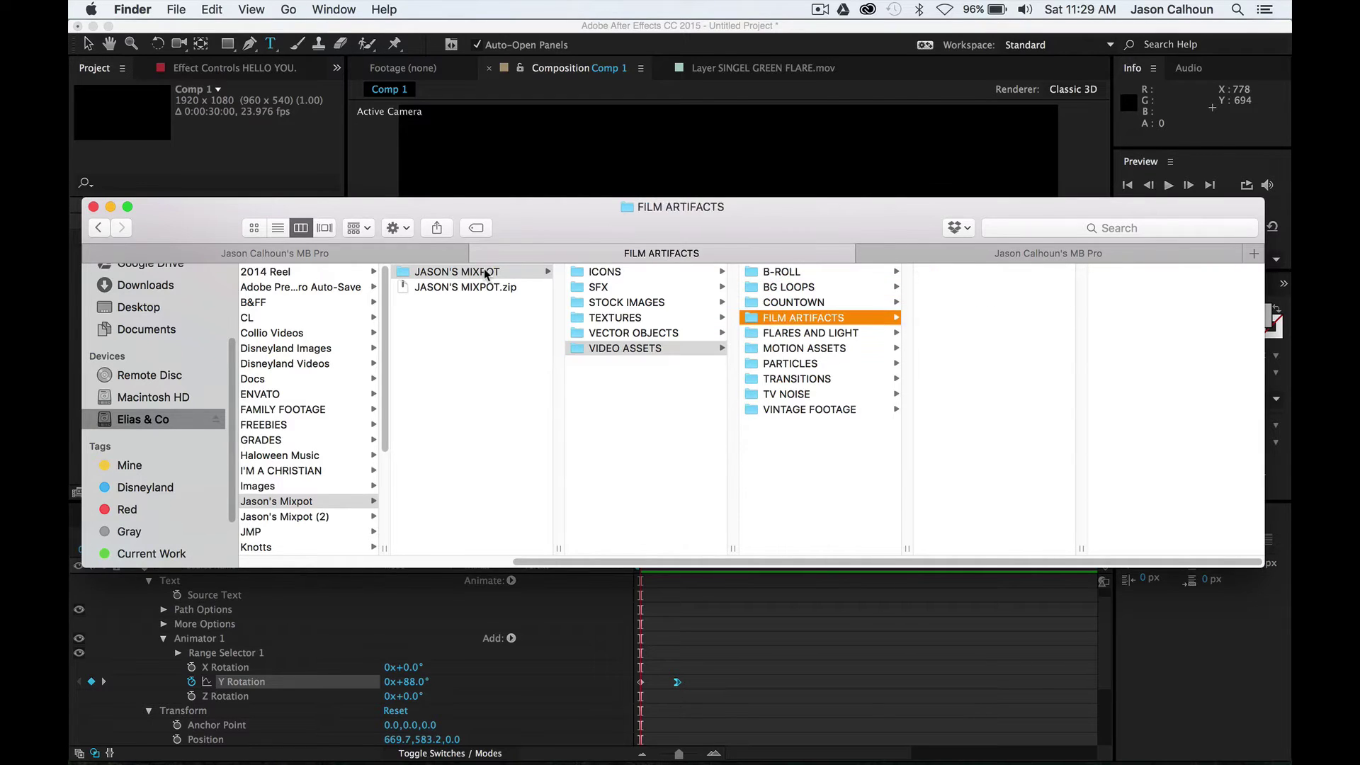
key(Down)
key(Down)
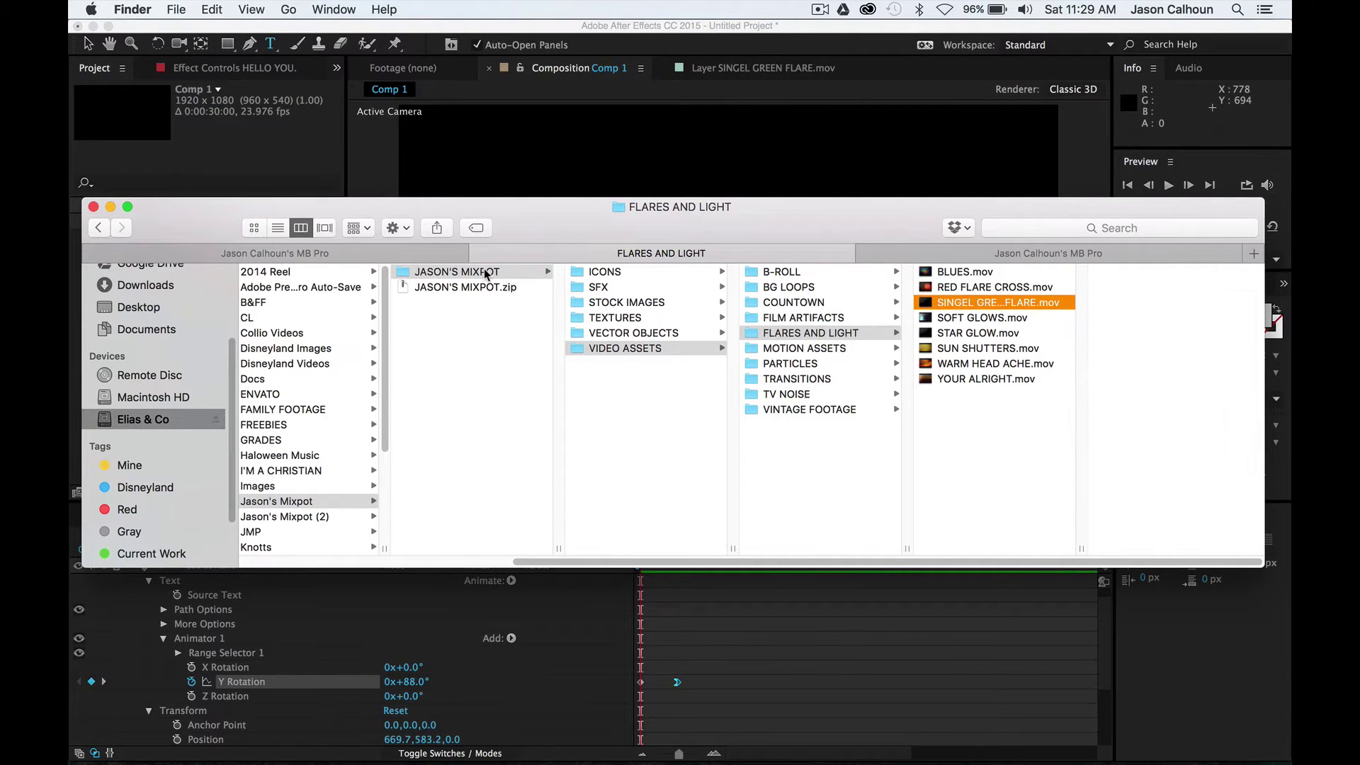
key(space)
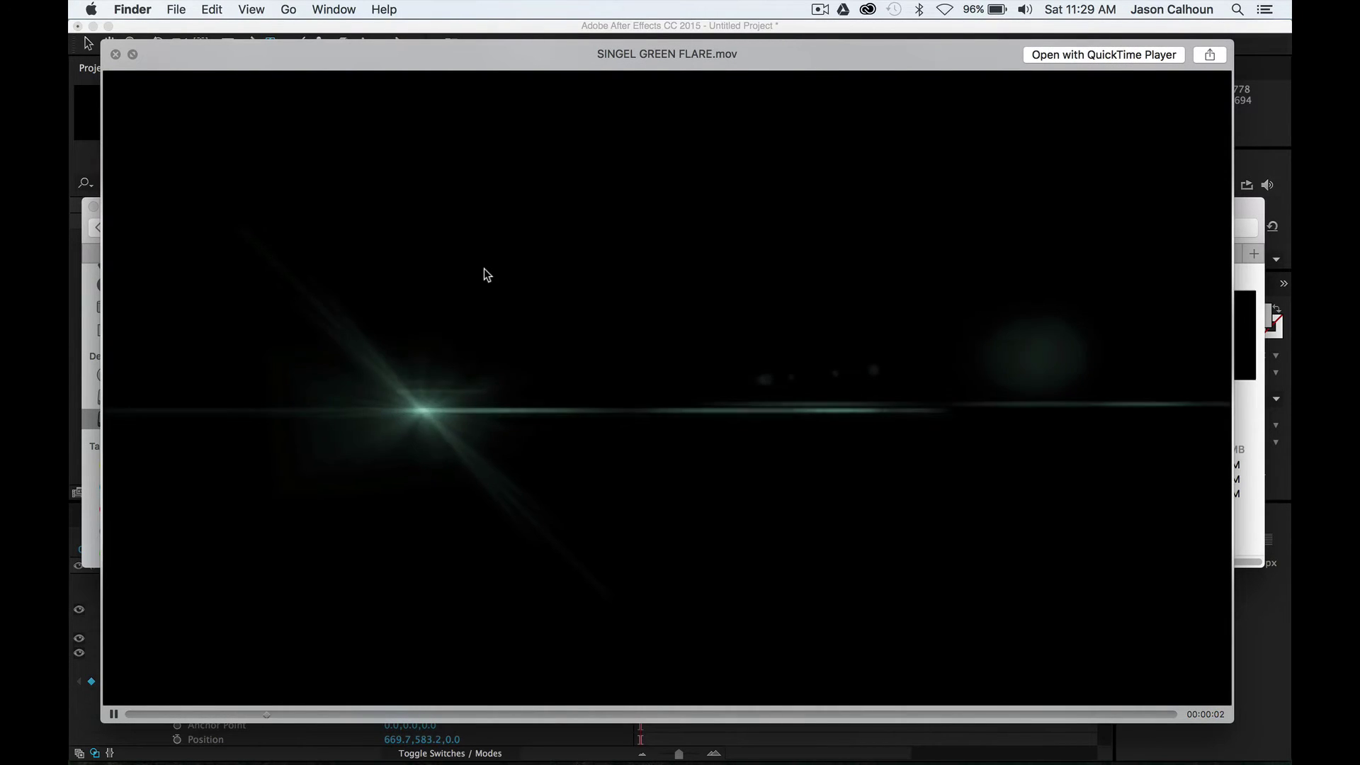
key(space)
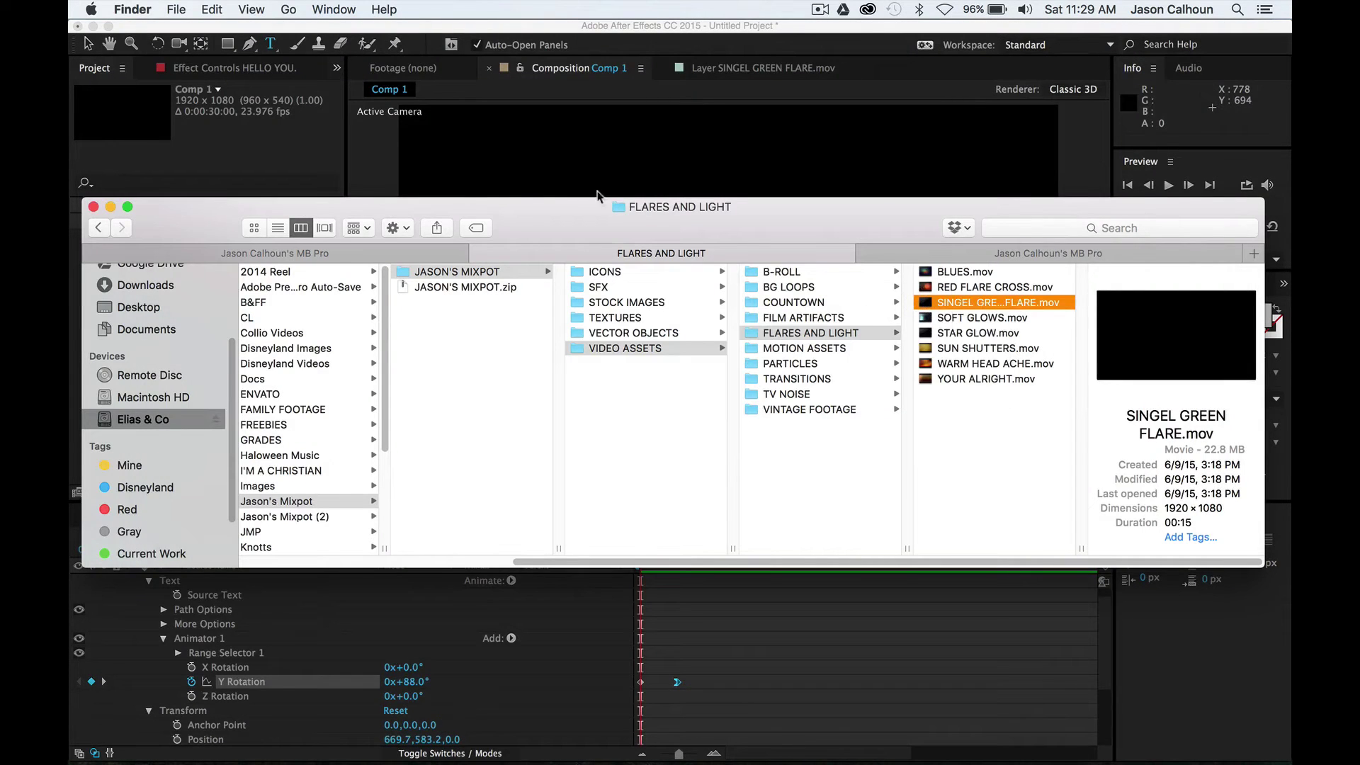
Switch back to After Effects, add SINGEL GREEN FLARE.mov above the HELLO YOU. text layer in Comp 1, and preview it.
click(488, 174)
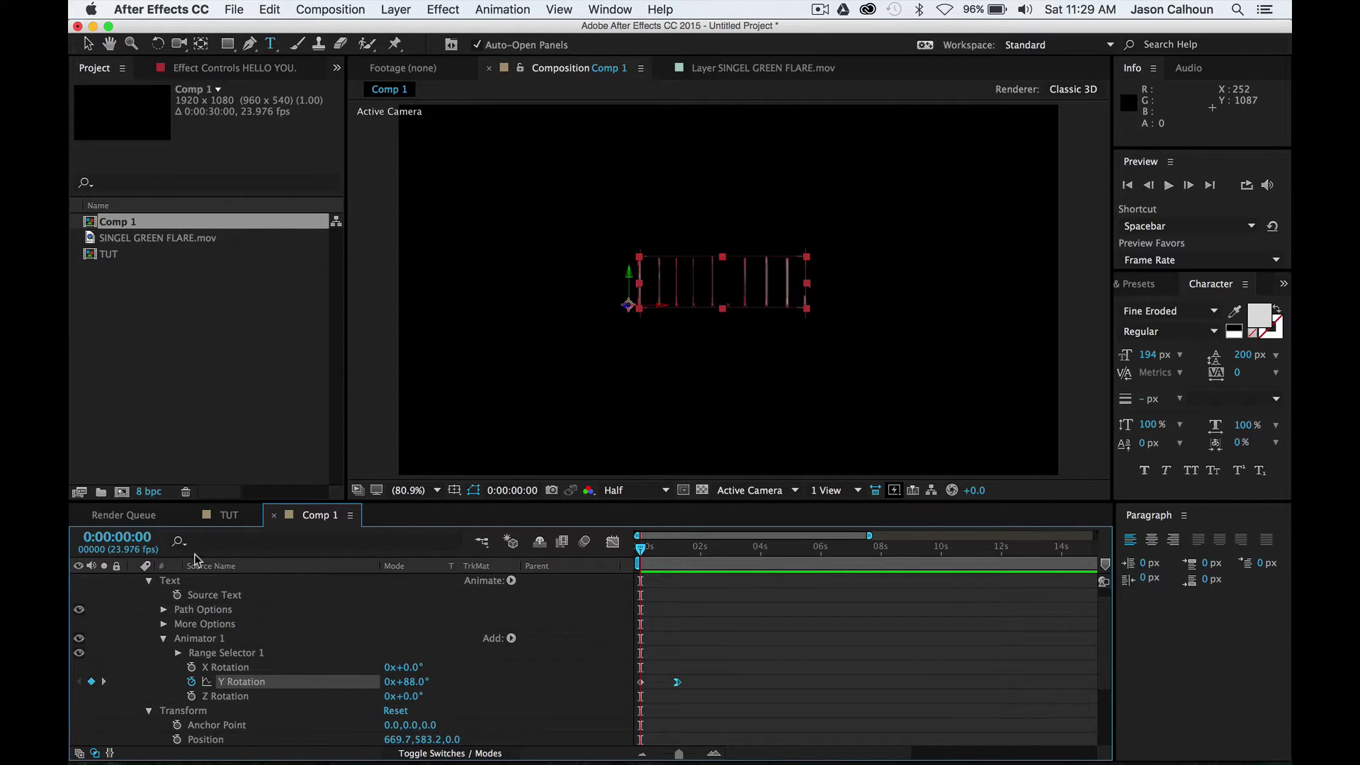
click(148, 583)
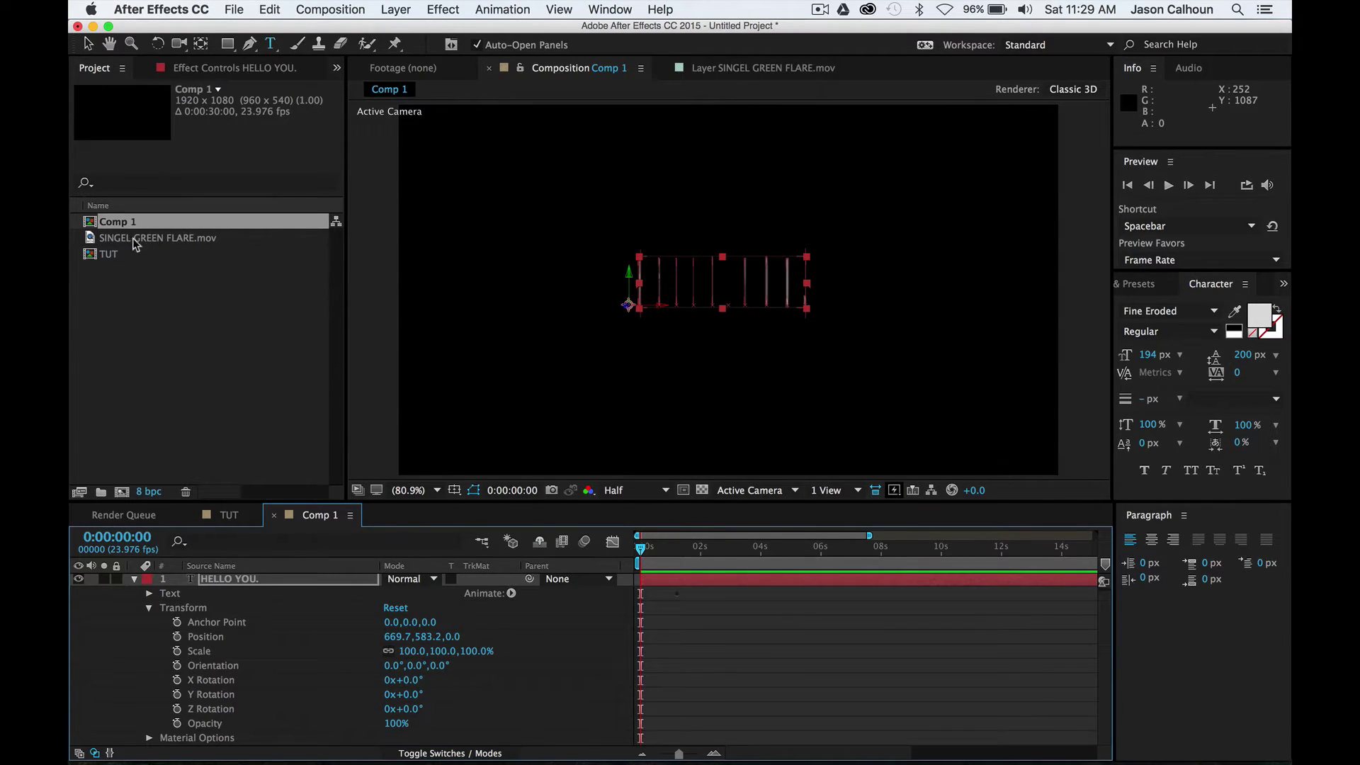
drag(136, 244, 270, 576)
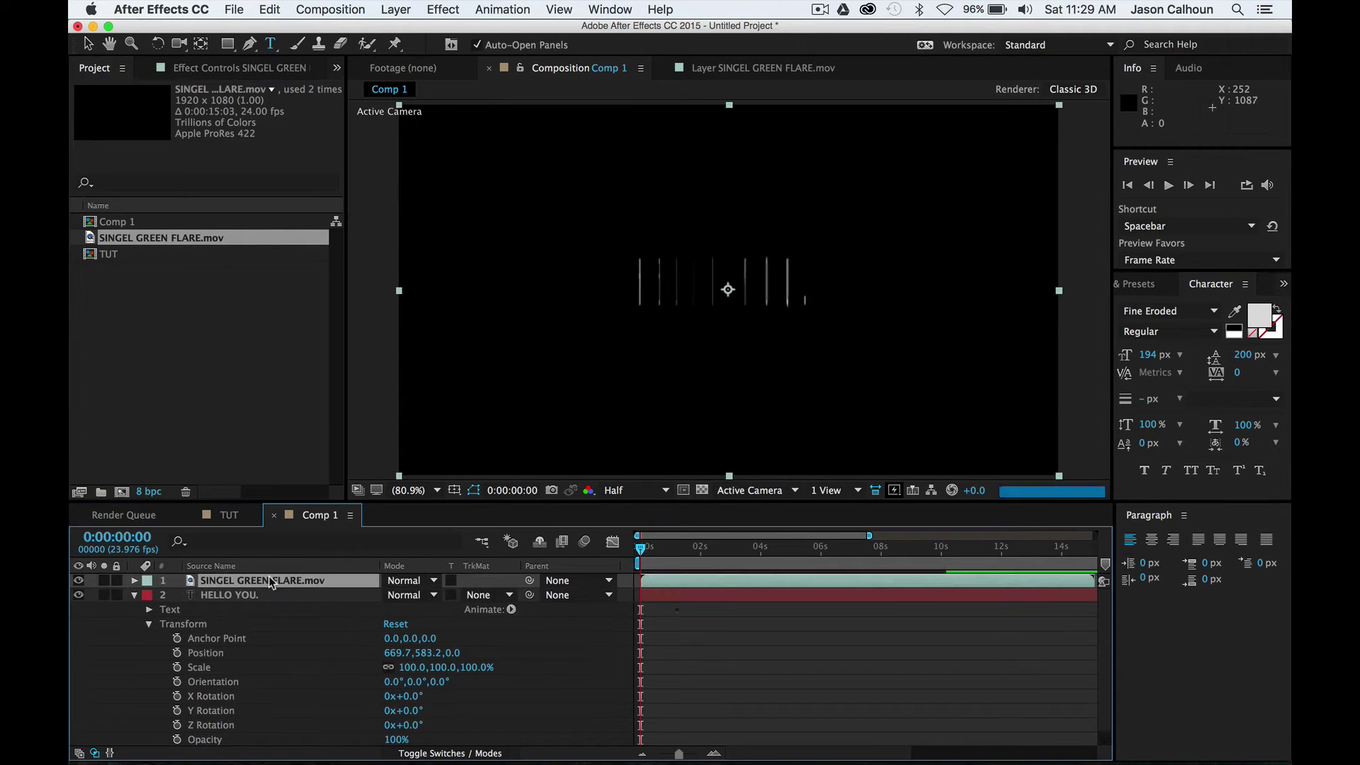
click(137, 596)
key(space)
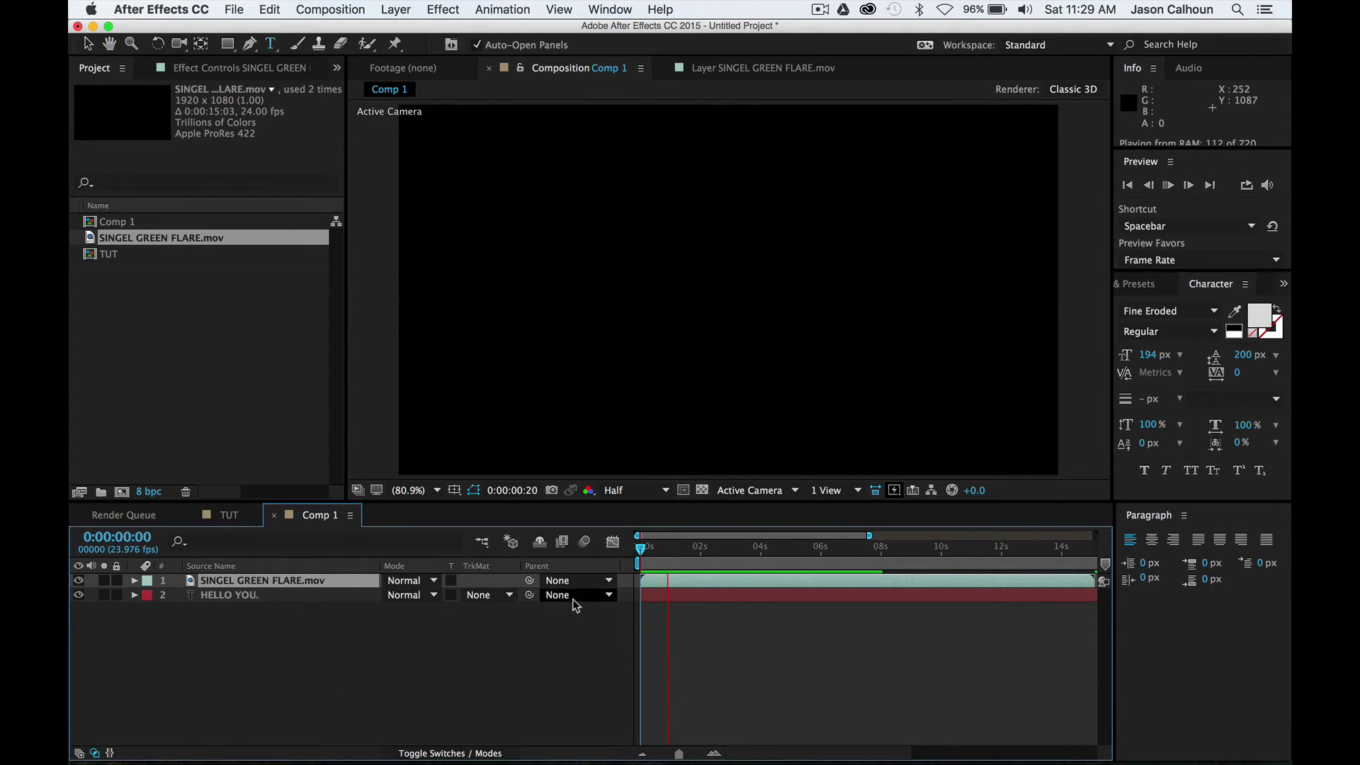
key(space)
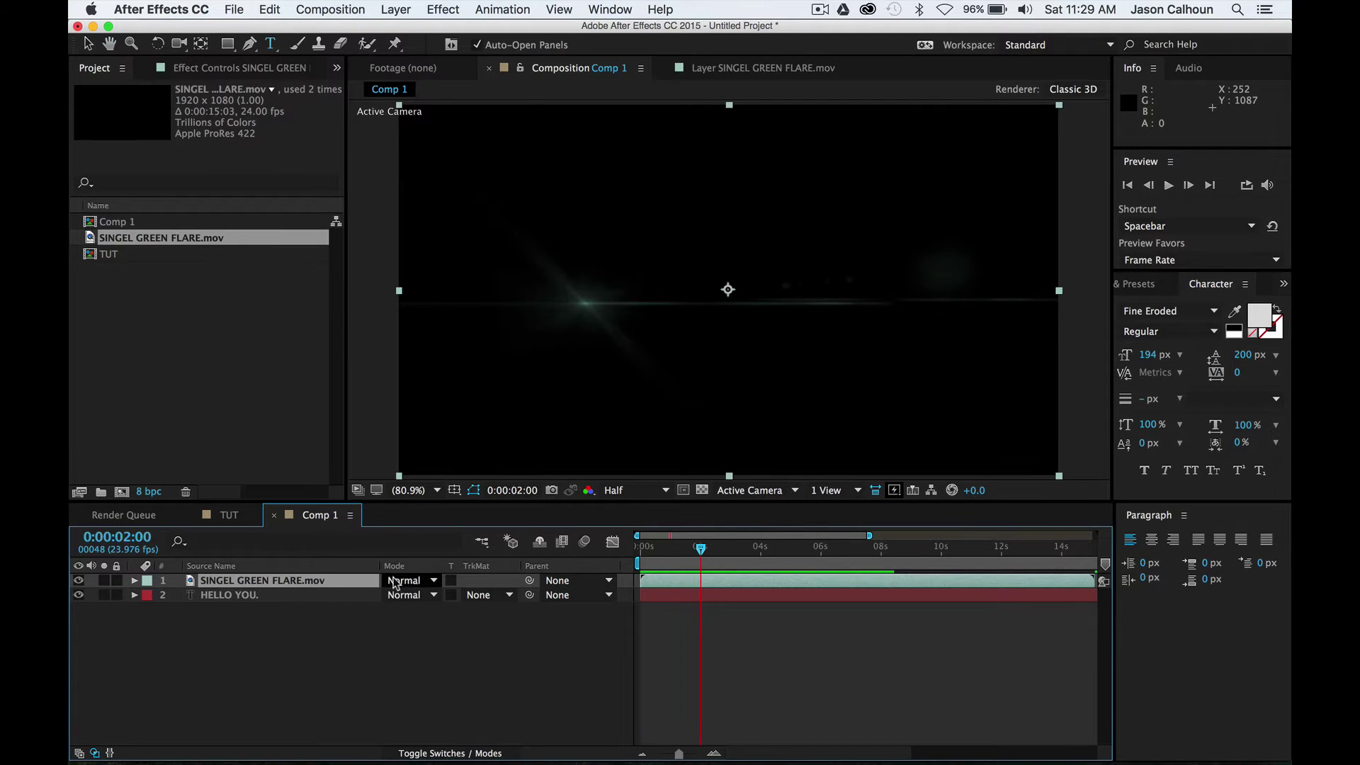
Set the flare layer's blending mode to Screen and shift the layer earlier so it ends at about 13 seconds.
click(404, 581)
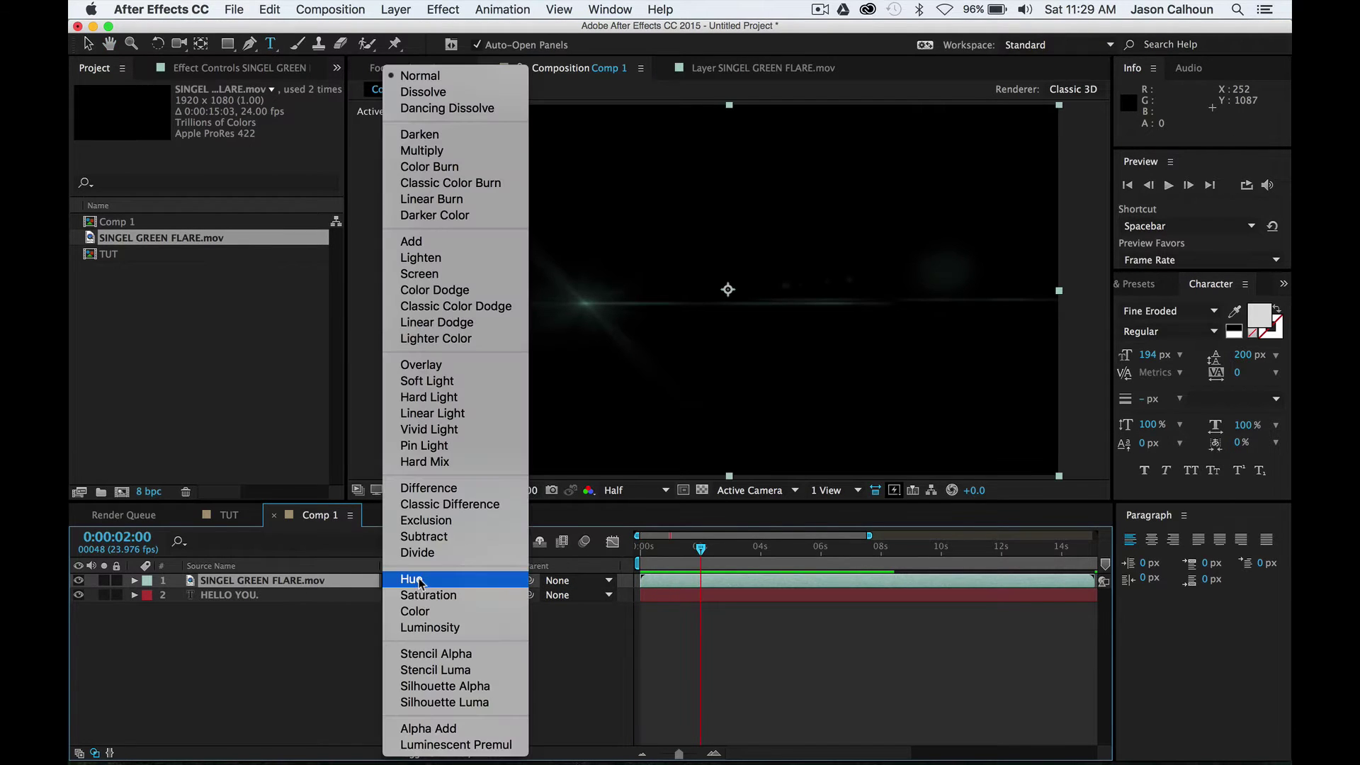
click(458, 276)
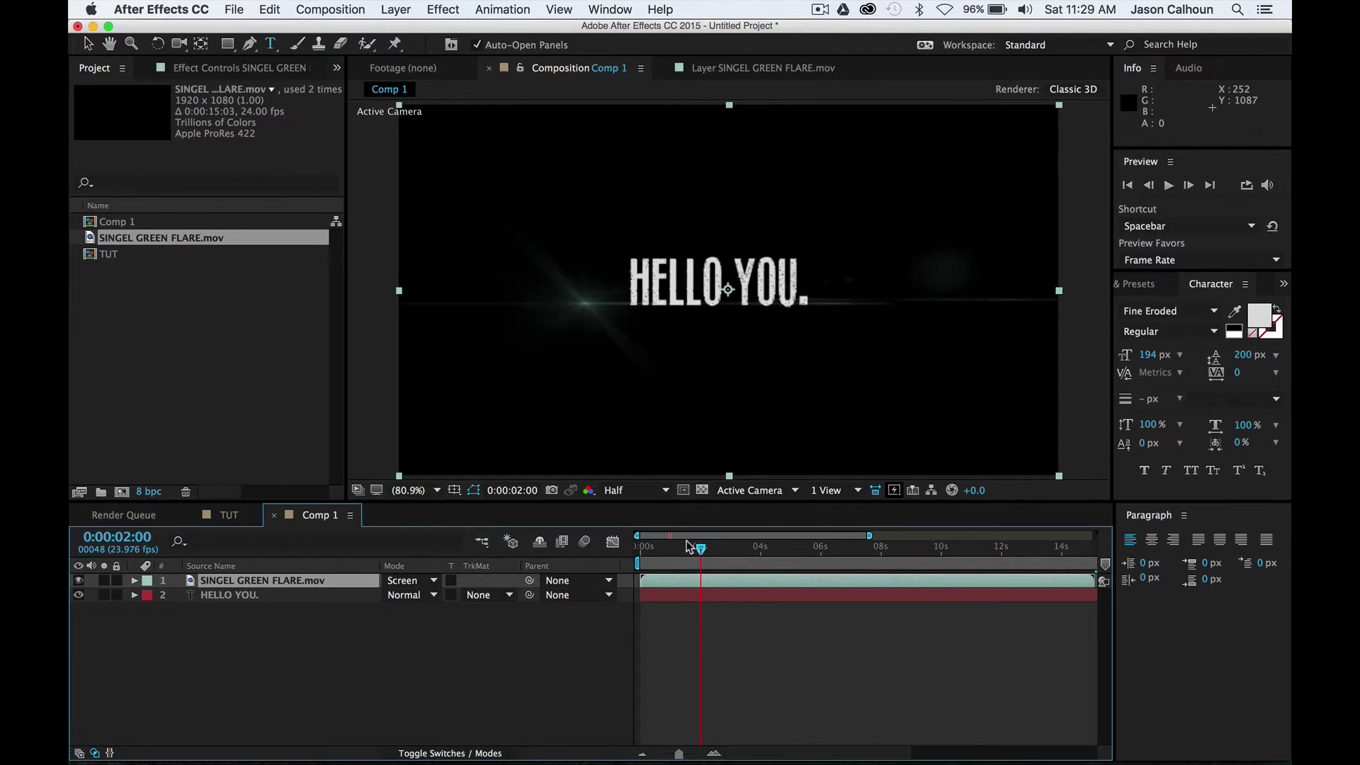
mouse_move(688, 547)
mouse_down()
mouse_move(701, 552)
mouse_move(666, 577)
mouse_move(692, 576)
mouse_move(668, 592)
mouse_move(655, 552)
mouse_move(680, 552)
mouse_up()
click(644, 552)
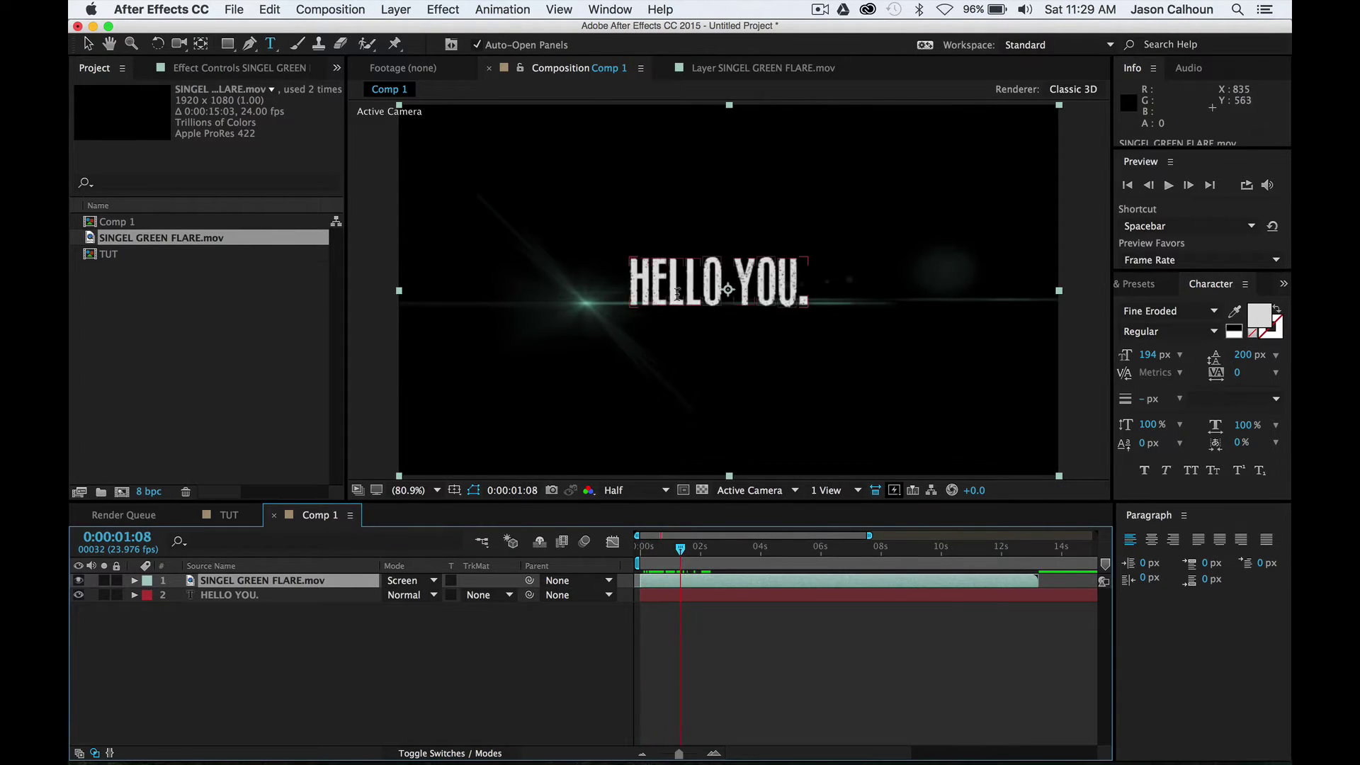
Nudge the flare layer about 140 px to the right so its bright center sits at the base of the letter H.
key(shift+Right)
key(shift+Right)
key(shift+Right)
key(shift+Right)
key(shift+Right)
key(shift+Right)
key(shift+Right)
key(shift+Right)
key(shift+Right)
key(shift+Right)
key(shift+Right)
key(shift+Right)
key(shift+Right)
key(shift+Right)
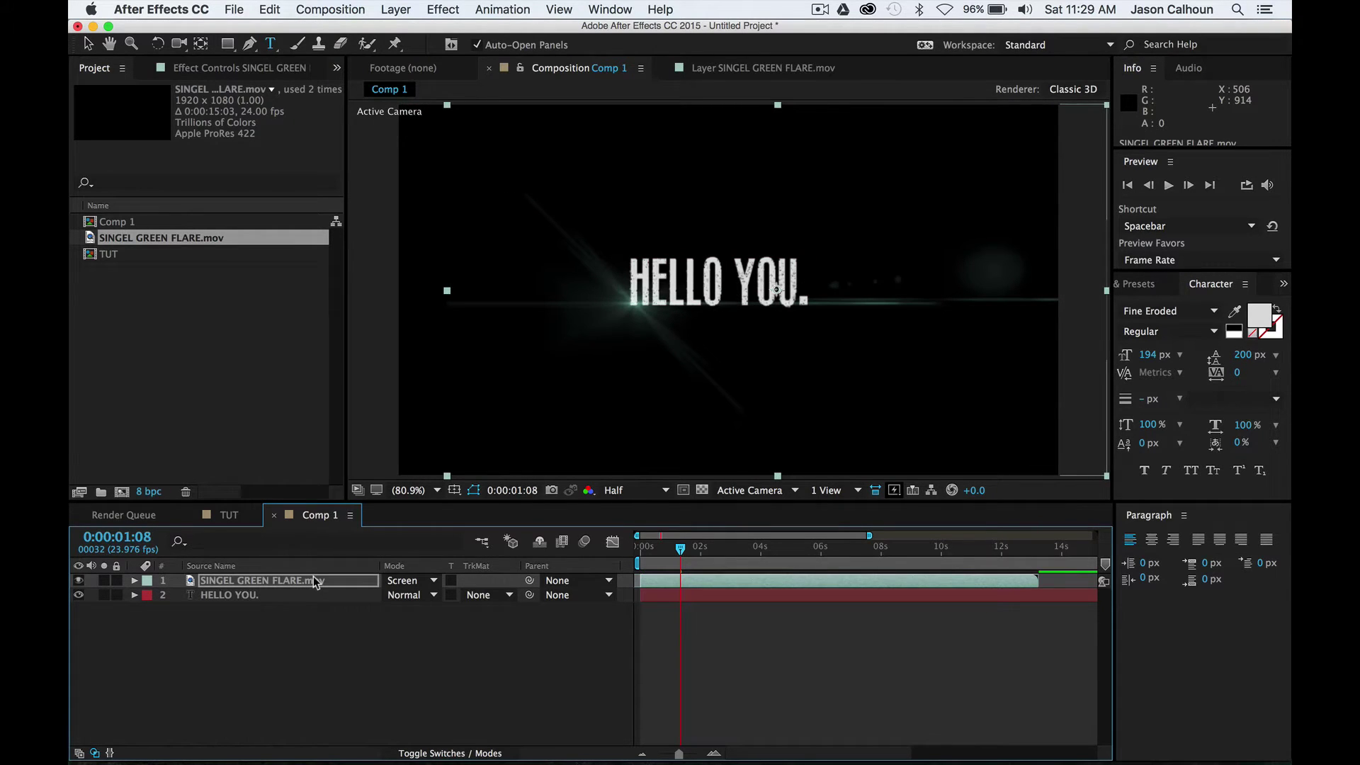
Preview Comp 1 from the start to check the flare together with the rotating letters.
click(669, 612)
click(657, 554)
drag(657, 556, 636, 559)
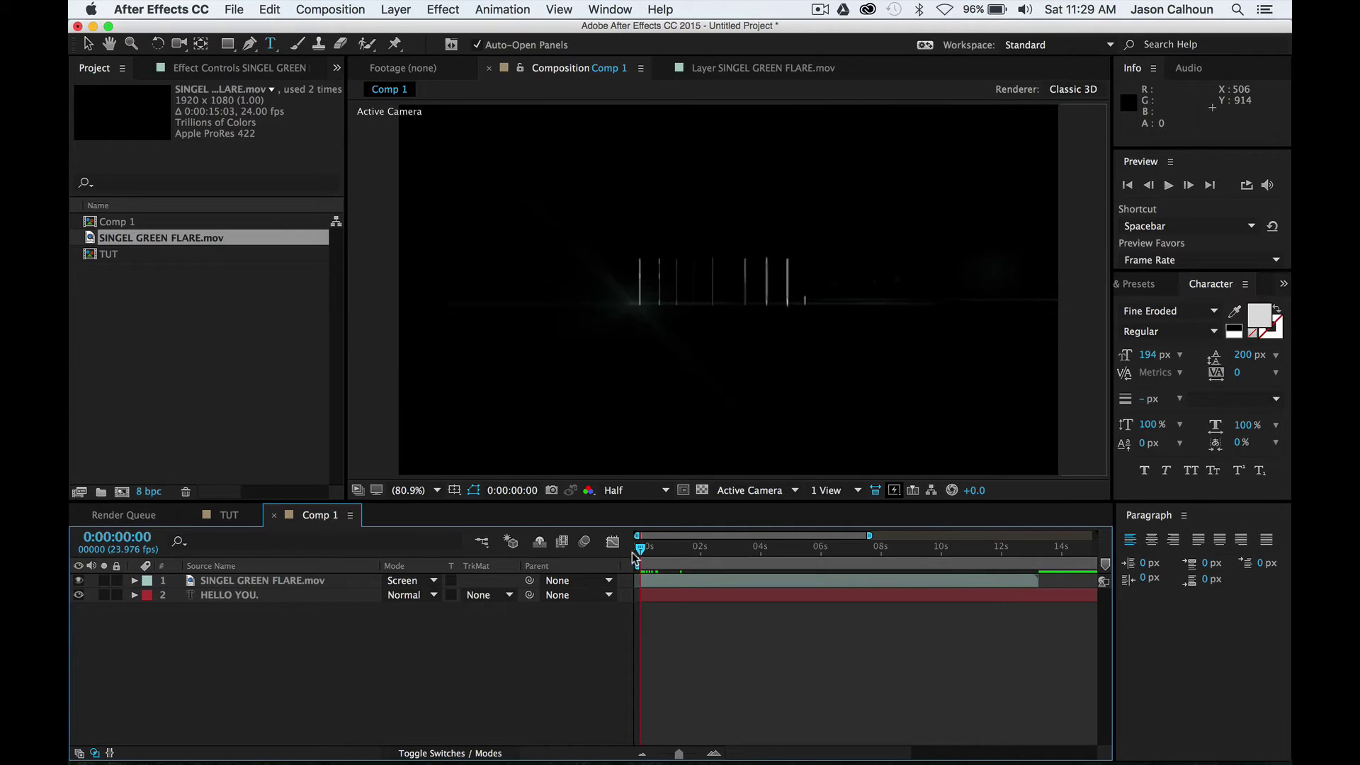
key(space)
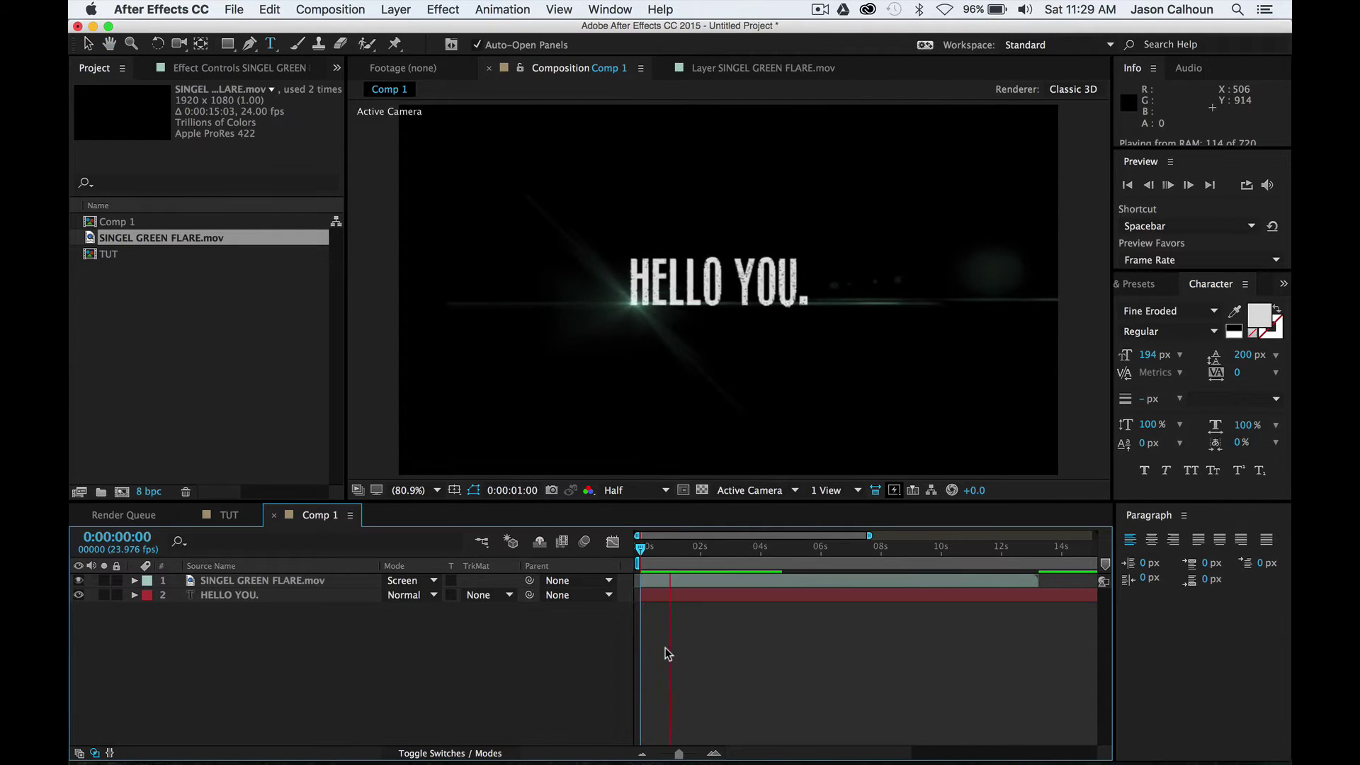
key(space)
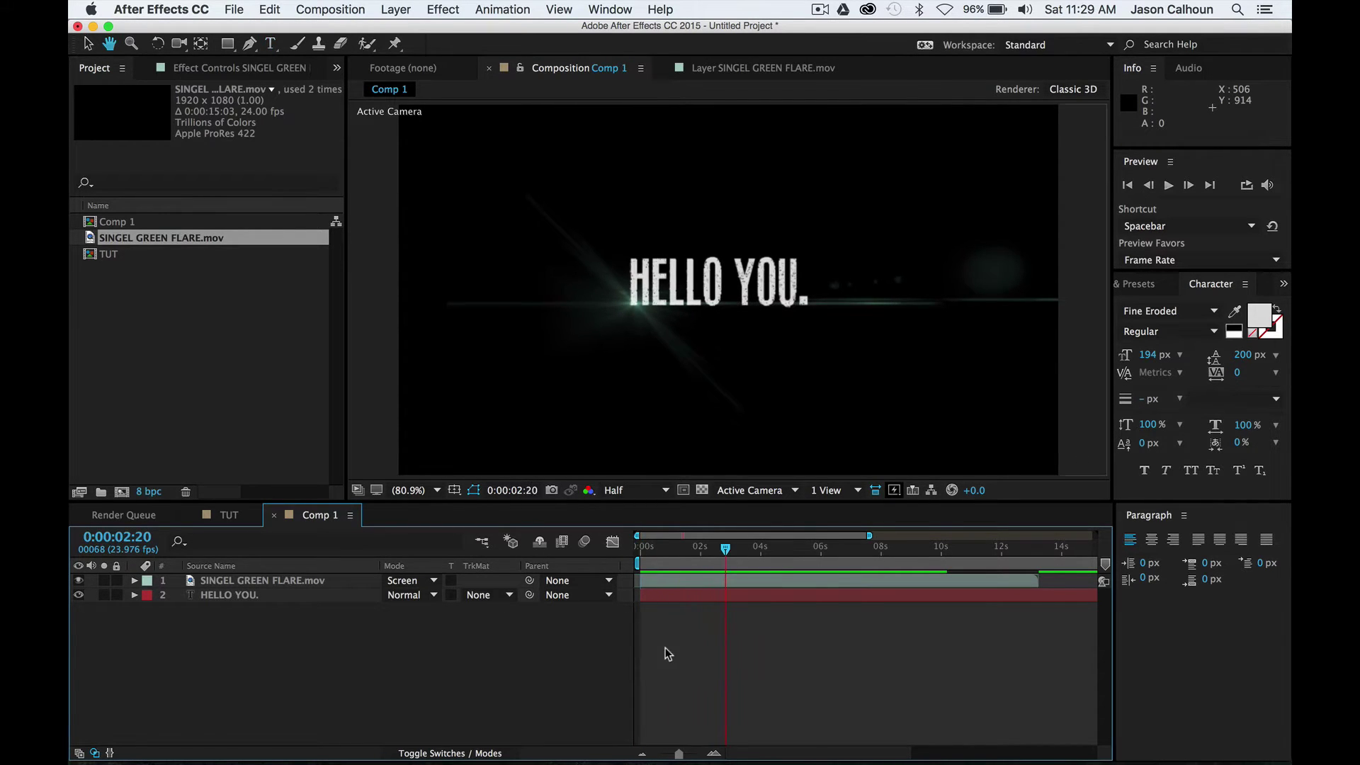
Show the HELLO YOU. layer's keyframes and copy its eased second Y Rotation keyframe to 0:00:02:20.
click(275, 597)
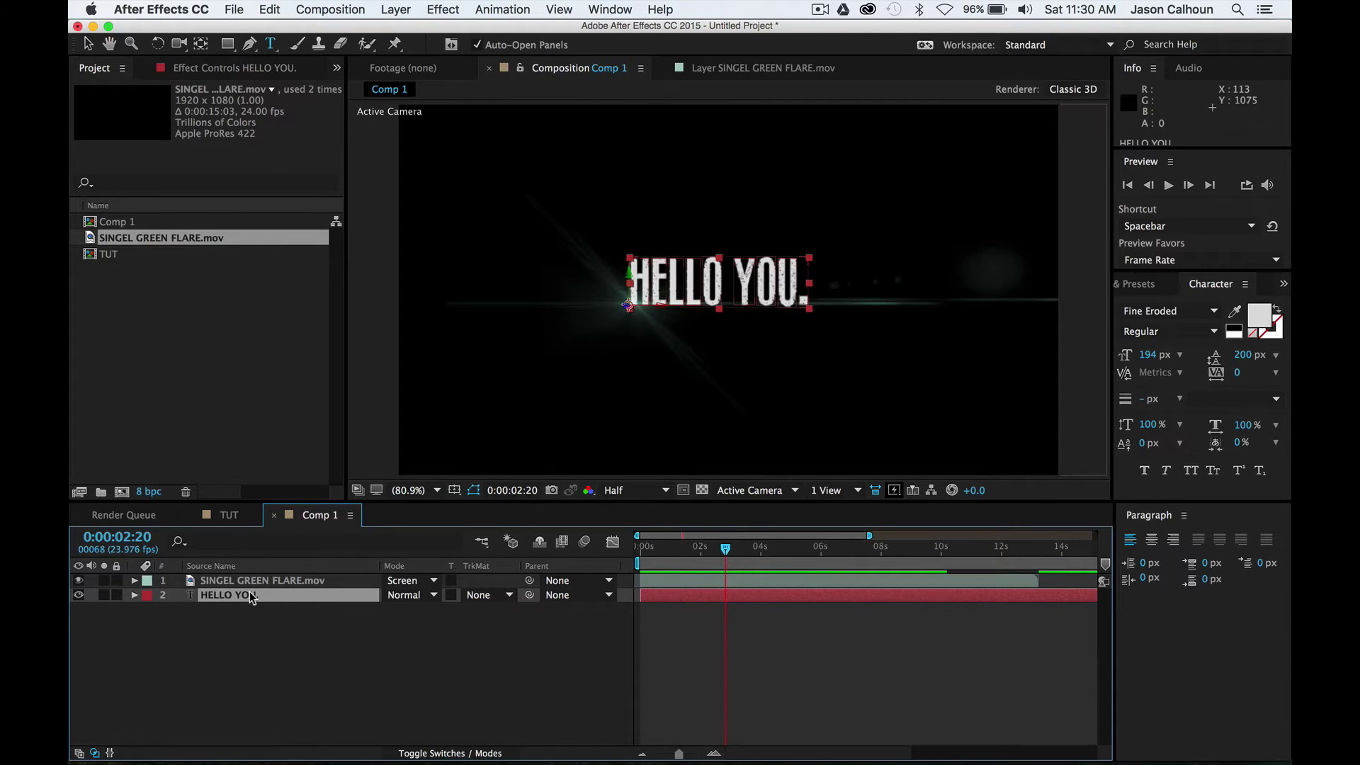
key(u)
click(678, 610)
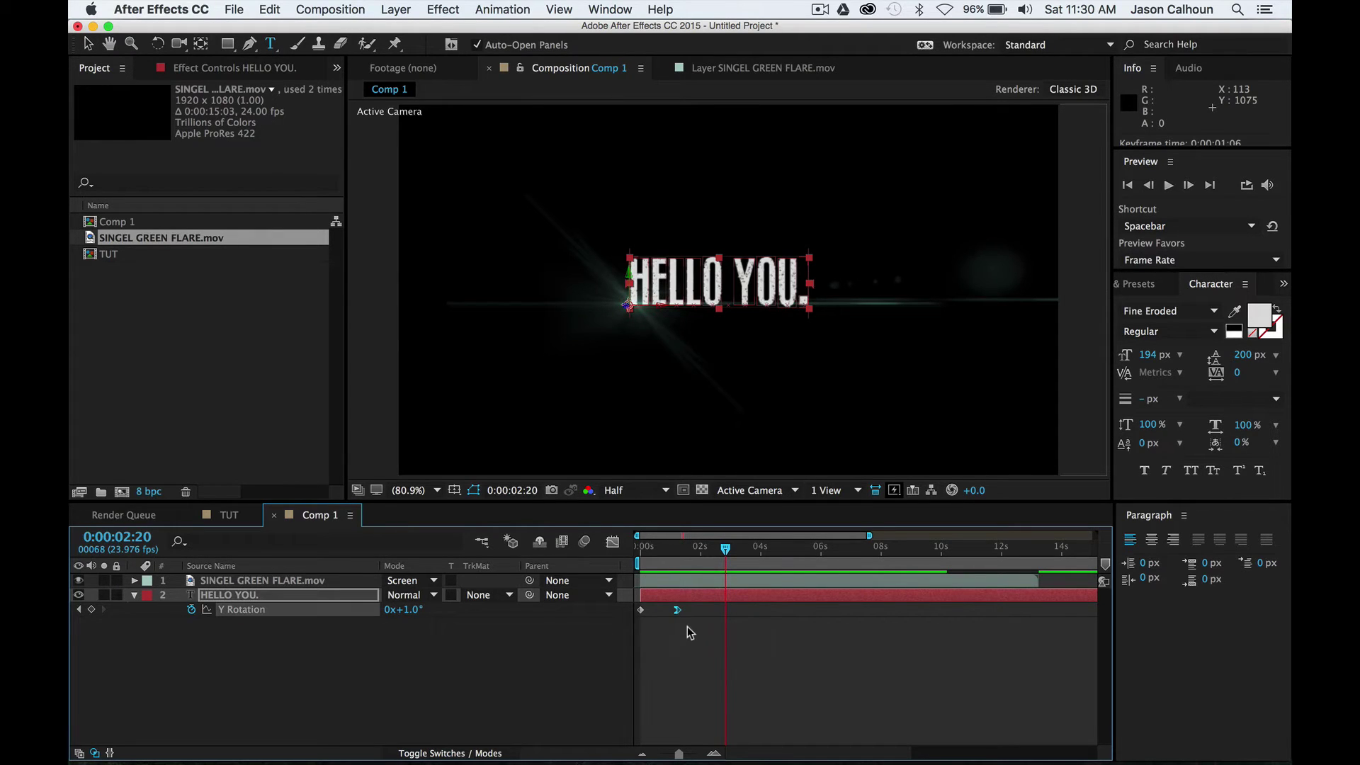
key(cmd+c)
key(cmd+v)
Copy the first Y Rotation keyframe to about 0:00:03:15 so the letters rotate back out.
click(640, 610)
key(cmd+c)
drag(725, 549, 674, 552)
key(cmd+v)
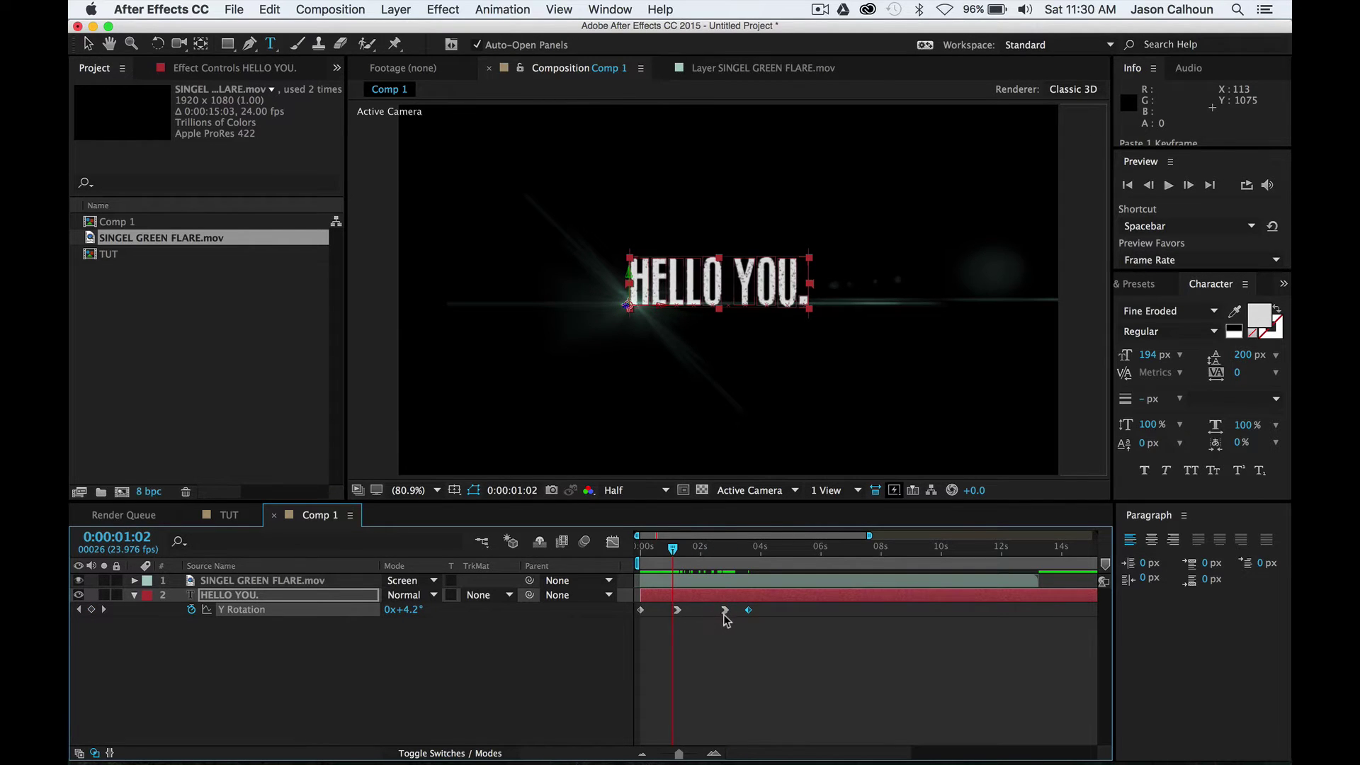
Scrub and play Comp 1 from the start to review the letters rotating in and back out.
click(639, 549)
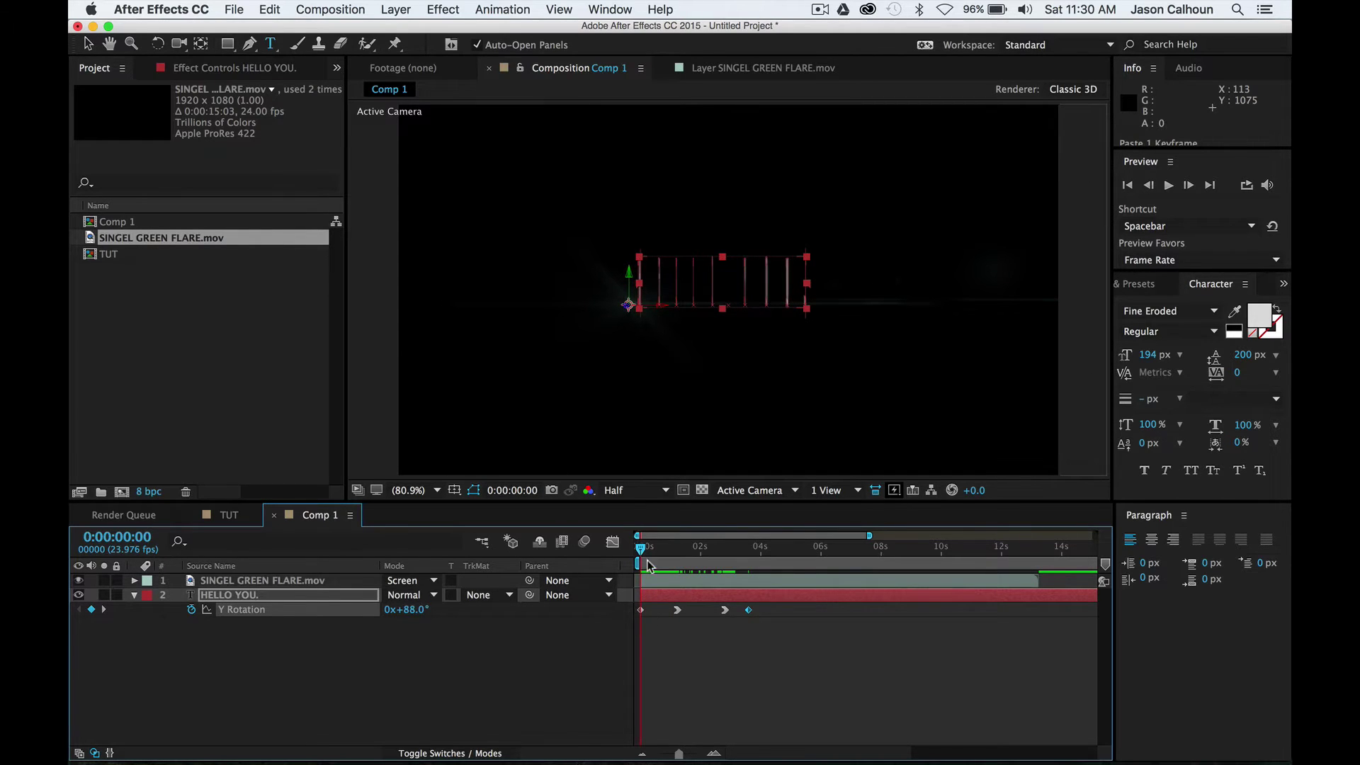
drag(642, 553, 729, 562)
key(space)
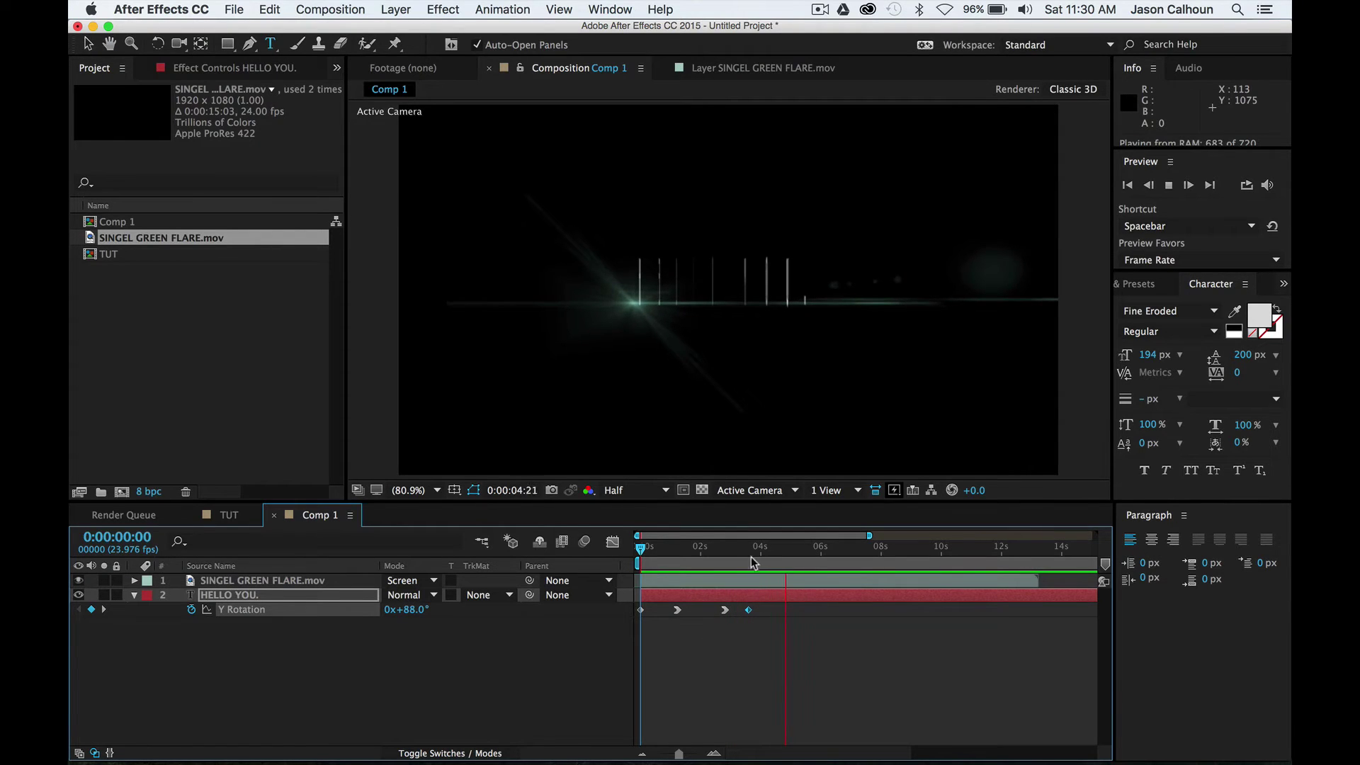
Trim the end of the HELLO YOU. layer to its last Y Rotation keyframe at about 0:00:03:15 and preview the result.
drag(753, 549, 751, 551)
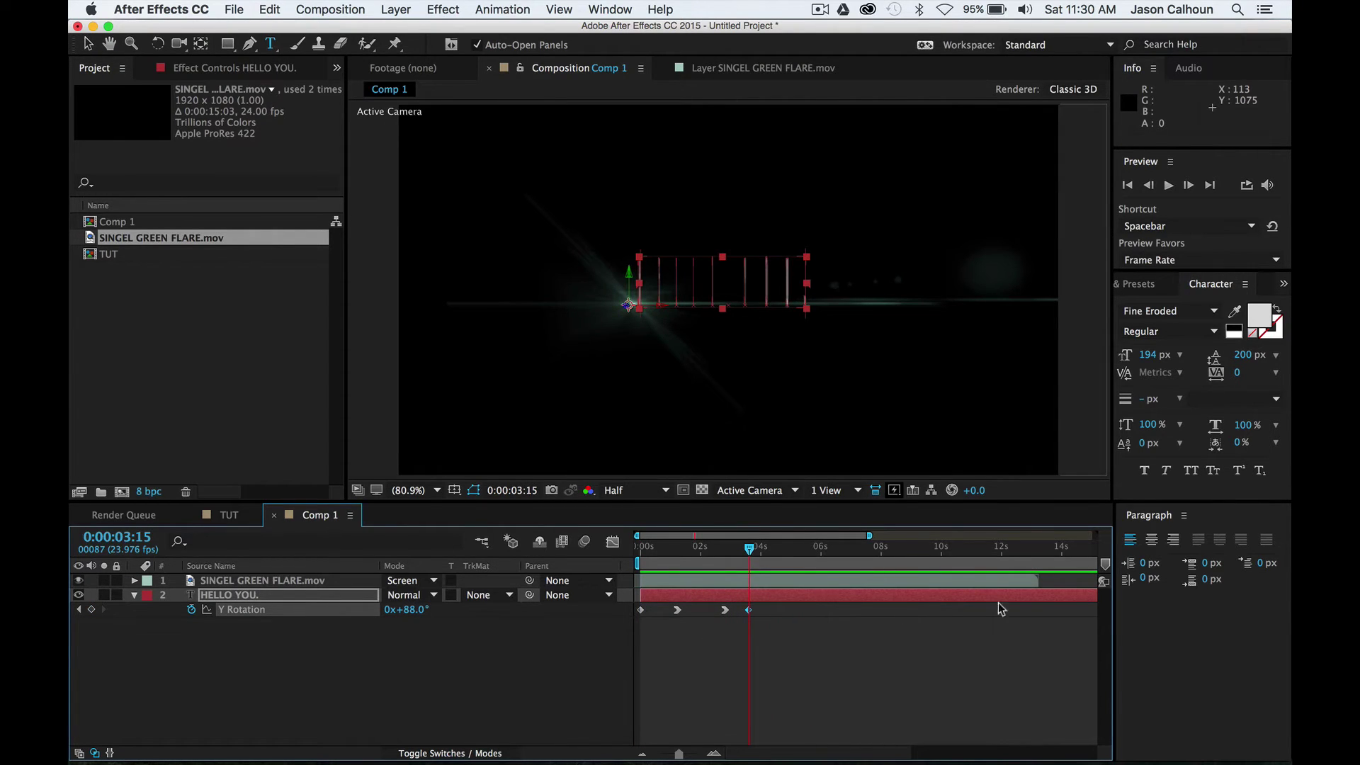
scroll(1065, 607, right, 10)
click(1087, 591)
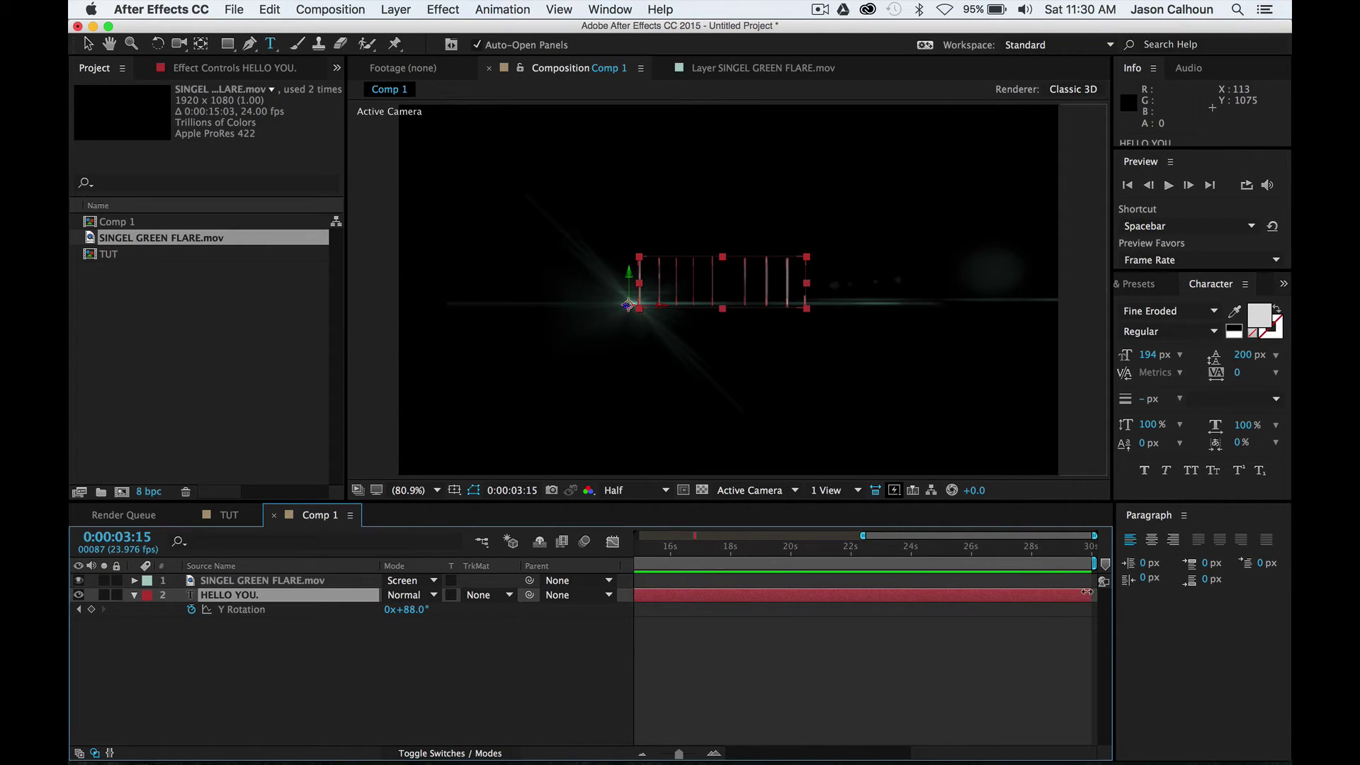
drag(1087, 590, 734, 582)
click(742, 639)
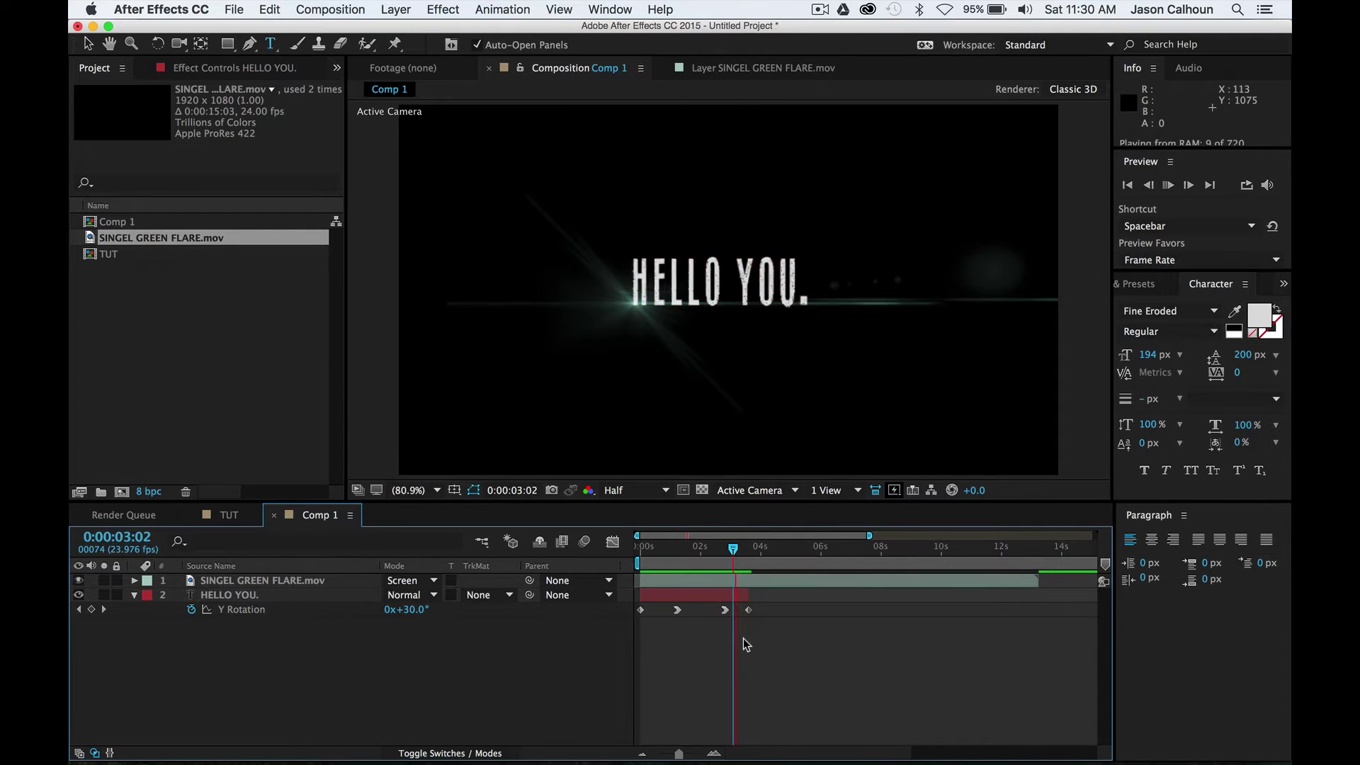
key(space)
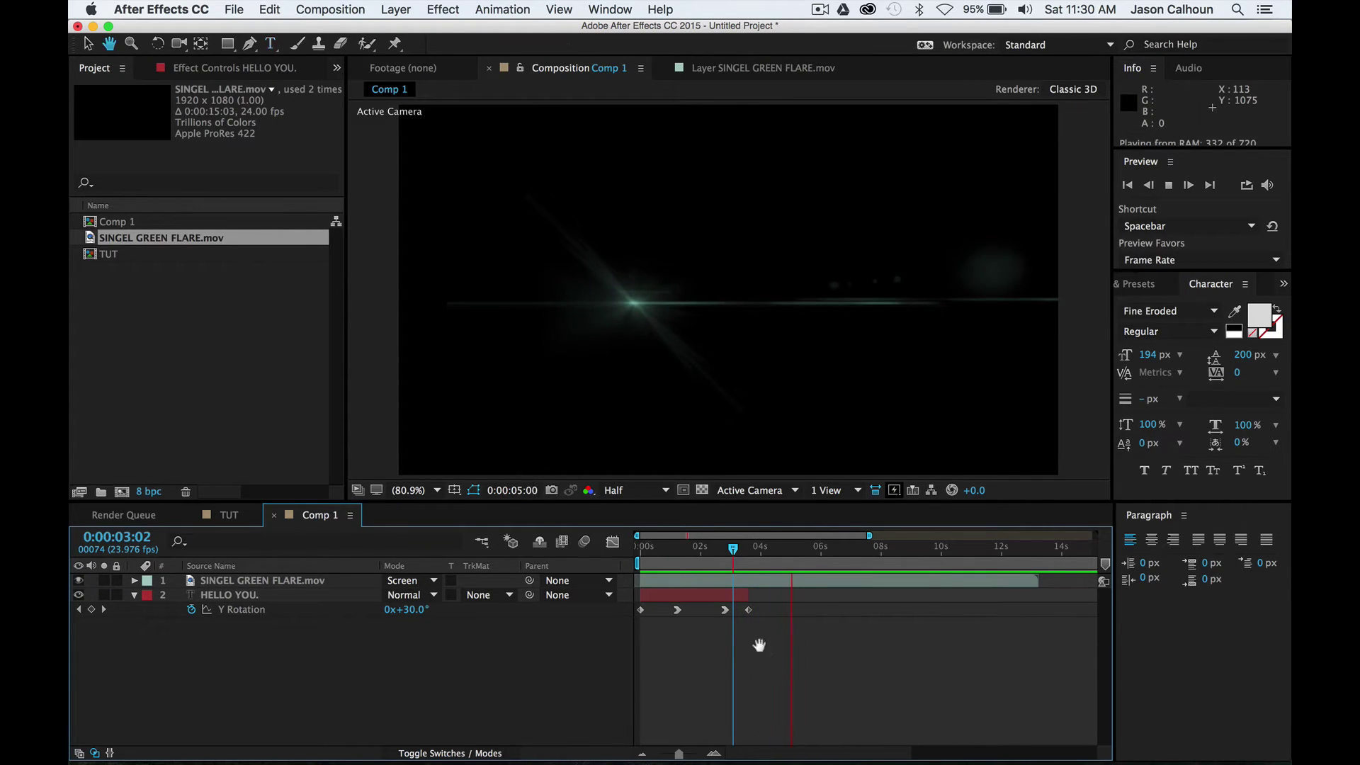
key(space)
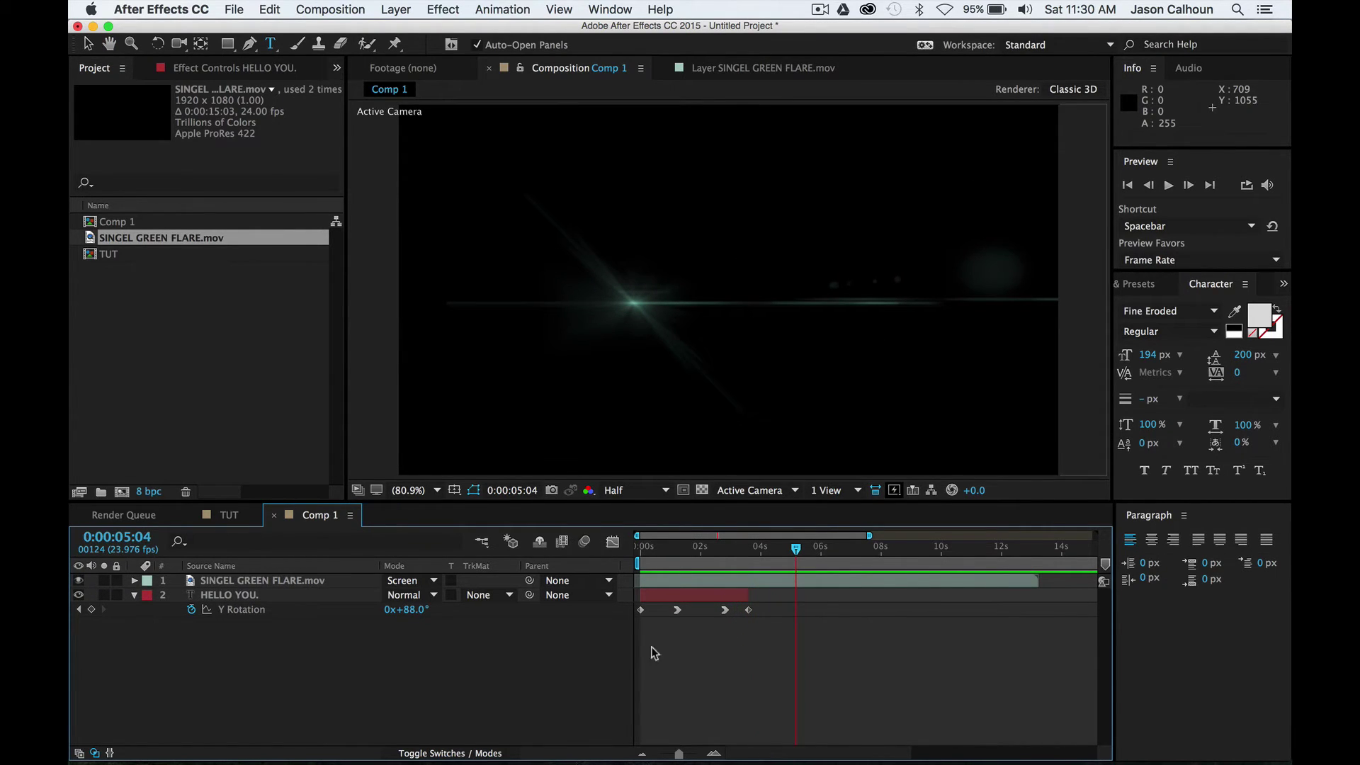
Remove all Y Rotation keyframes from the HELLO YOU. layer.
drag(702, 550, 699, 550)
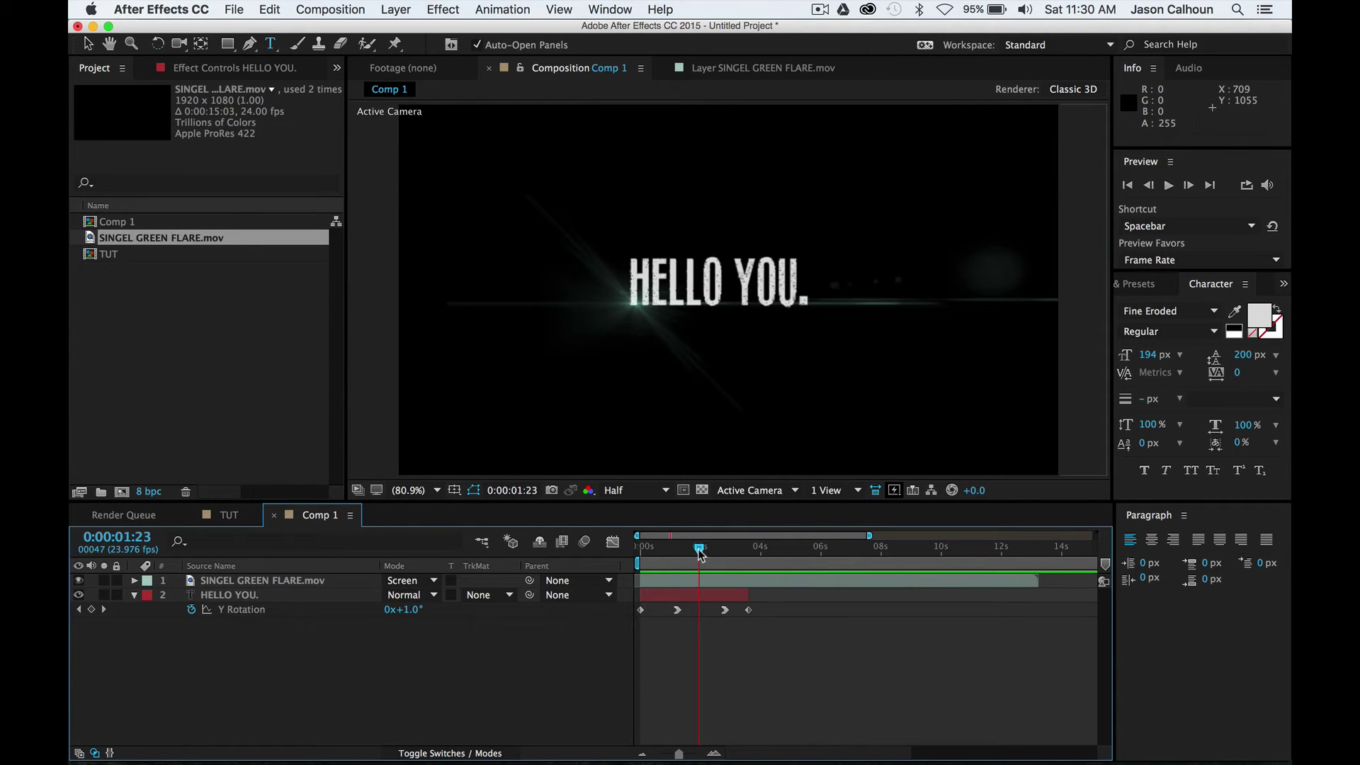
key(v)
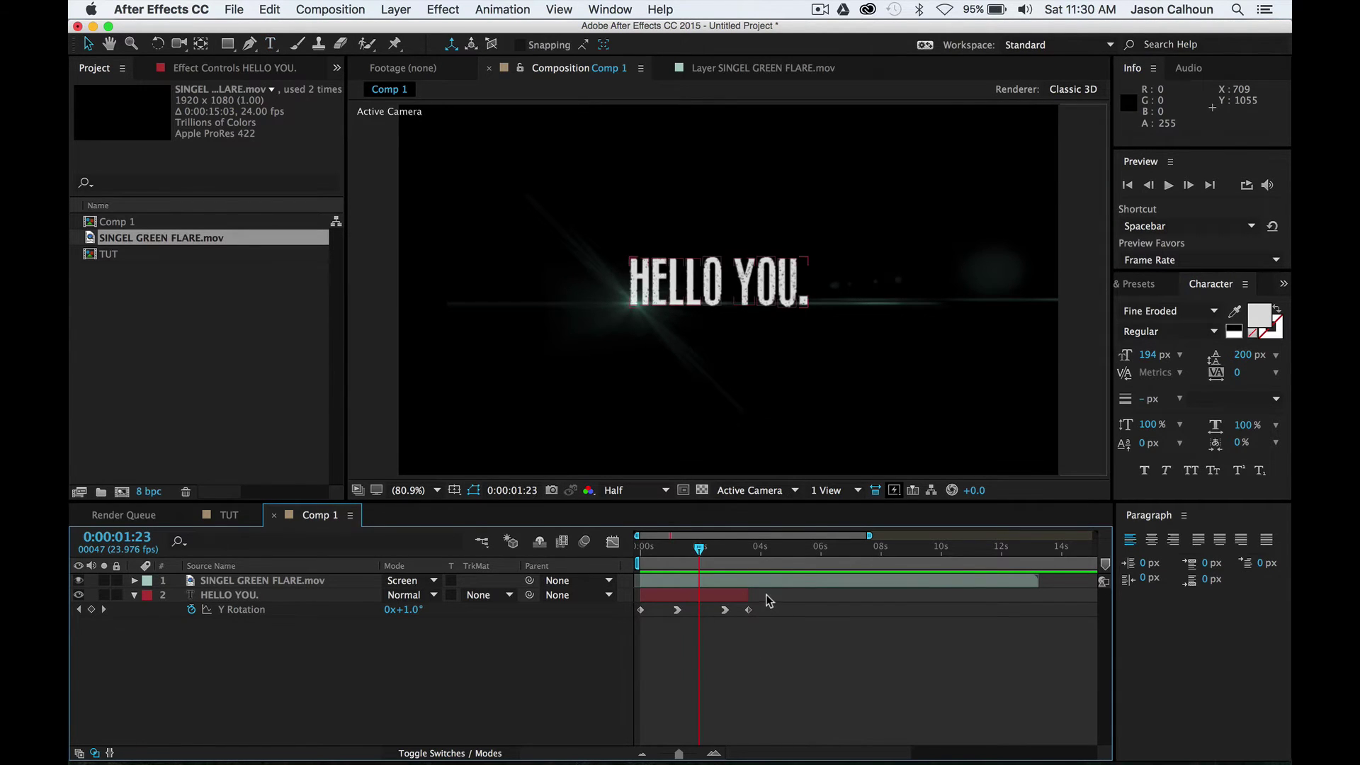
drag(746, 583, 624, 615)
key(Delete)
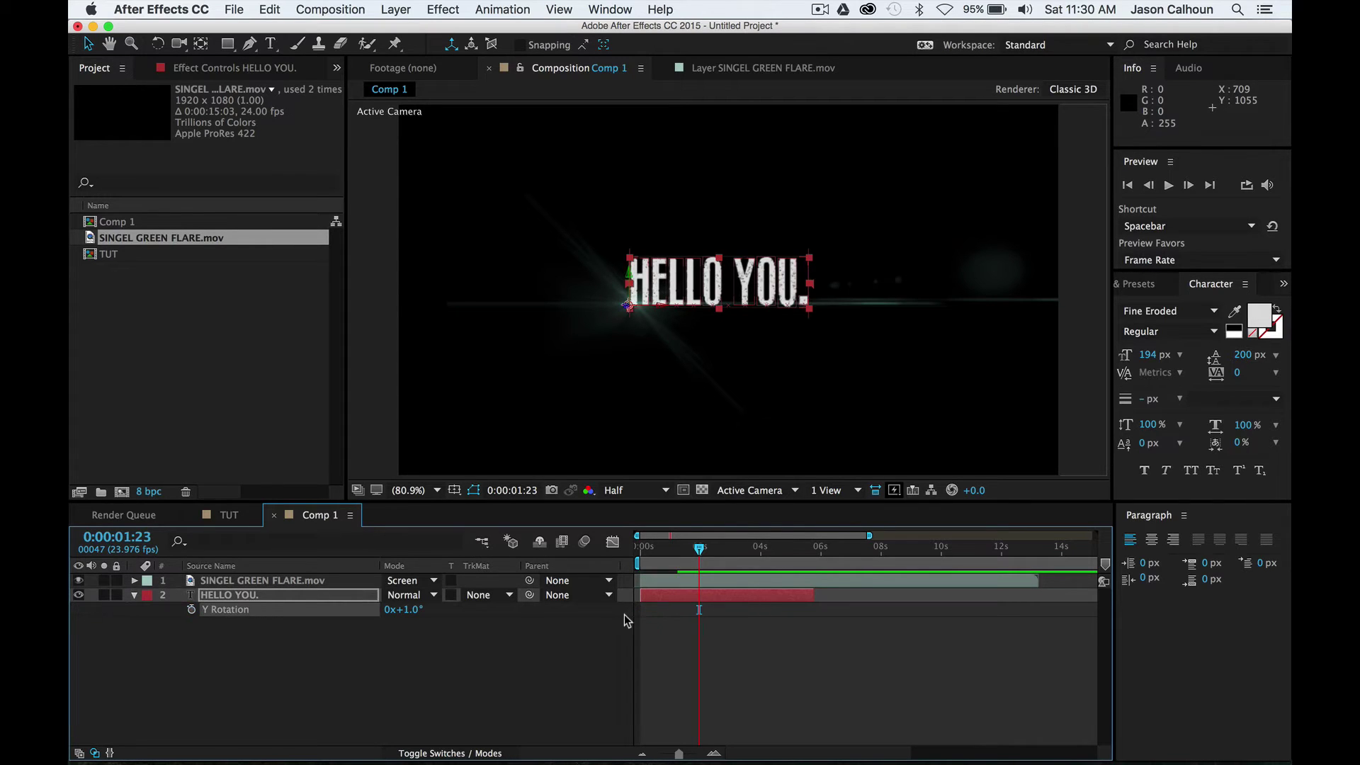
Expand the HELLO YOU. layer's properties and delete Animator 1 from its Text group.
drag(672, 550, 645, 553)
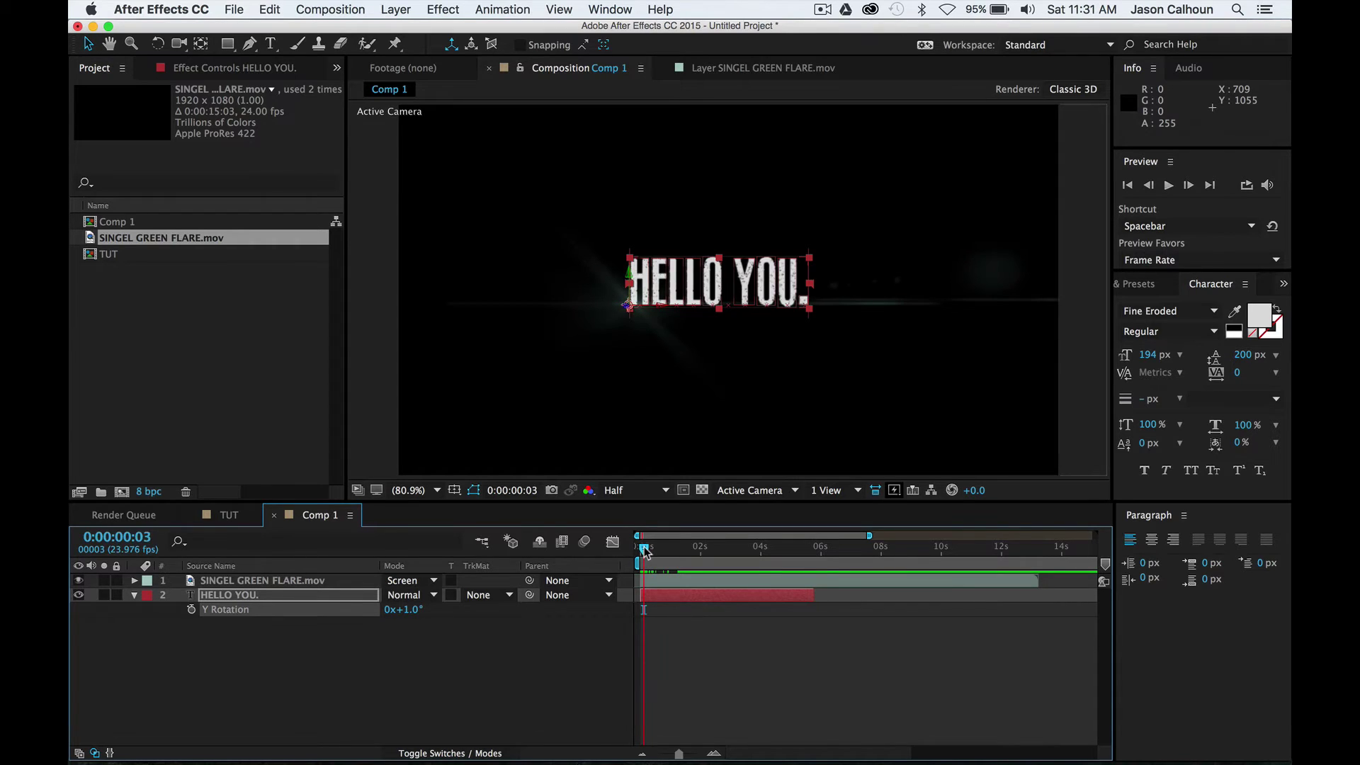
click(270, 655)
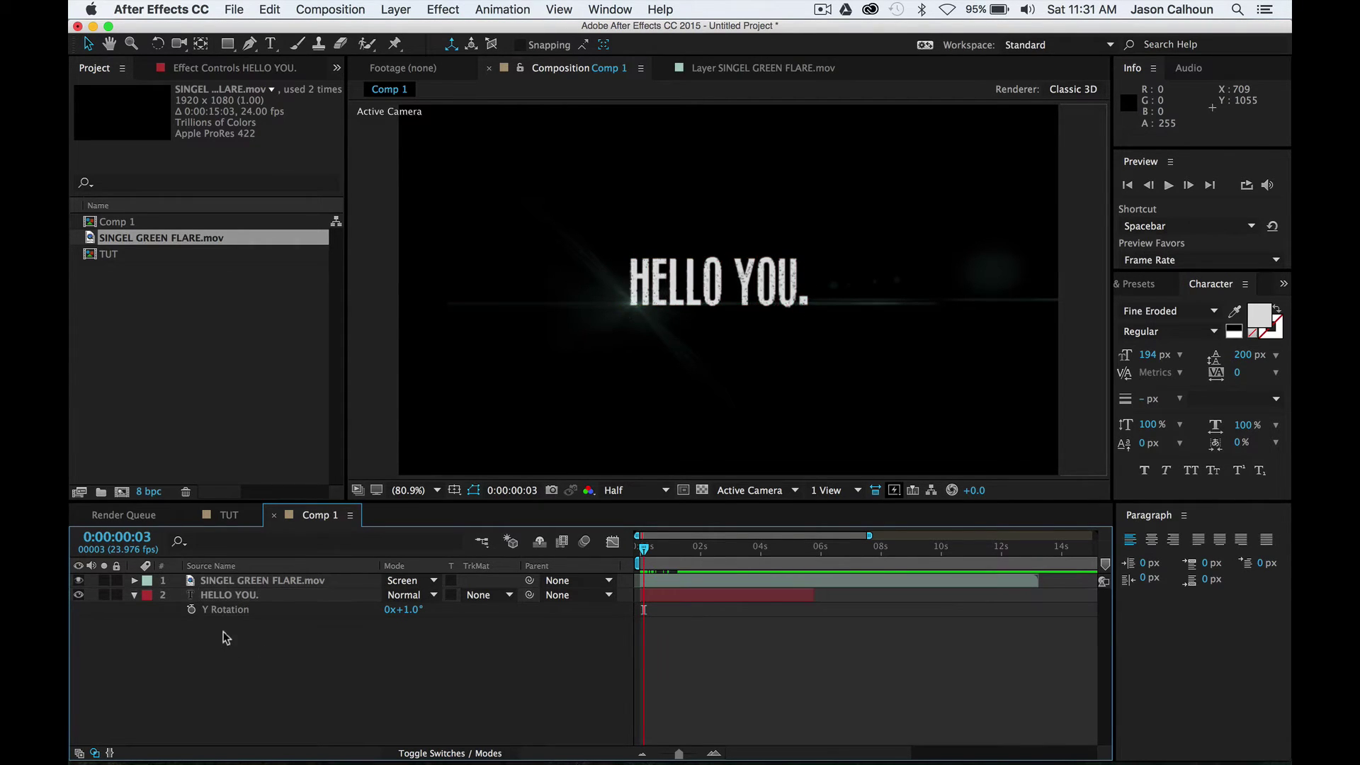
click(135, 596)
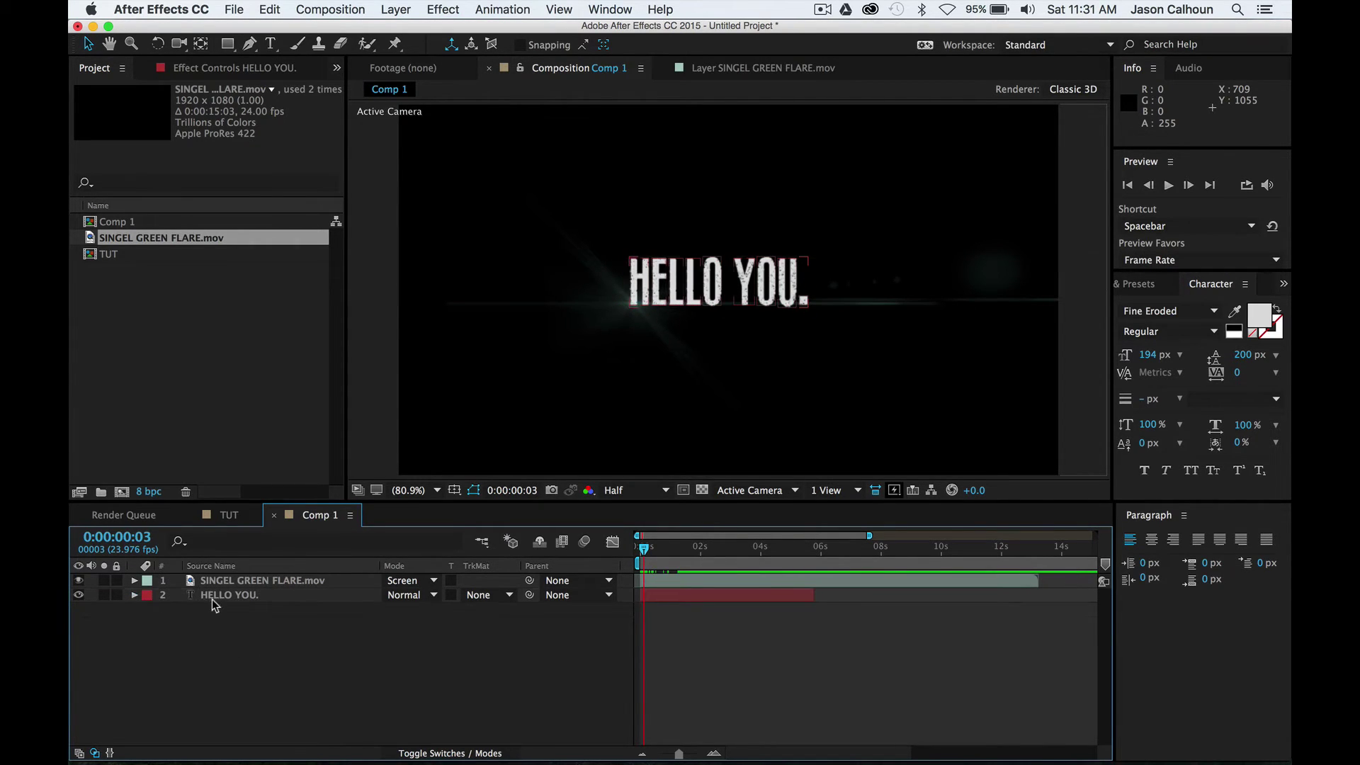
click(212, 598)
click(135, 596)
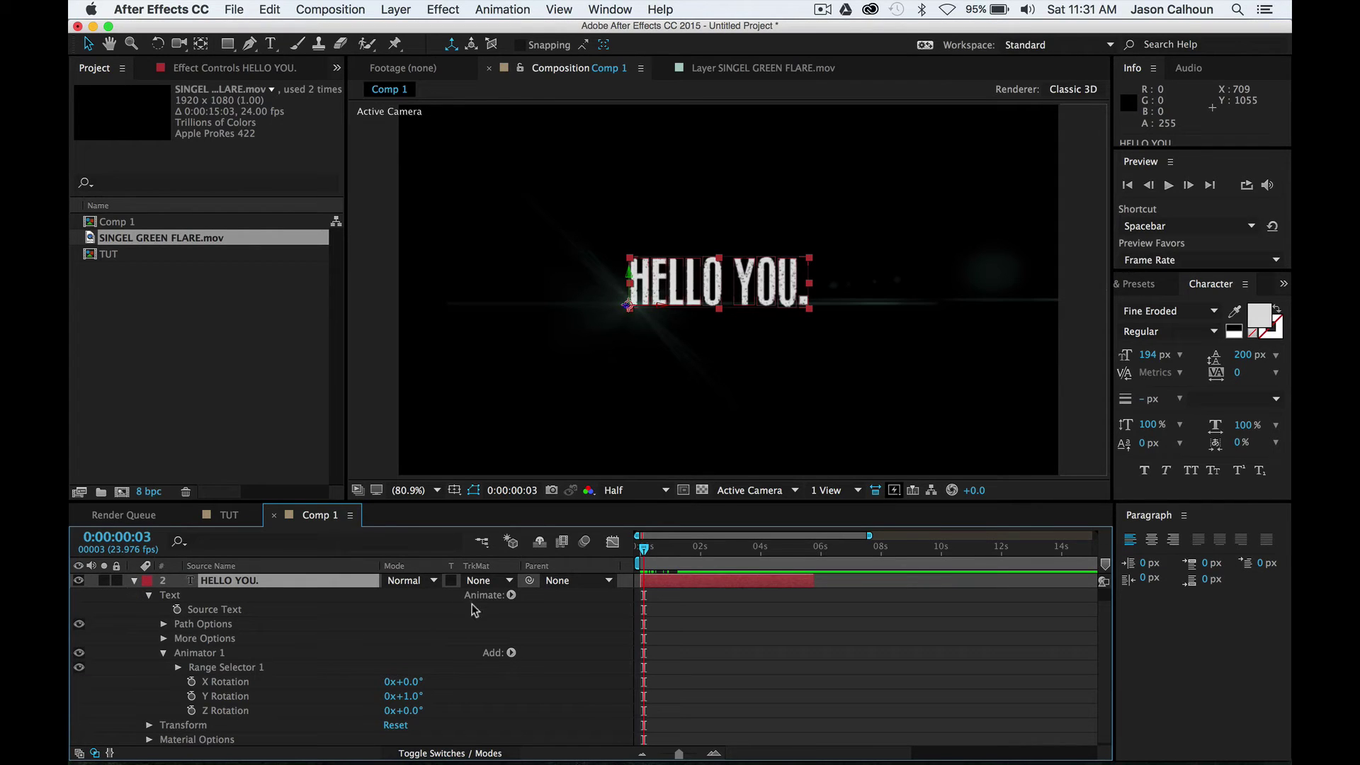
click(205, 653)
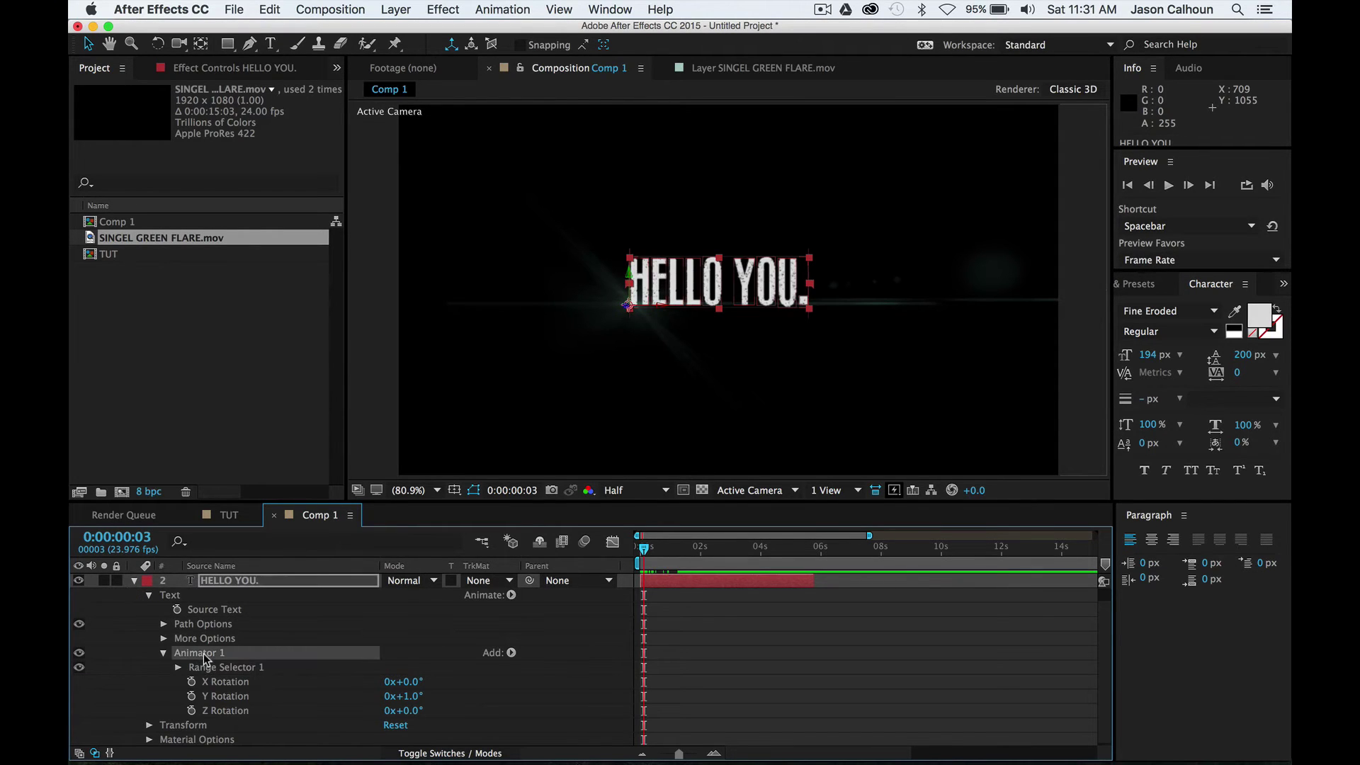
key(Delete)
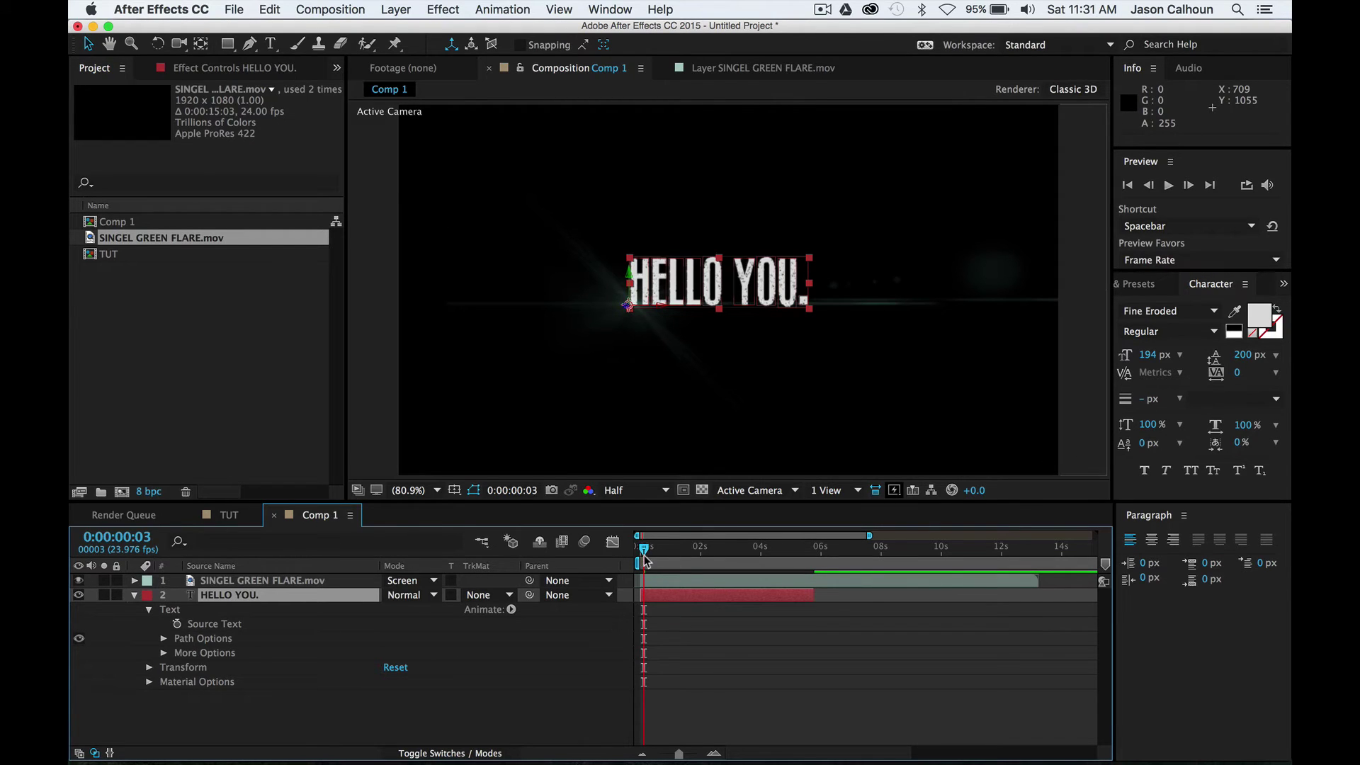
Return to about the start of Comp 1 and reveal the HELLO YOU. layer's Transform properties.
drag(645, 554, 641, 554)
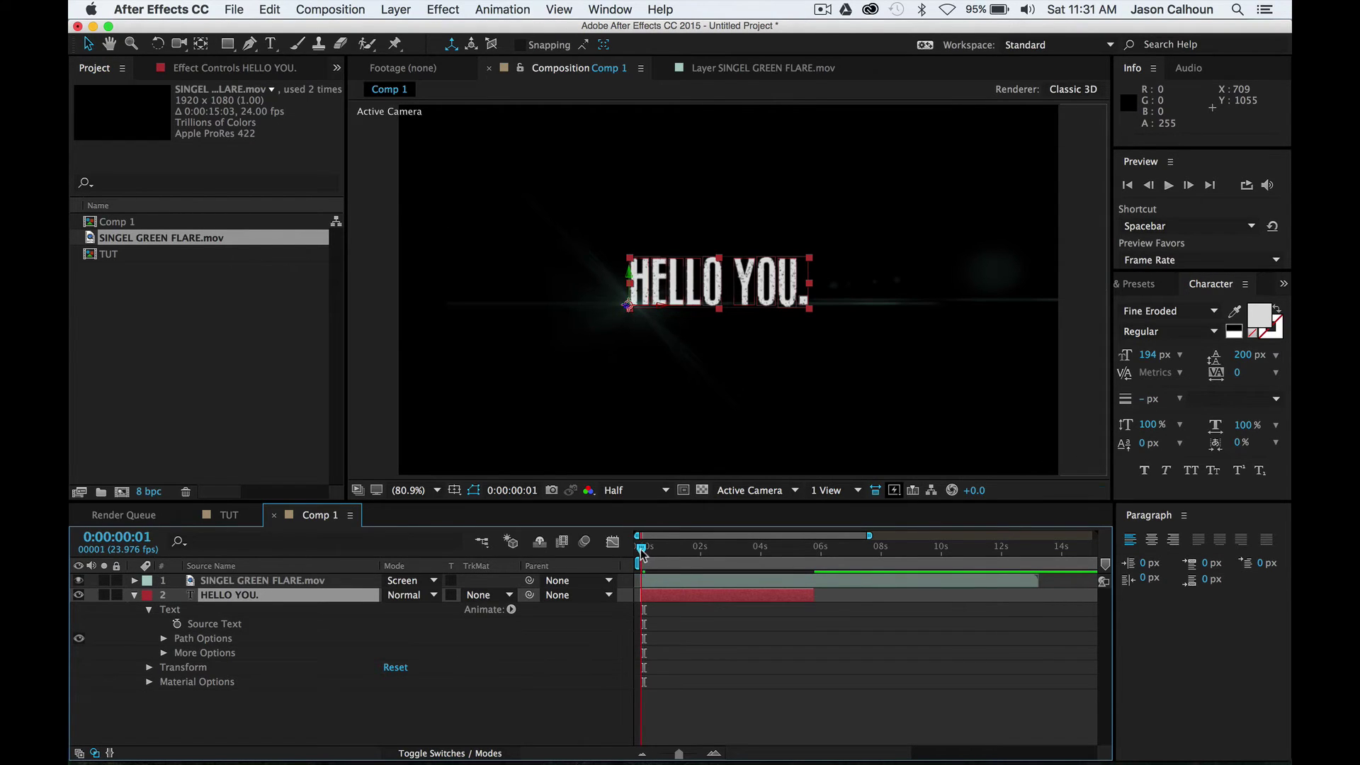
click(149, 610)
click(134, 595)
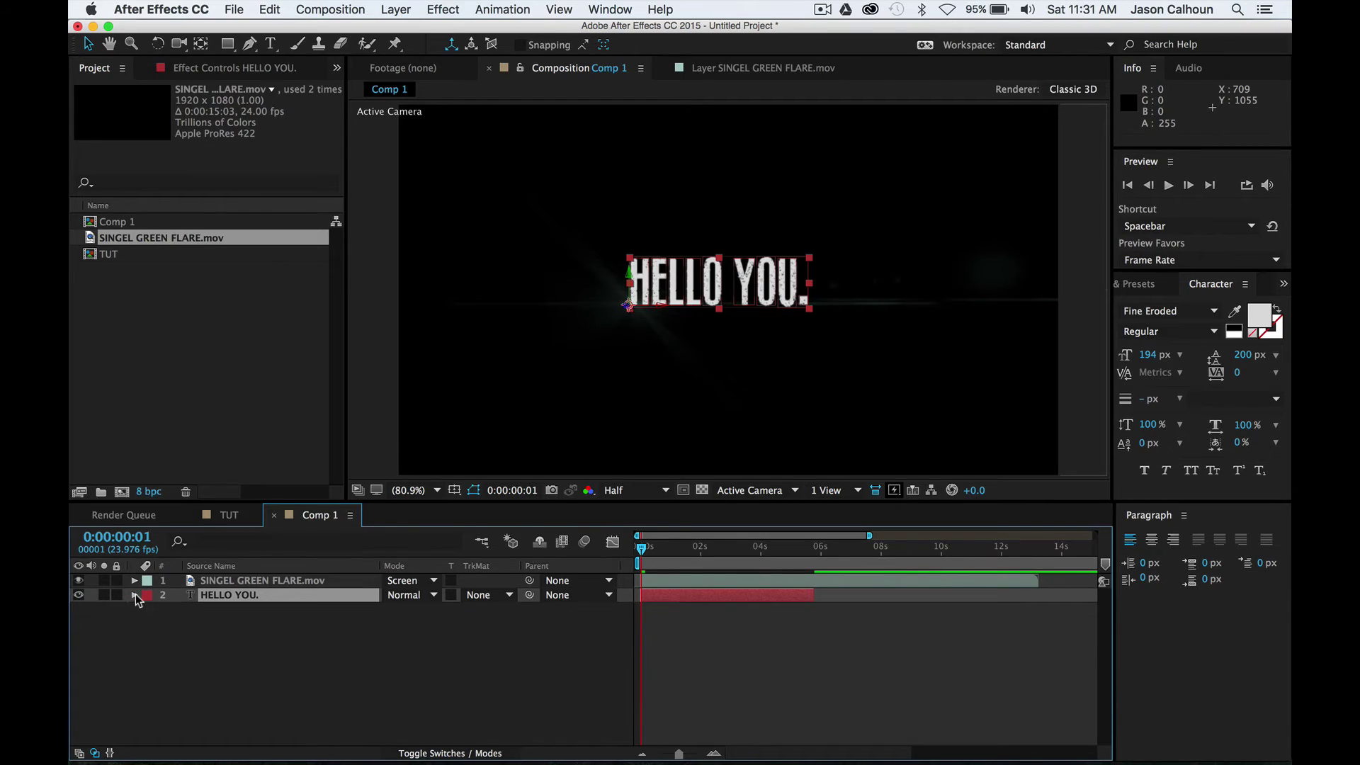
click(135, 595)
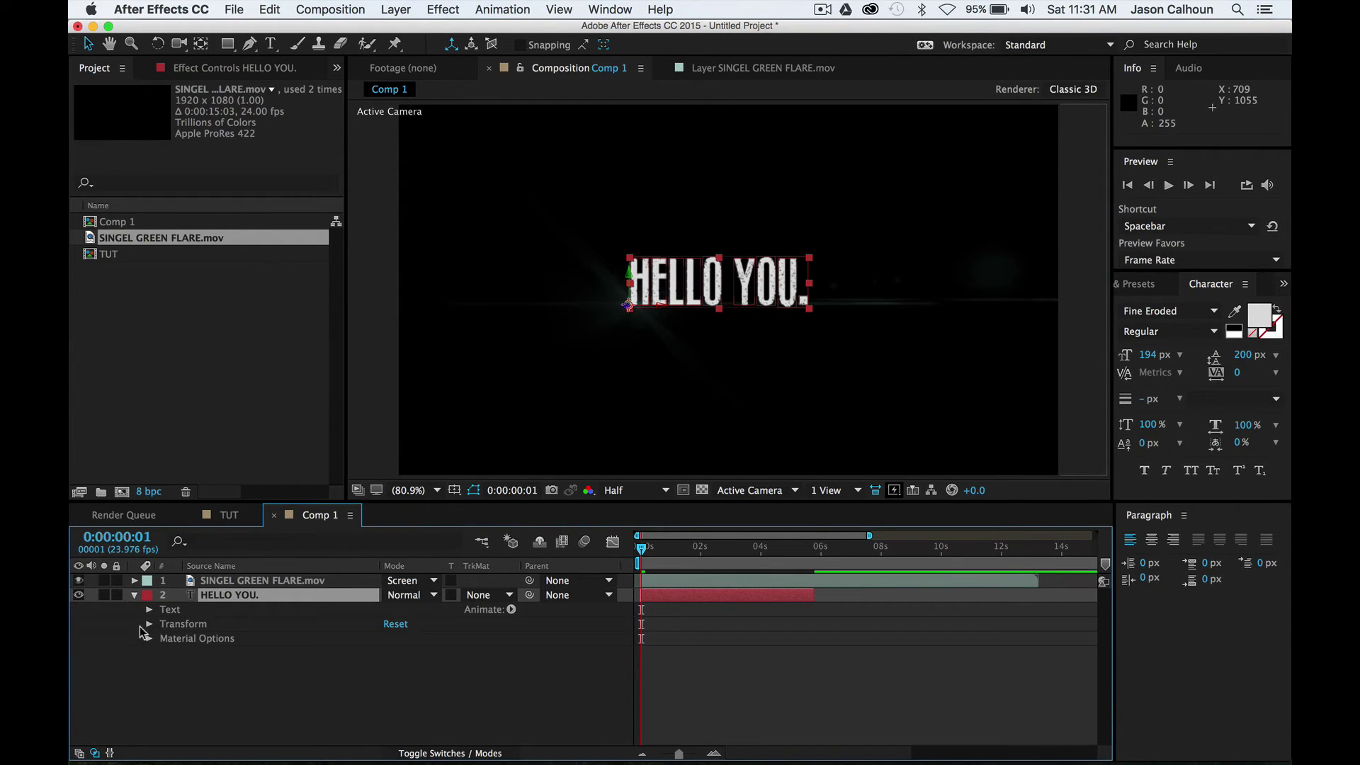
click(150, 625)
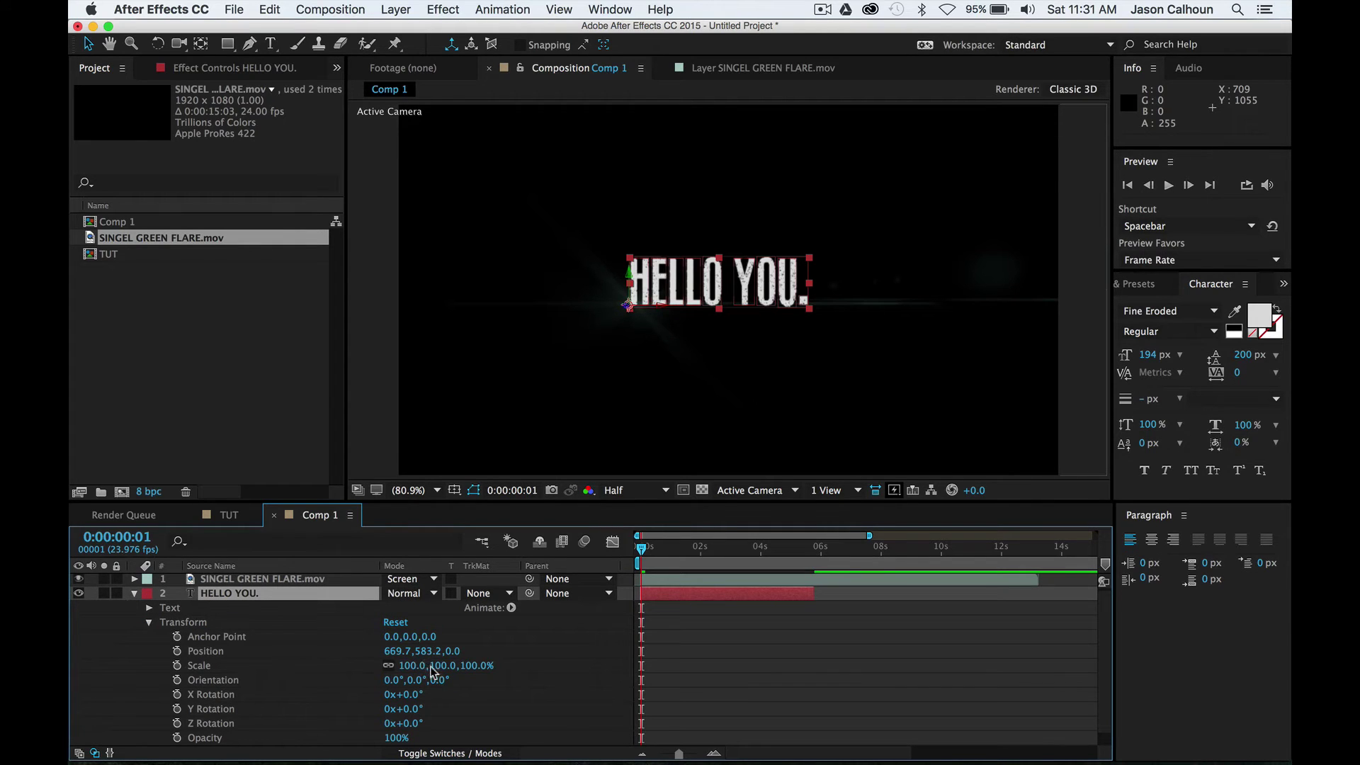
Shift the HELLO YOU. layer's Position to about 595.7, 659.2 and try changing its Z value, undoing the Z change.
drag(411, 650, 360, 651)
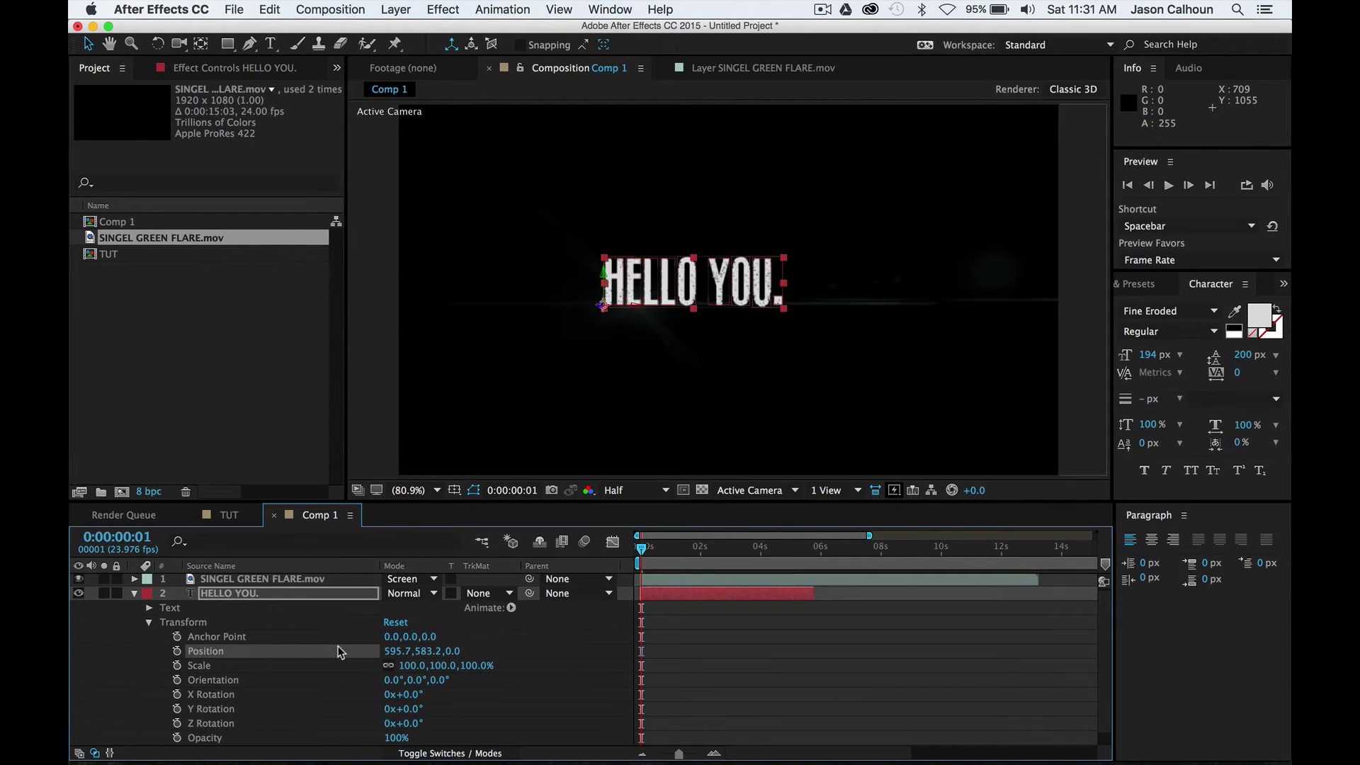
drag(517, 657, 535, 657)
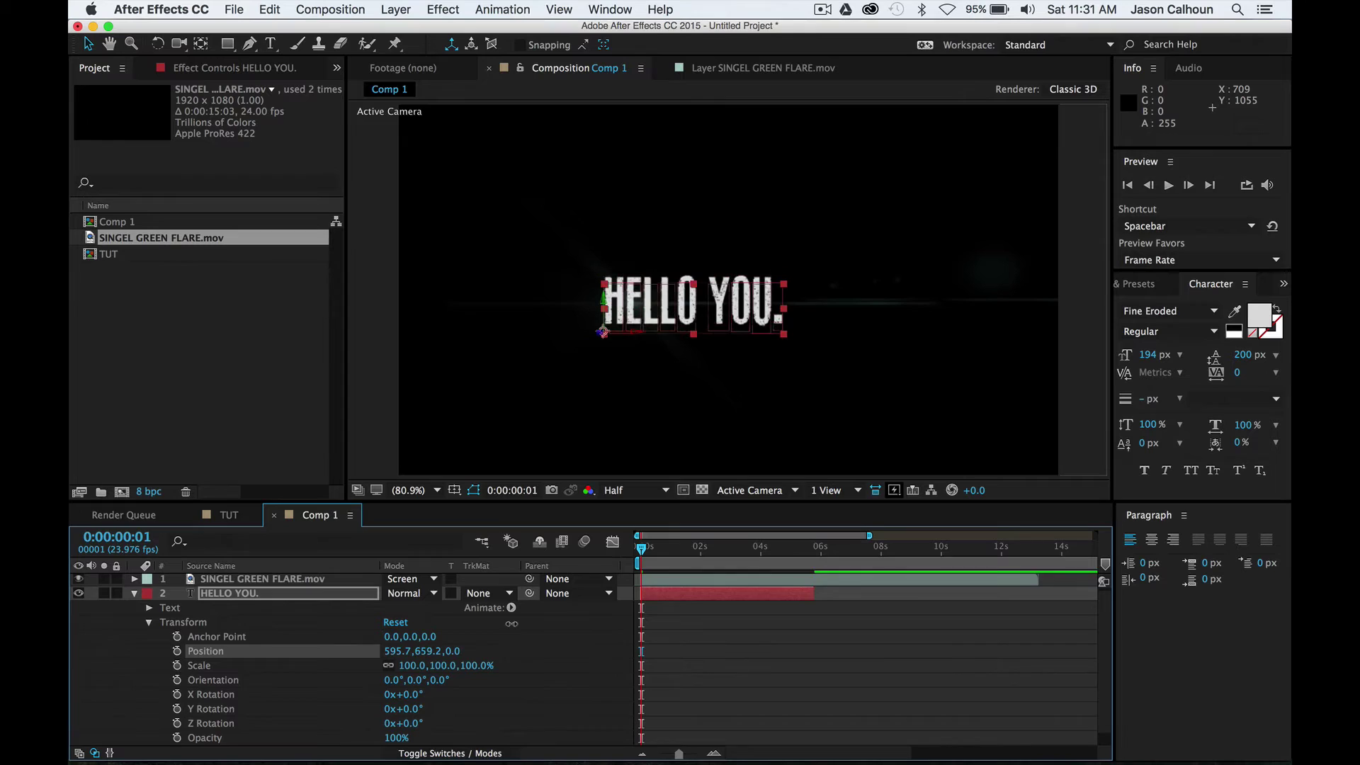
click(443, 650)
drag(452, 651, 439, 652)
key(super+z)
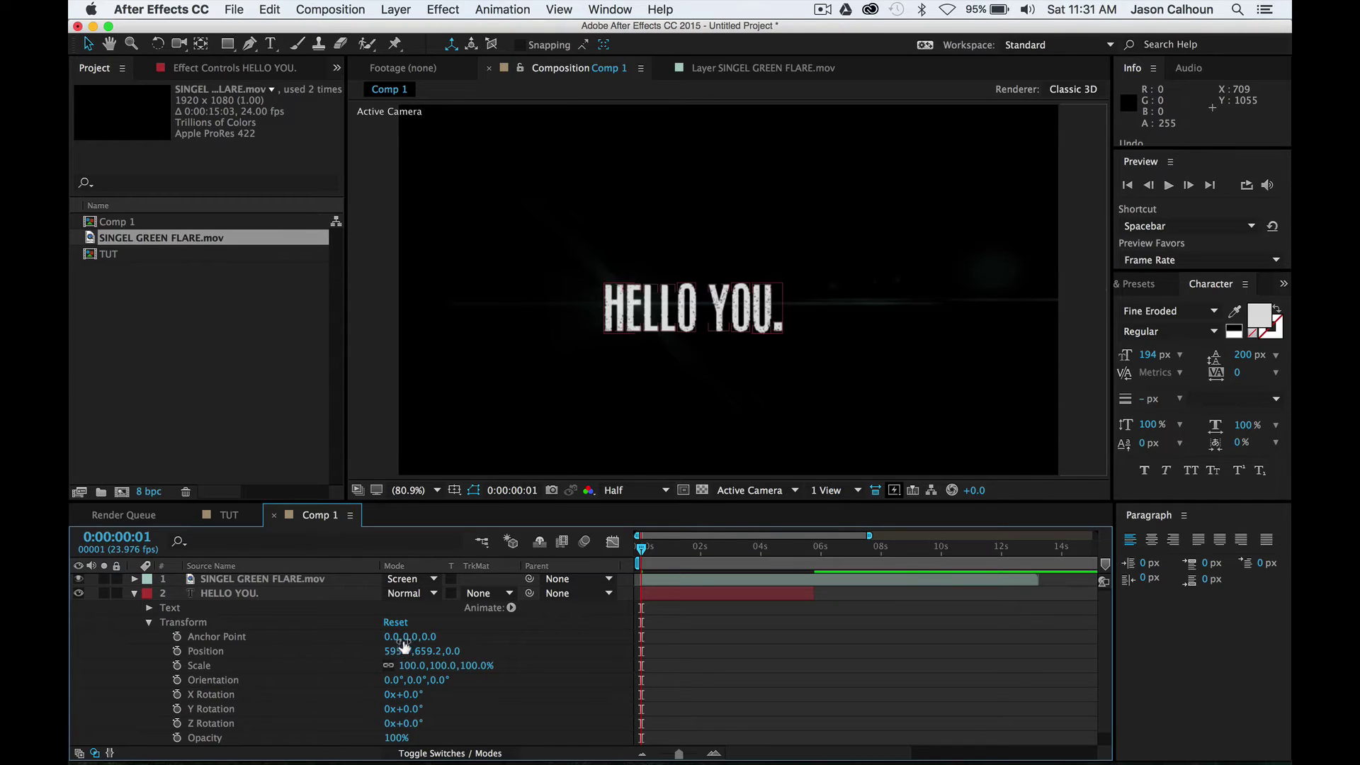
Delete the SINGEL GREEN FLARE.mov layer and move the HELLO YOU. text to about 682.2, 575.2.
click(648, 434)
click(263, 579)
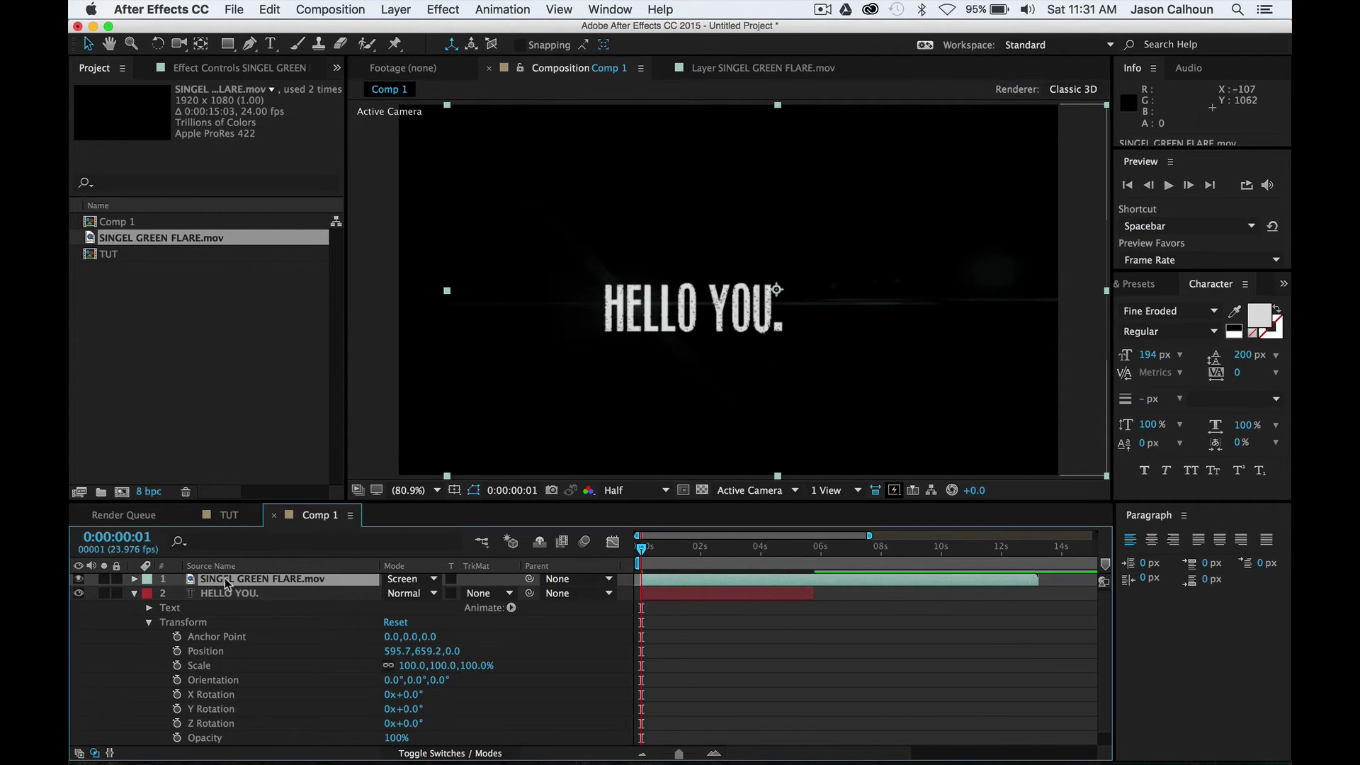
key(Delete)
click(628, 322)
drag(628, 322, 658, 293)
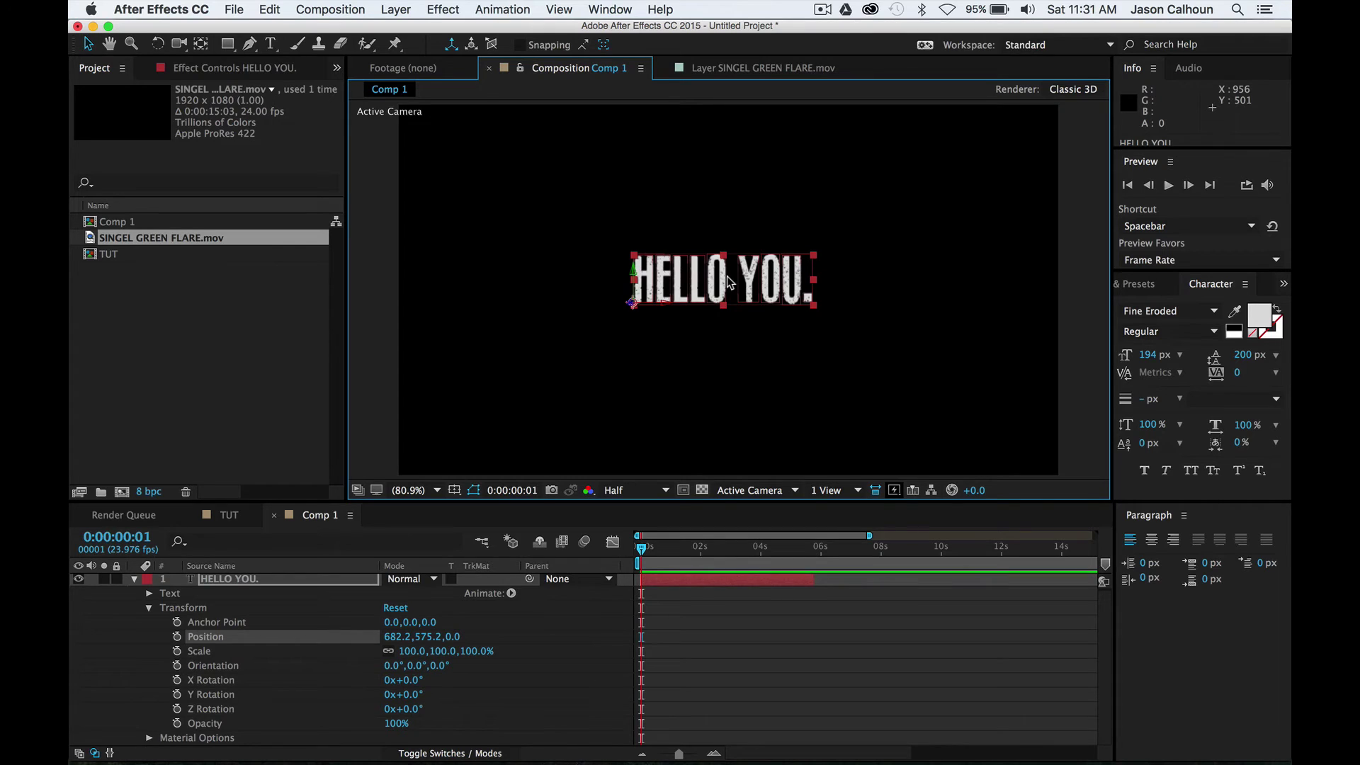
Keyframe the HELLO YOU. layer's Scale at 100% at 0:00:01:11 and 137% at 0:00:00:15.
drag(642, 551, 686, 550)
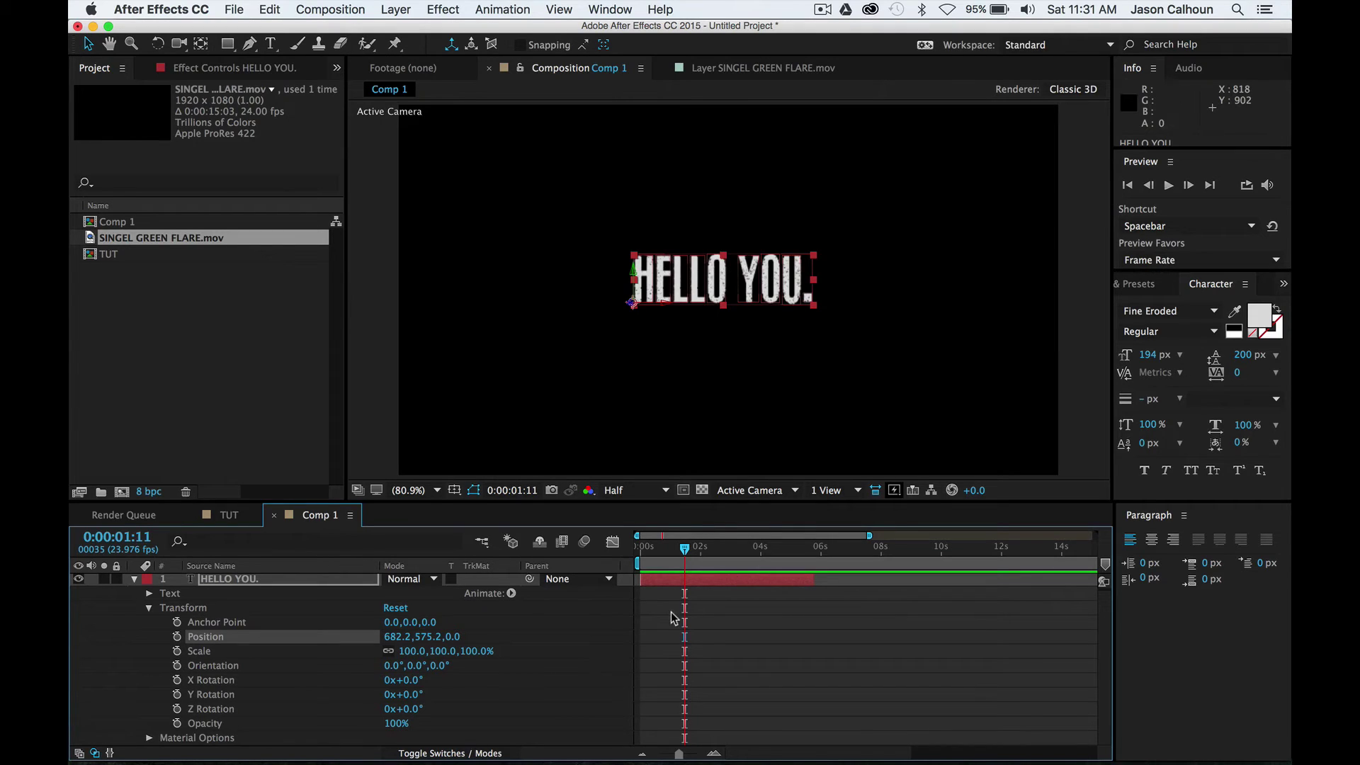
click(176, 651)
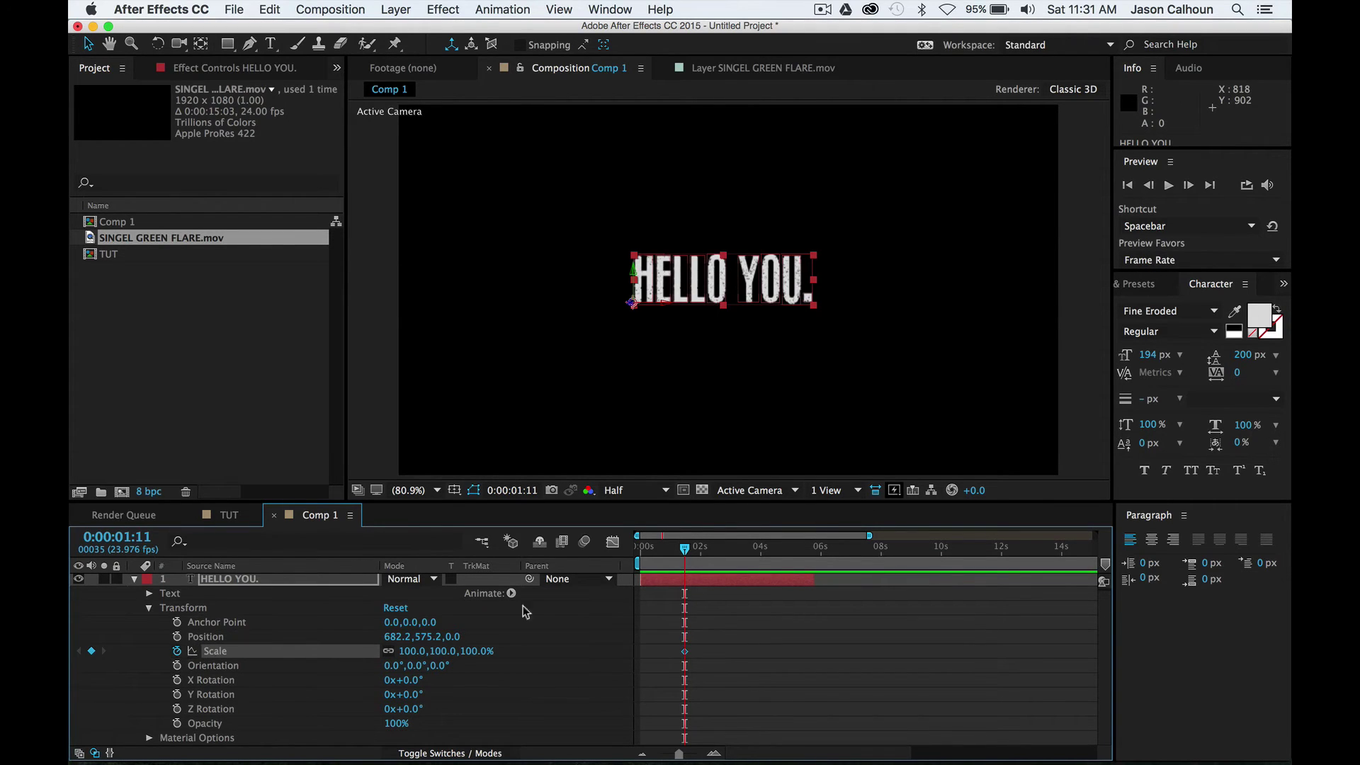
drag(686, 549, 660, 550)
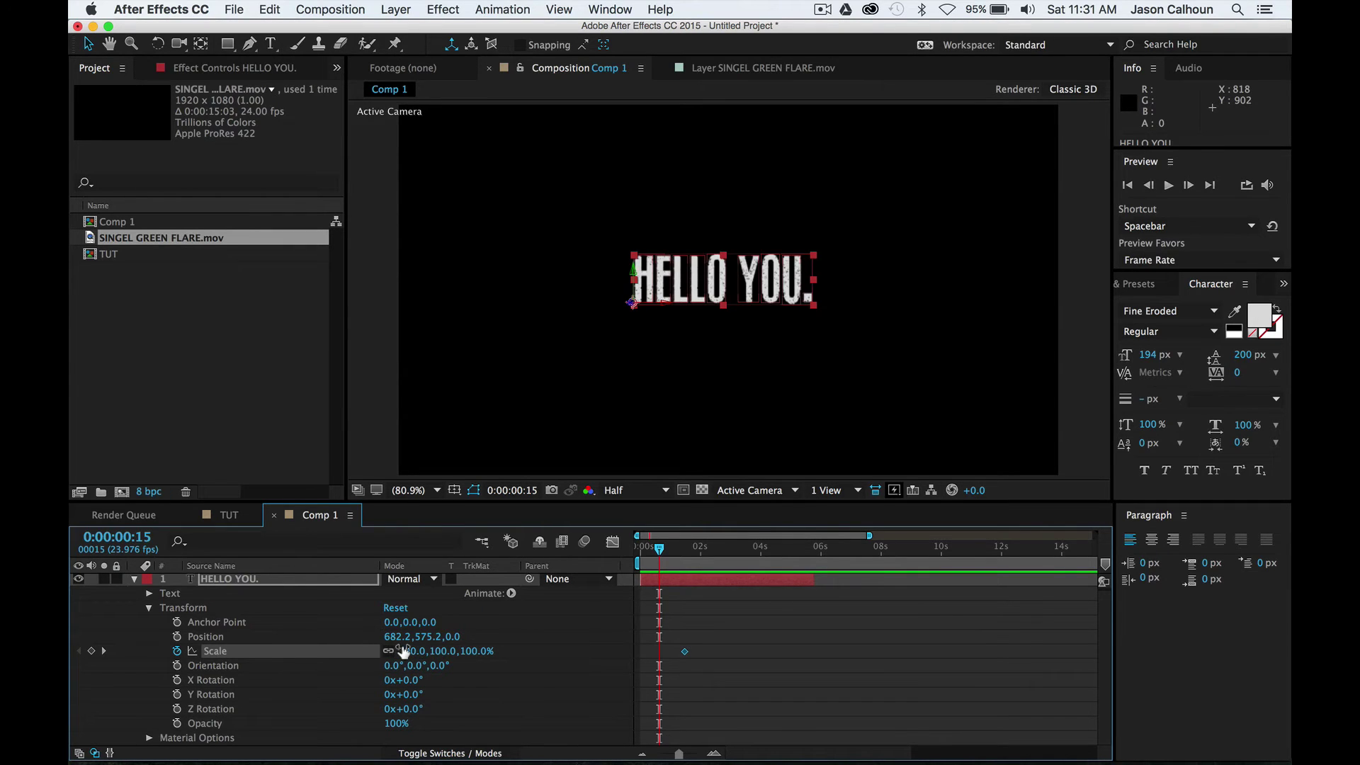
drag(403, 647, 438, 654)
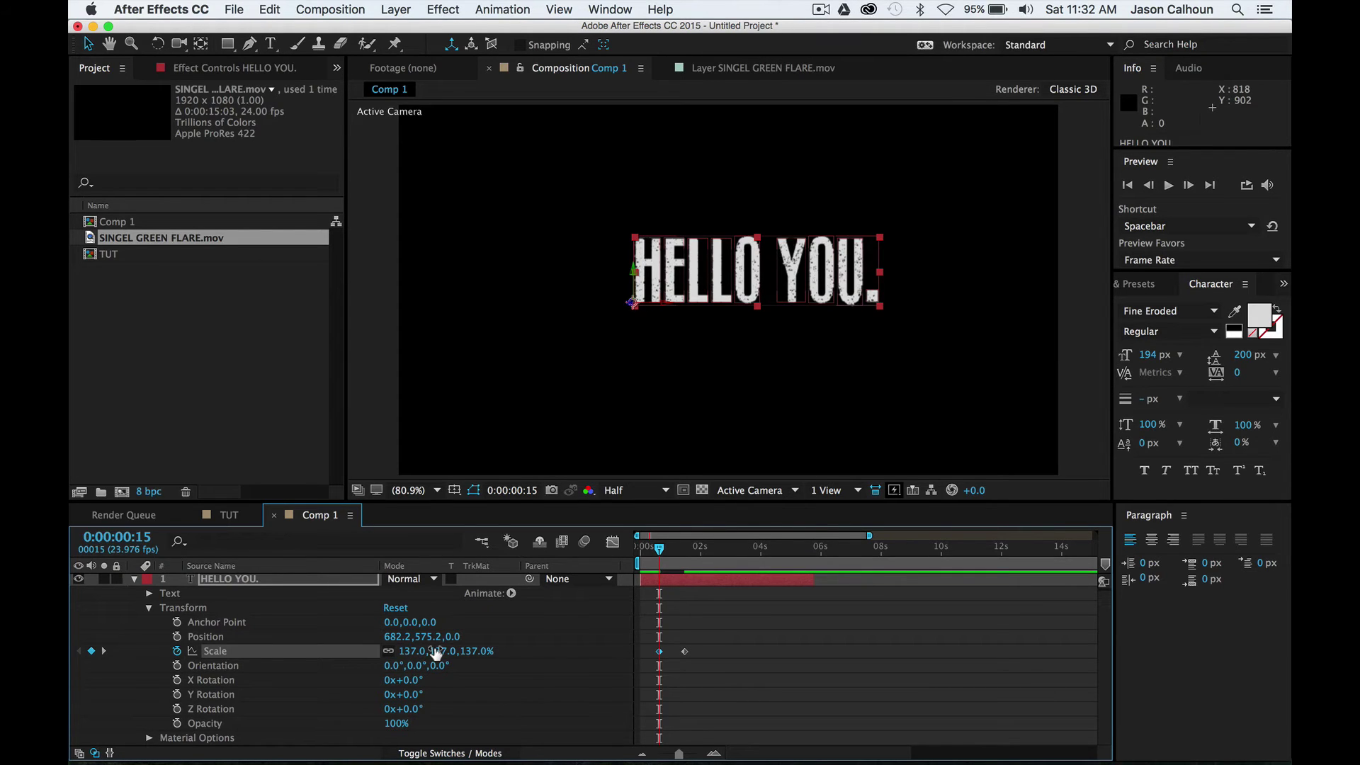
Try enlarging the text's Scale to about 577% and rotating it around its corner anchor point, undoing each change.
drag(406, 652, 602, 644)
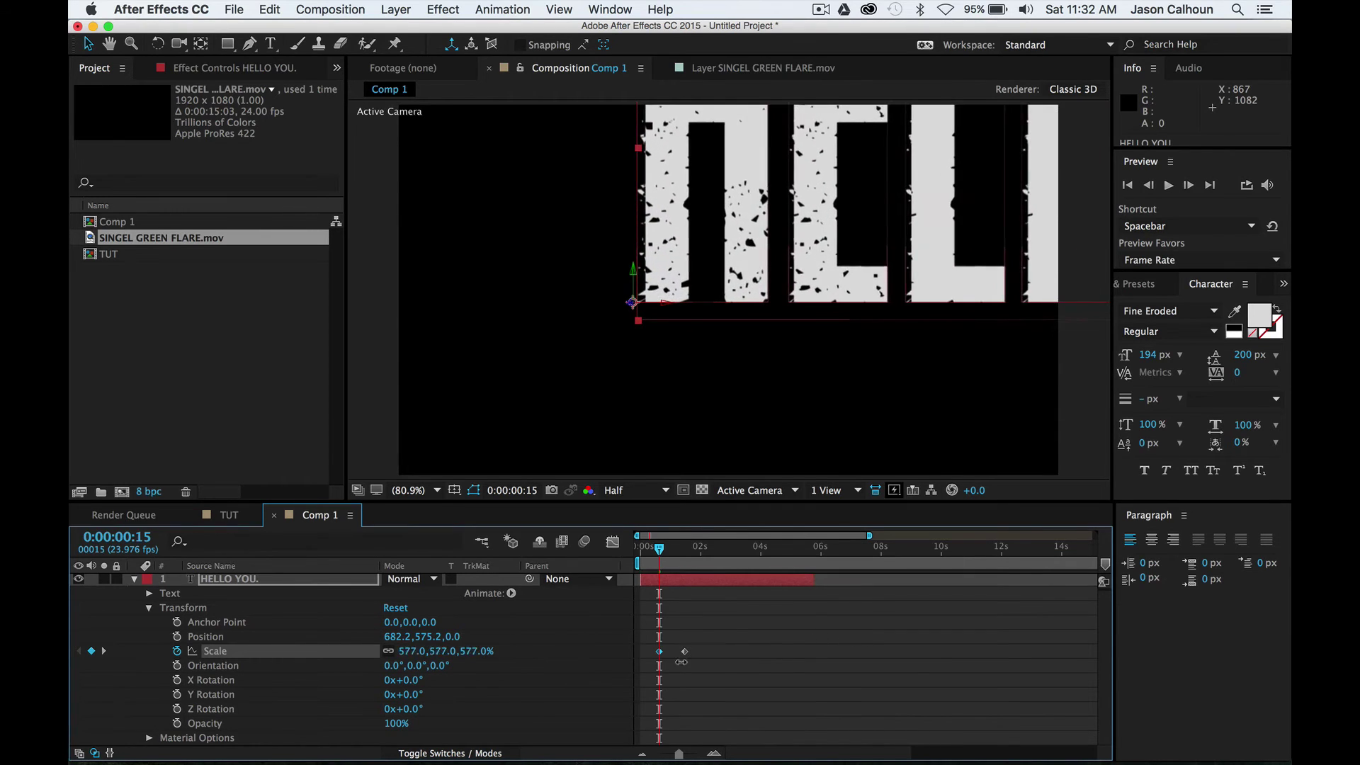
key(super+z)
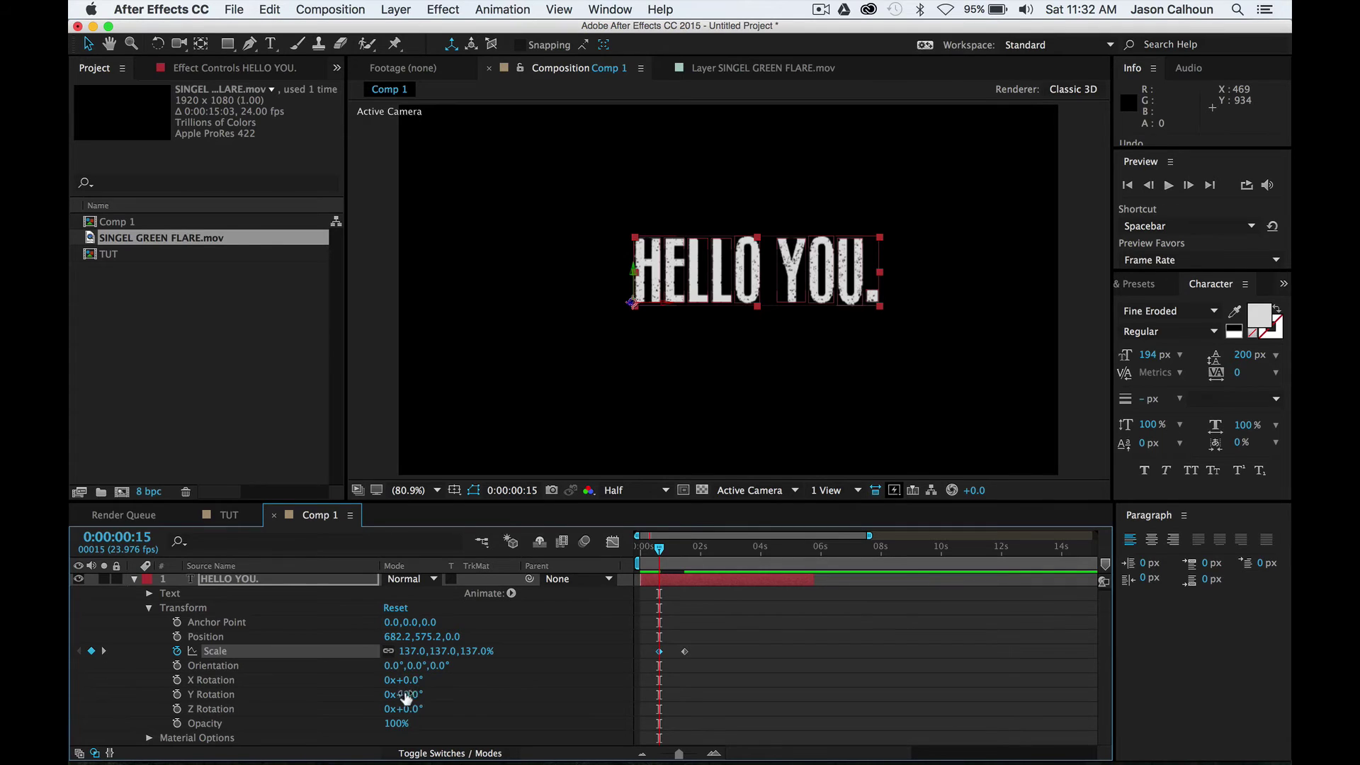
drag(412, 680, 456, 686)
key(super+z)
key(super+z)
mouse_move(414, 709)
mouse_down()
mouse_move(369, 708)
mouse_move(409, 707)
mouse_up()
key(super+z)
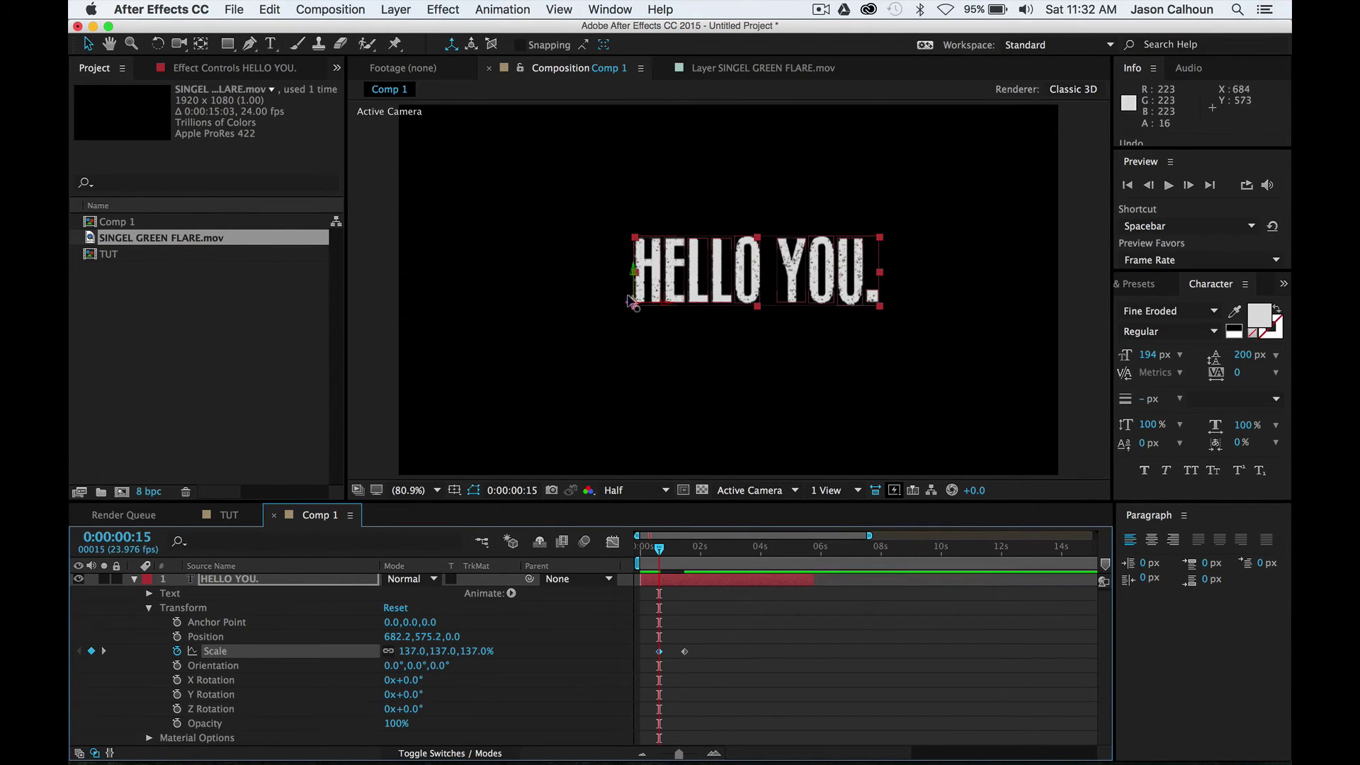
Move the HELLO YOU. layer's anchor point to the centre of the text with the Pan Behind tool.
click(201, 44)
drag(632, 302, 757, 277)
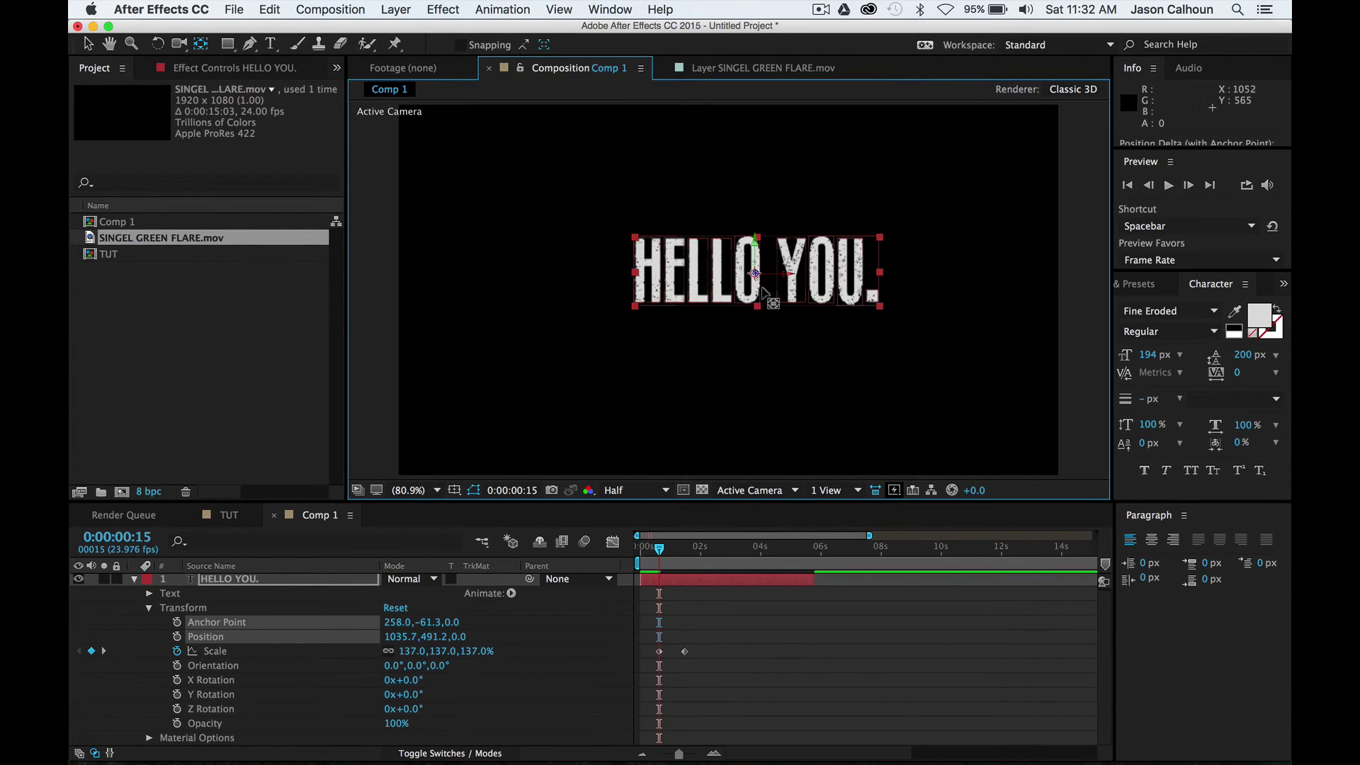
key(v)
Try rotating the HELLO YOU. text around its centred anchor point and undo the rotations.
drag(409, 681, 440, 706)
key(super+z)
key(super+z)
key(super+z)
key(super+z)
key(super+z)
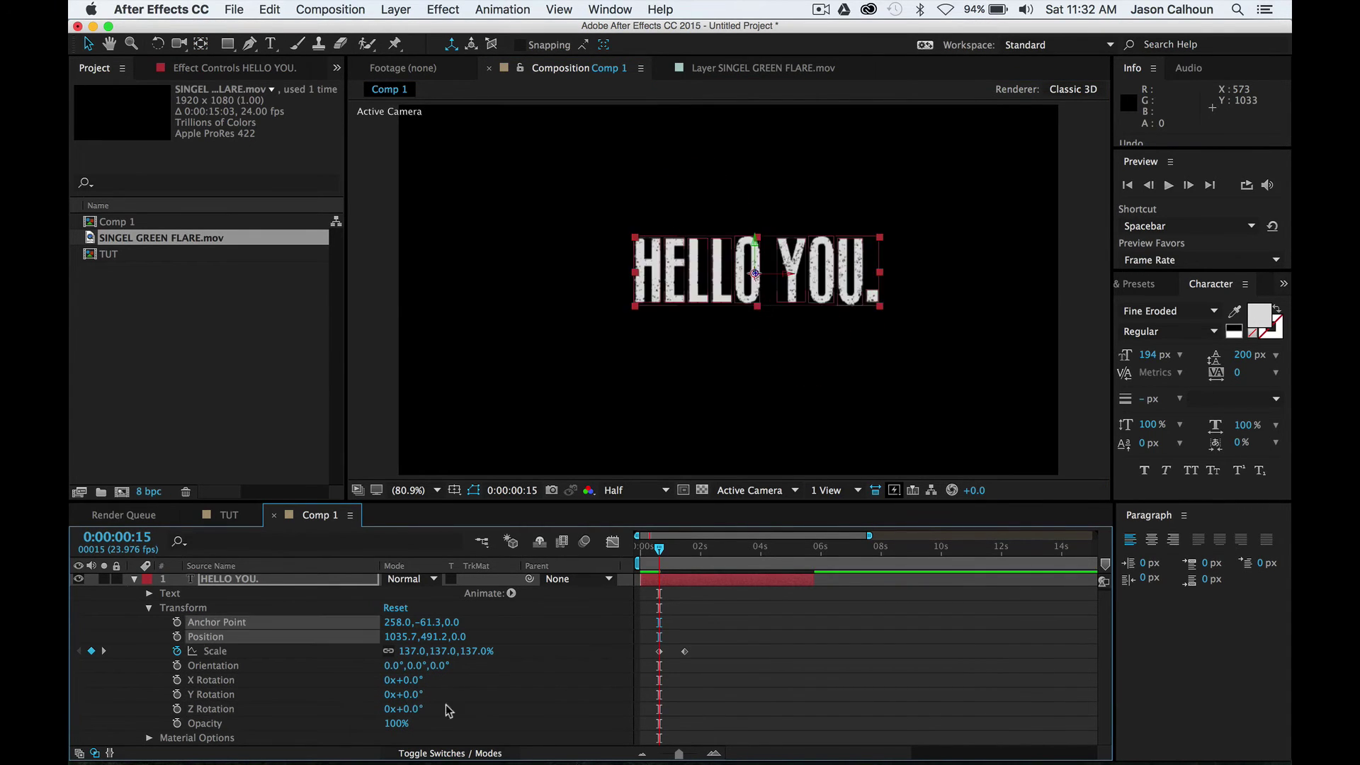
Set the Scale keyframe at 0:00:00:15 to 1061% and preview the text shrinking into place.
drag(404, 649, 1155, 611)
key(space)
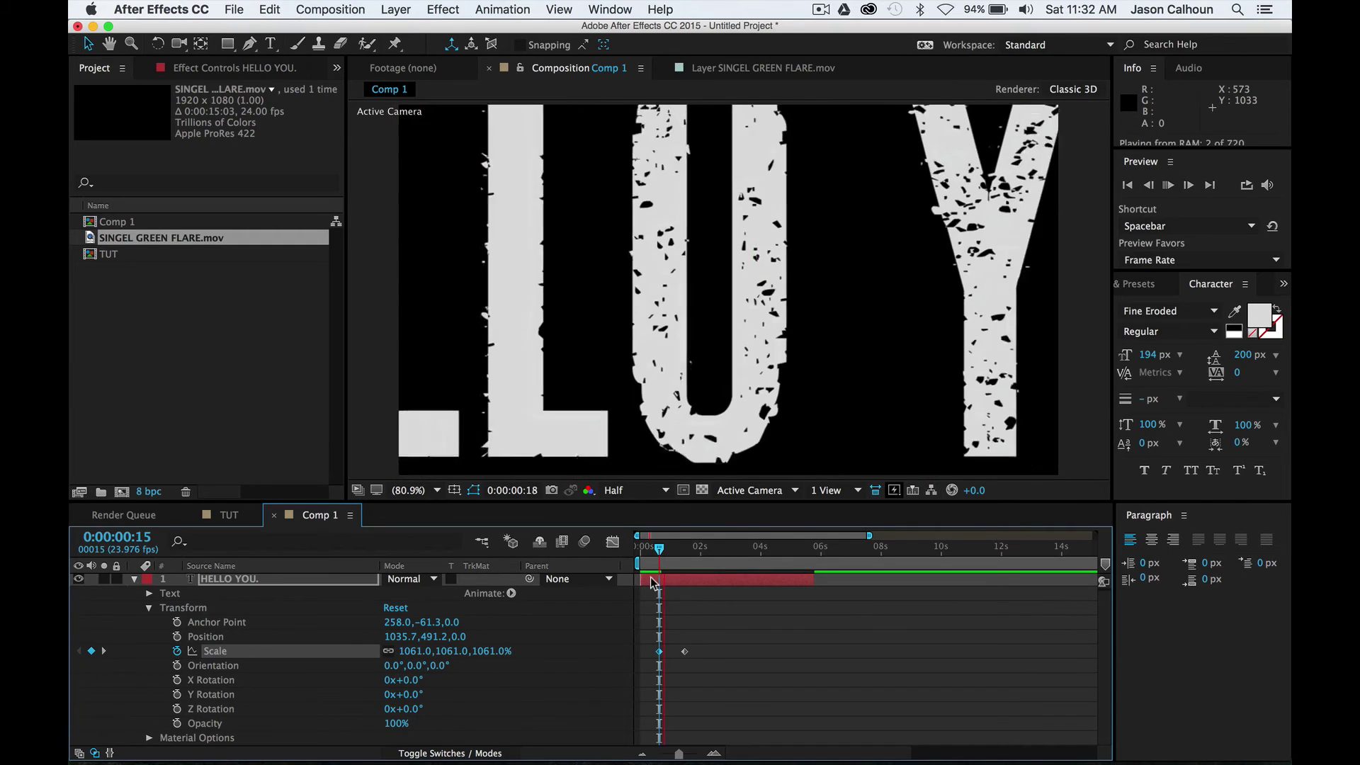
key(space)
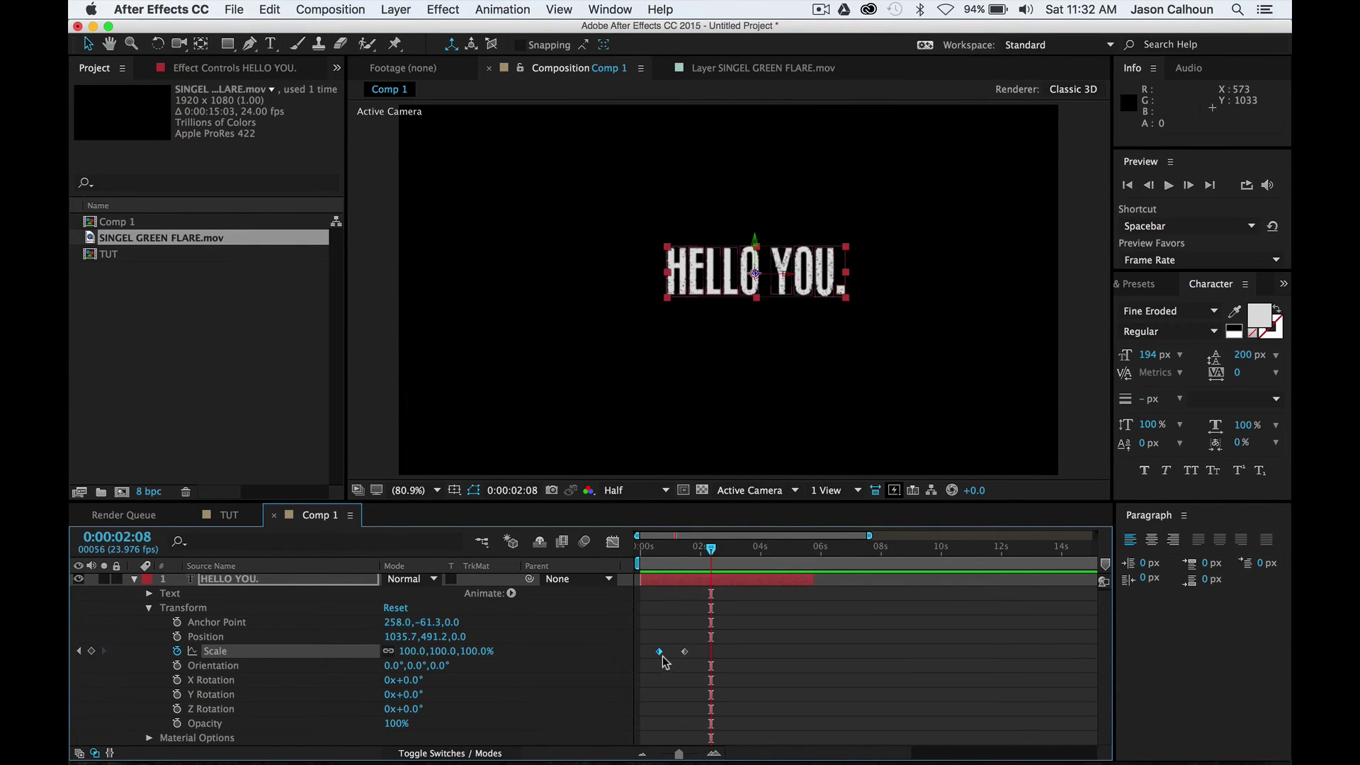
Shift the second Scale keyframe slightly earlier and apply Easy Ease Out to the 1061% keyframe.
drag(684, 651, 680, 652)
click(660, 652)
right_click(661, 652)
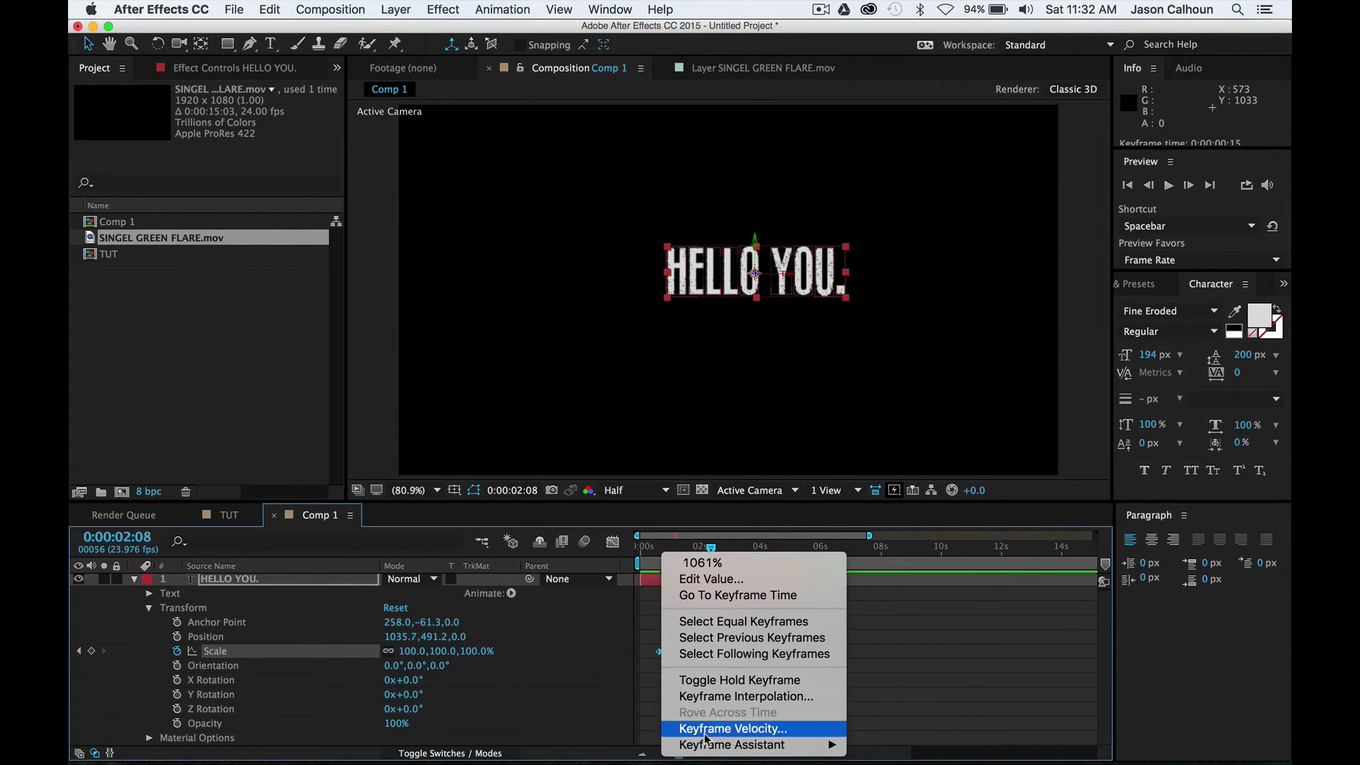
mouse_move(717, 751)
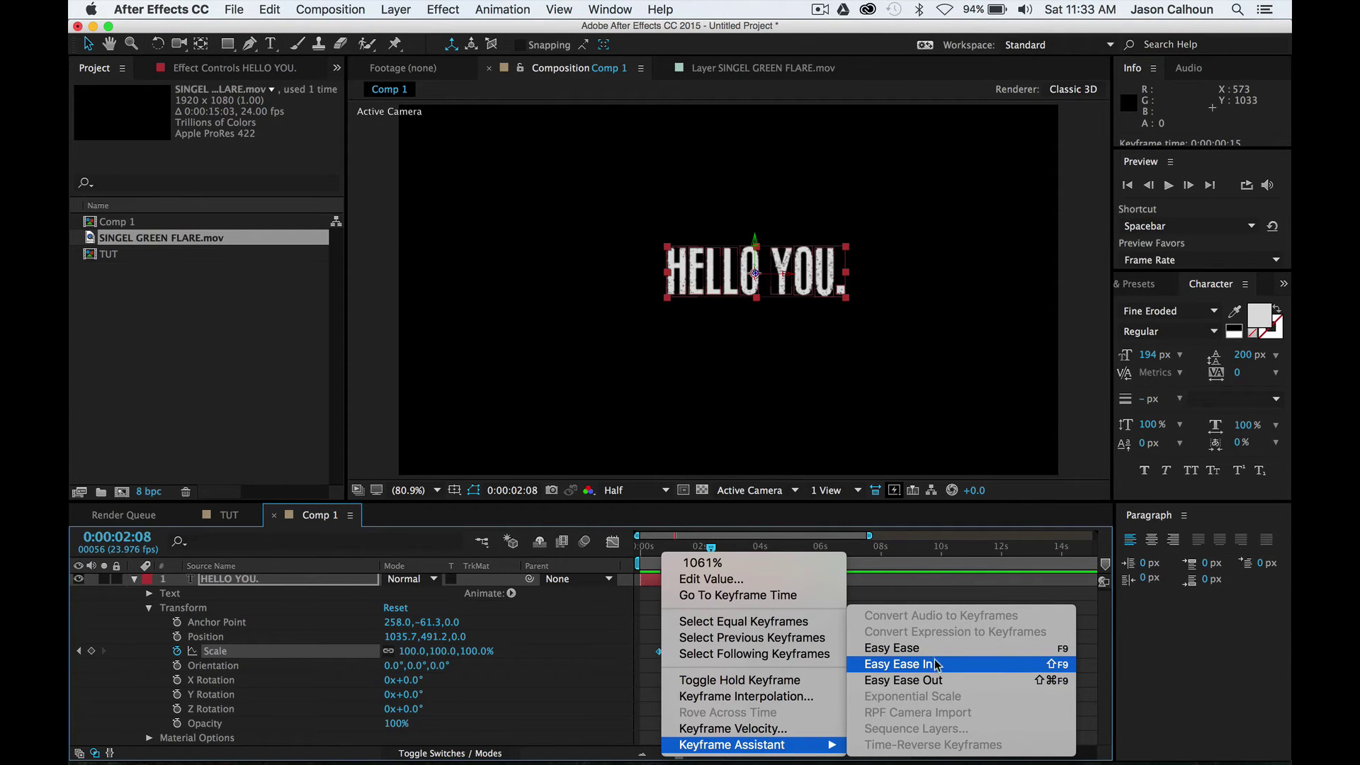
click(936, 680)
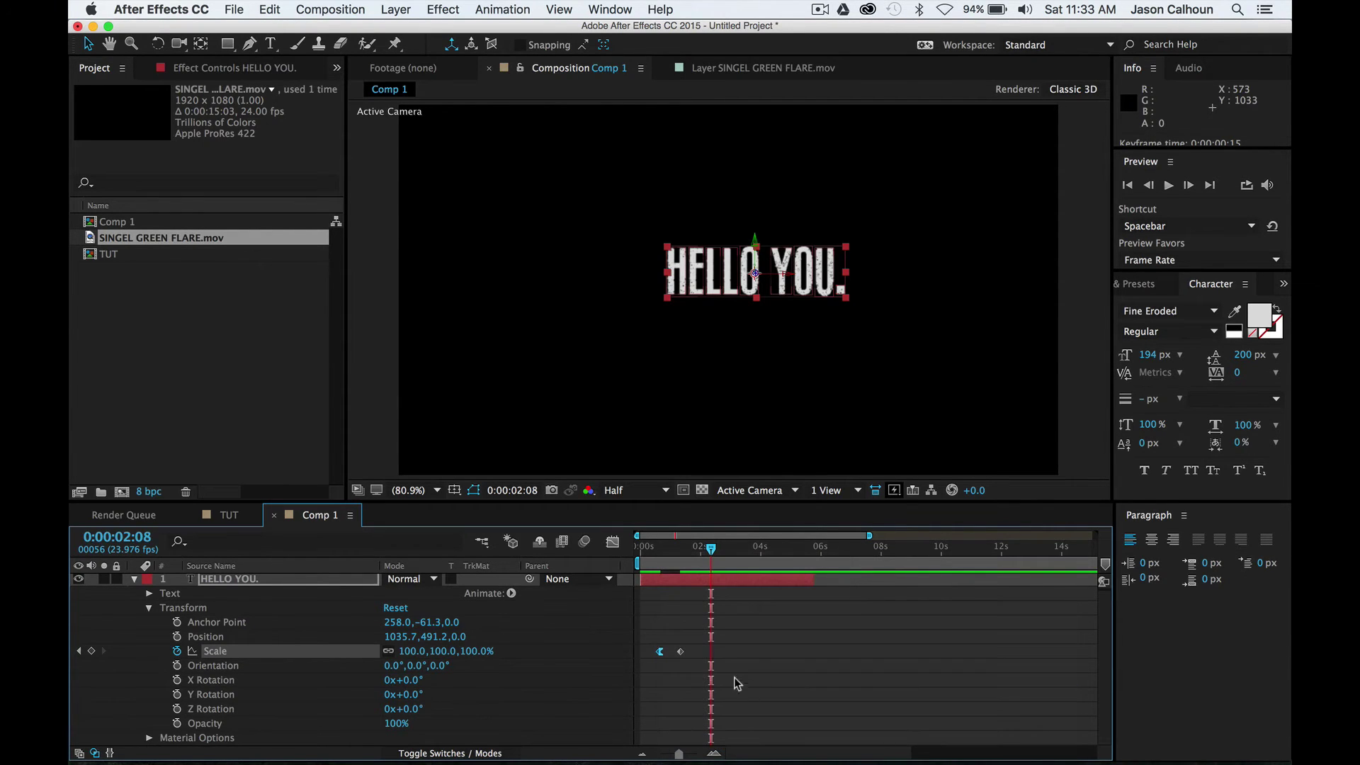
Preview the eased scale animation and step frame by frame around the first Scale keyframe at 0:00:00:15.
click(664, 564)
key(space)
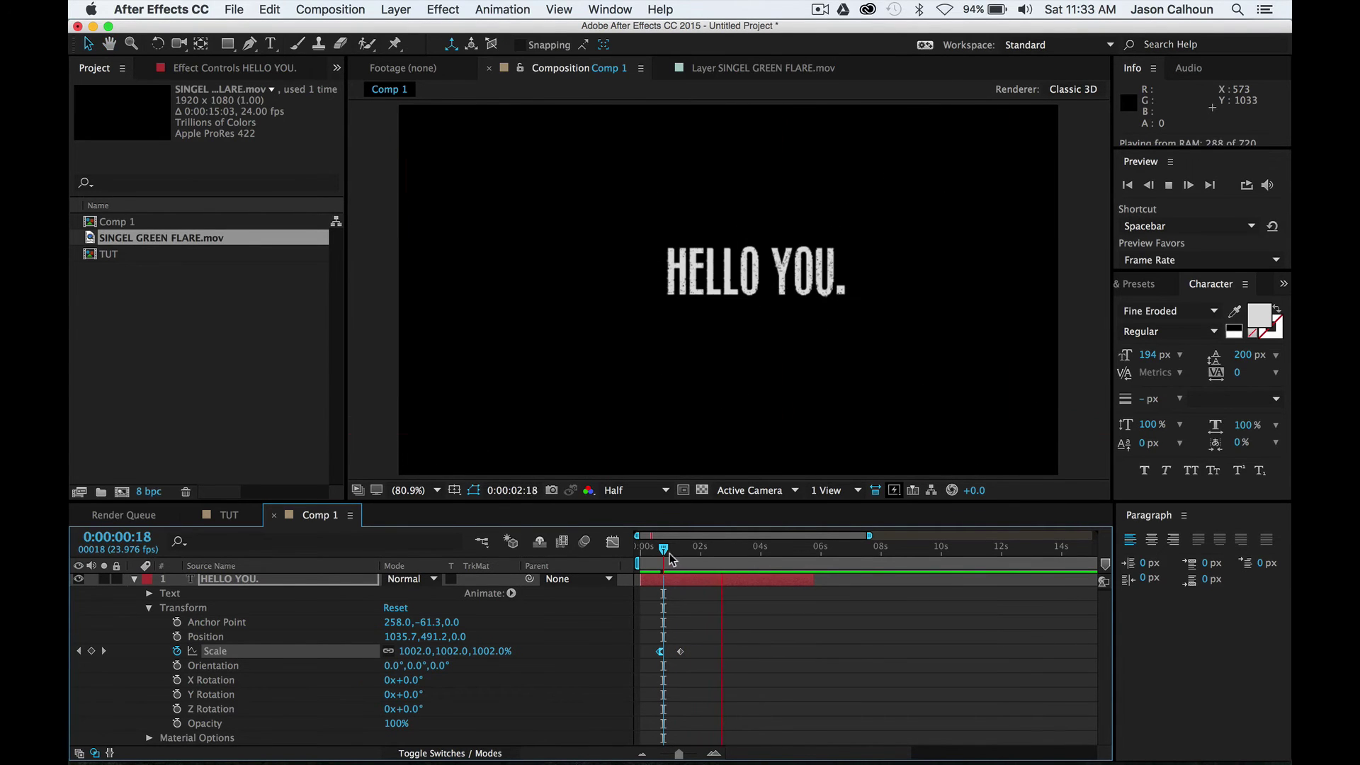
click(674, 560)
mouse_move(675, 559)
mouse_down()
mouse_move(689, 552)
mouse_move(662, 550)
mouse_up()
key(Page_Up)
key(Page_Up)
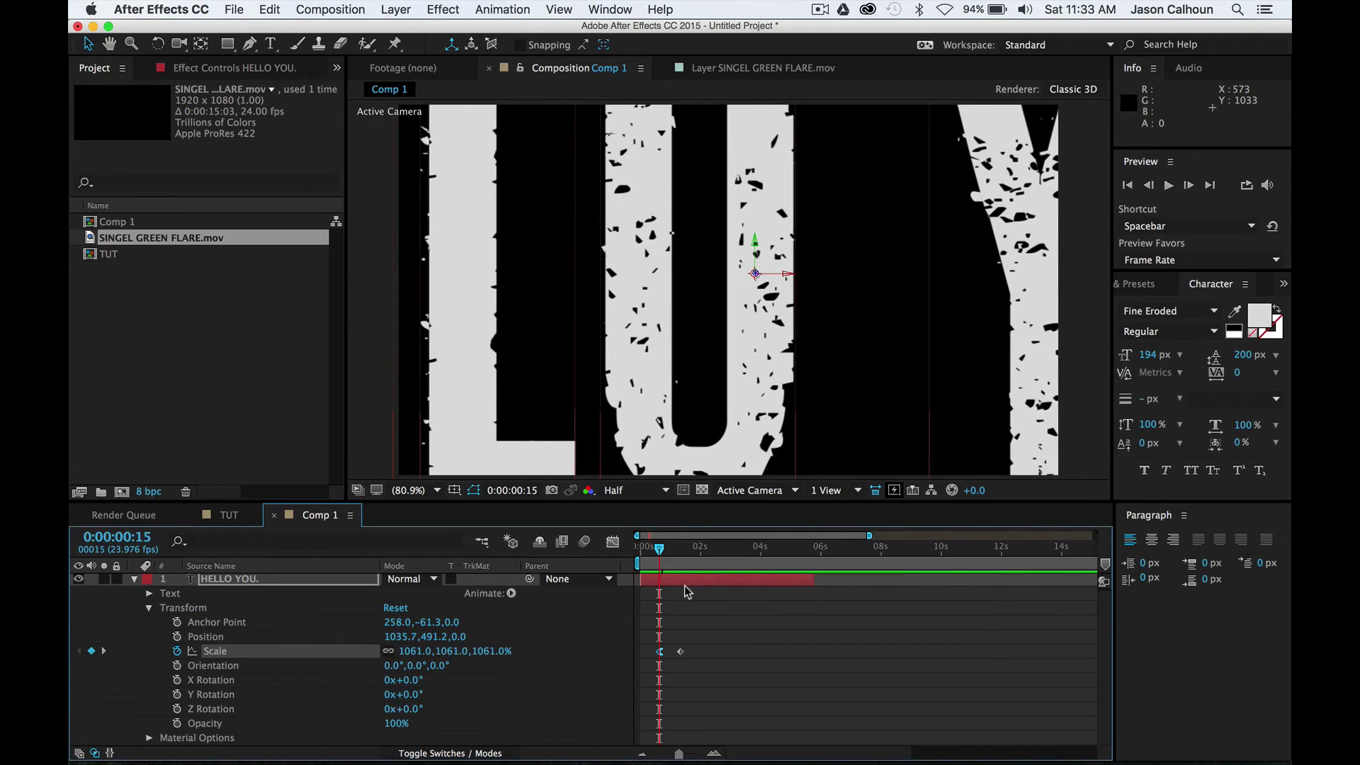
key(Page_Down)
key(Page_Up)
key(Page_Up)
key(Page_Up)
key(Page_Down)
key(Page_Down)
key(Page_Down)
key(Page_Down)
key(Page_Down)
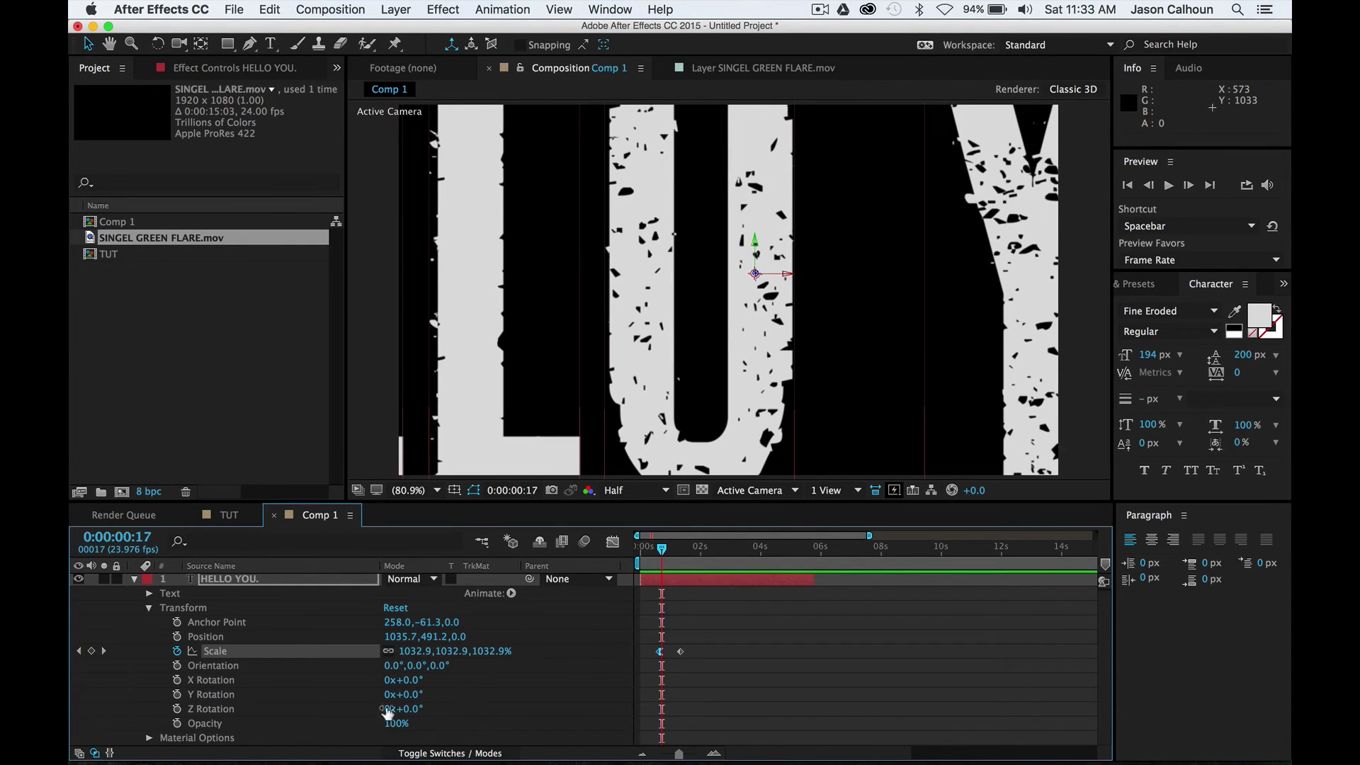
Keyframe the text's Opacity at 100% at 0:00:00:17 and 1% at 0:00:00:14, and preview the fade-in.
click(177, 724)
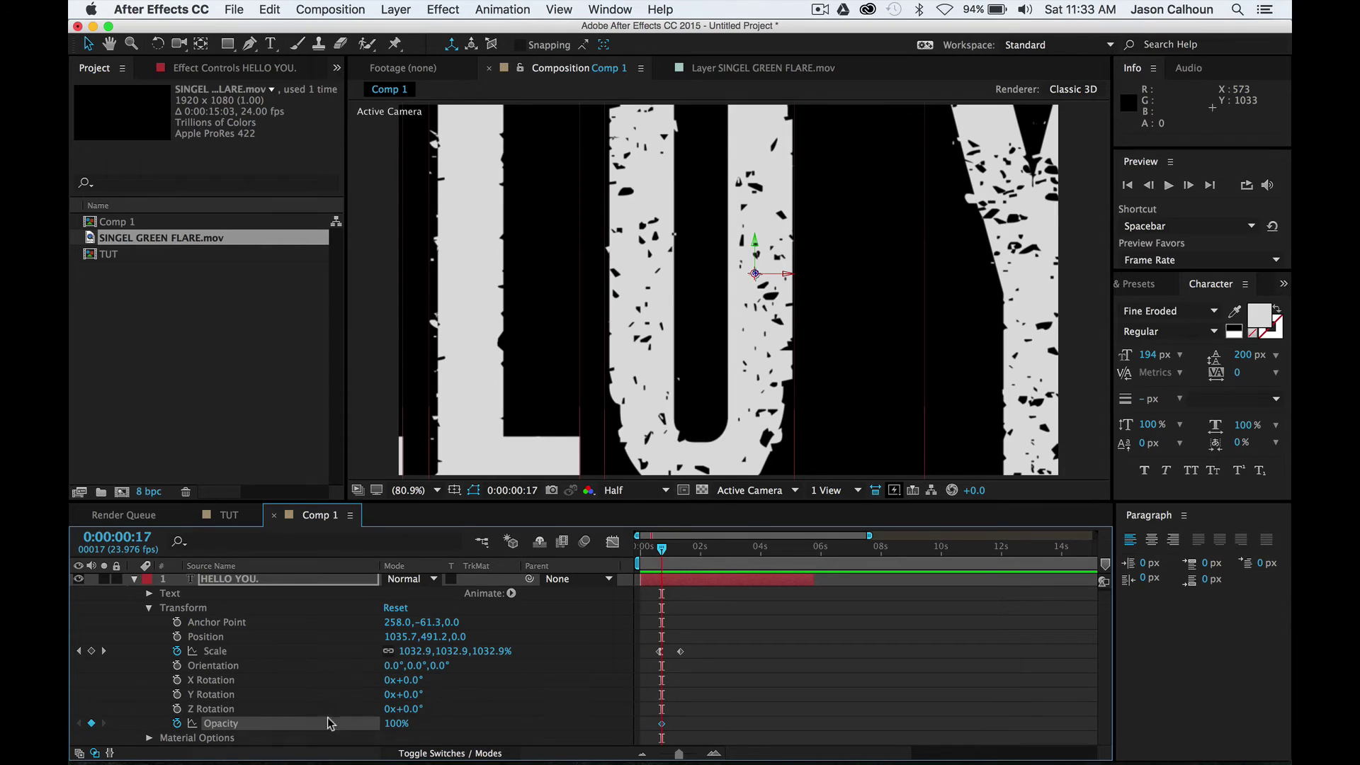
key(Page_Up)
key(Page_Up)
key(Page_Up)
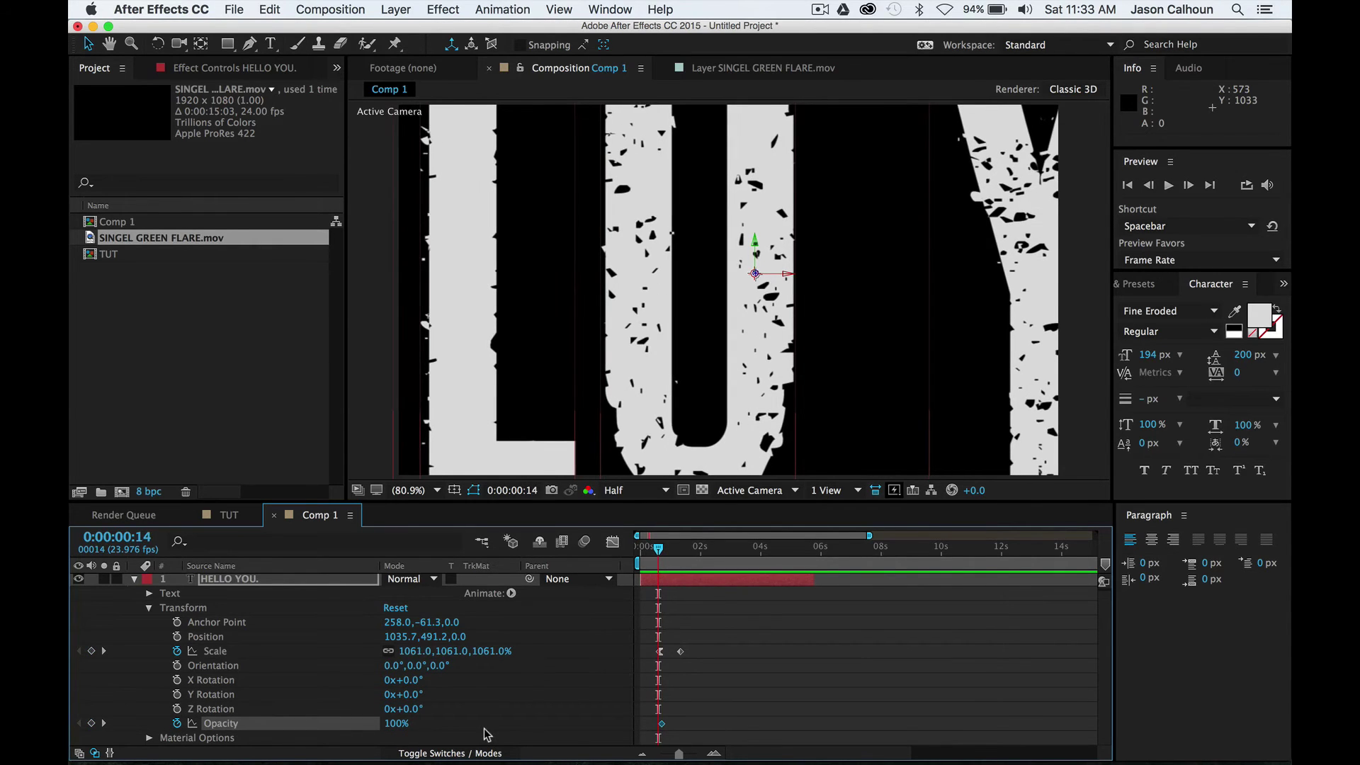
click(397, 723)
text(1)
key(Return)
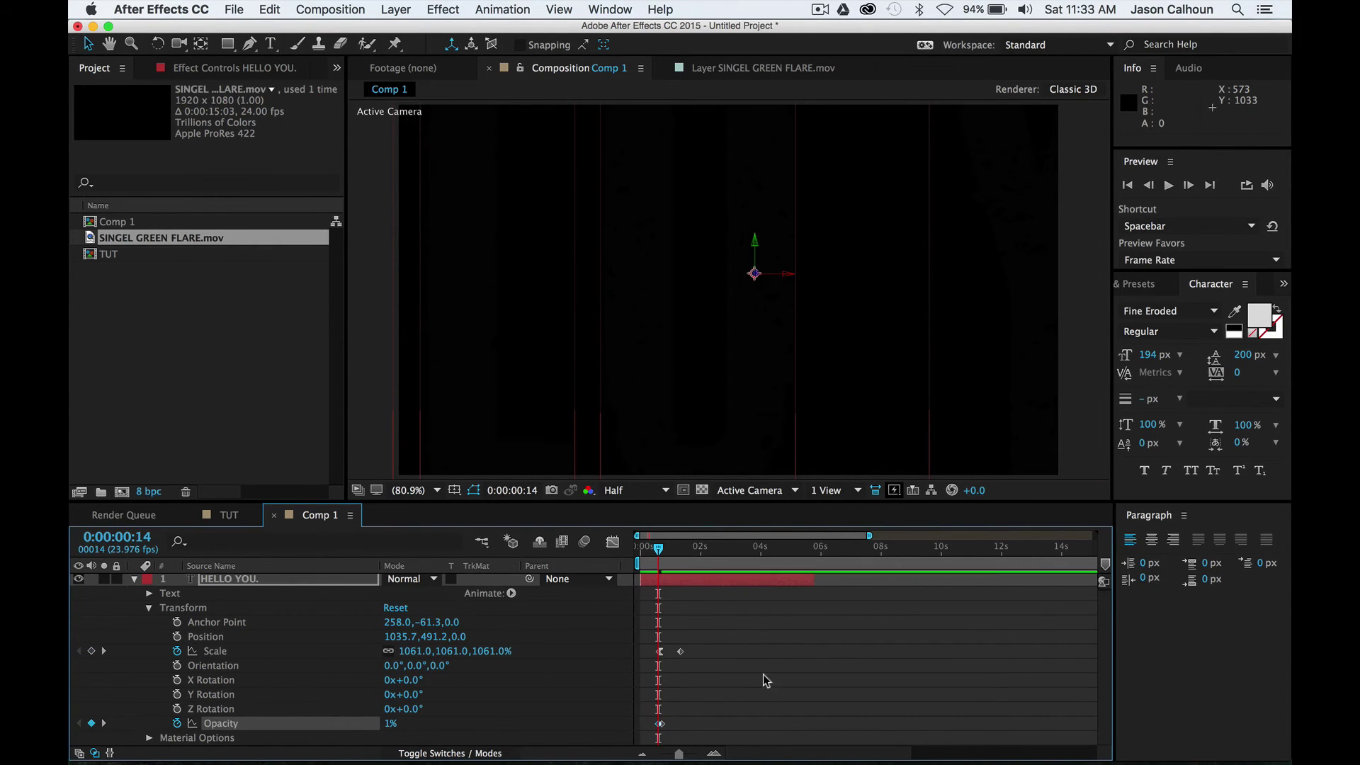
key(space)
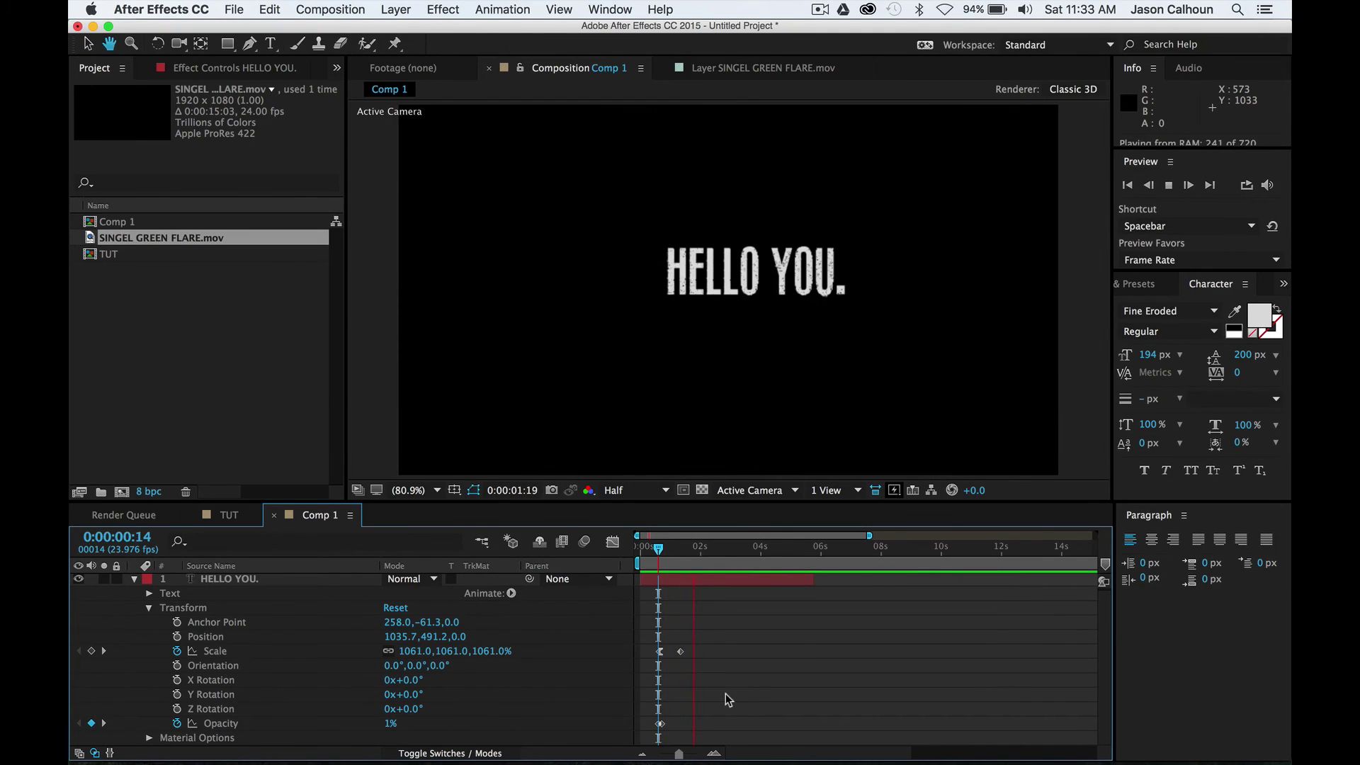
Shift both Opacity keyframes slightly later so the first sits at 0:00:00:16, and preview the fade-in.
scroll(702, 694, left, 3)
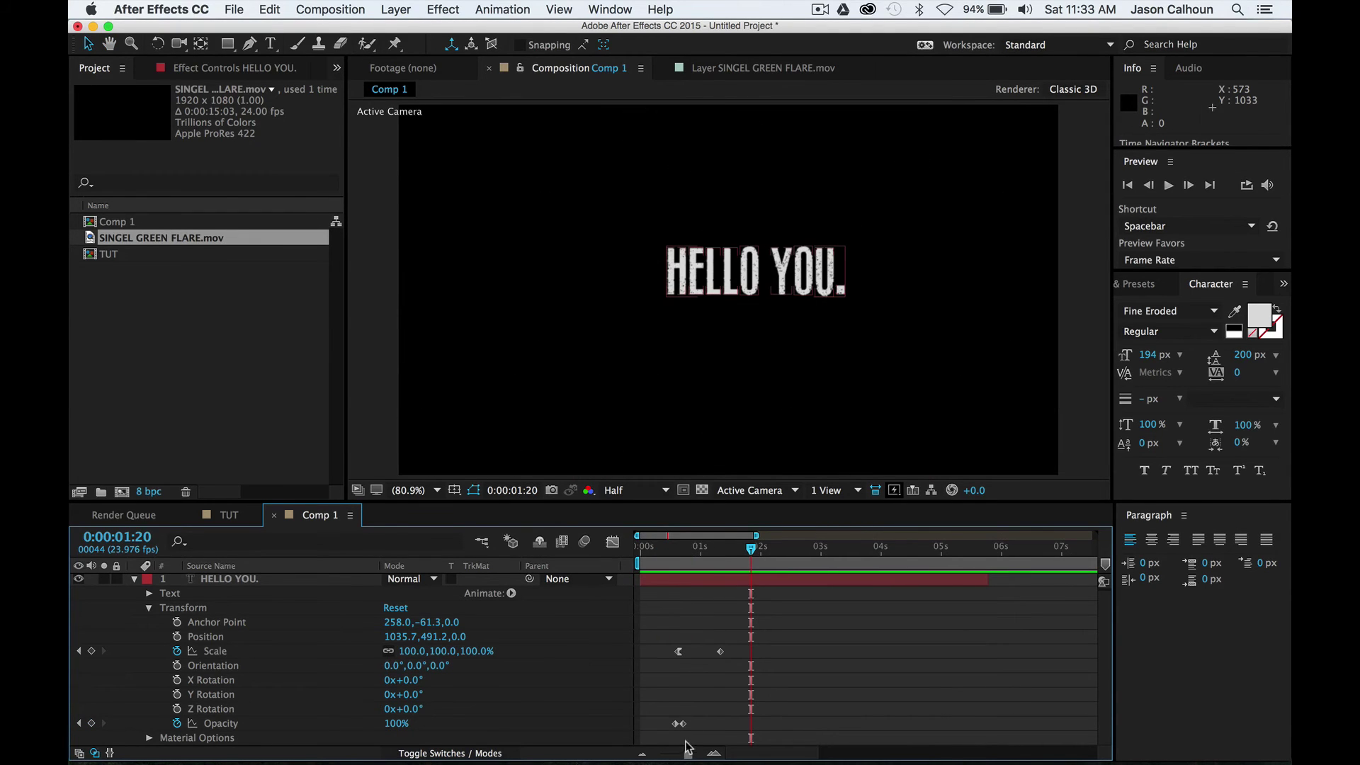
mouse_move(694, 714)
mouse_down()
mouse_move(676, 748)
mouse_move(676, 719)
mouse_move(682, 730)
mouse_up()
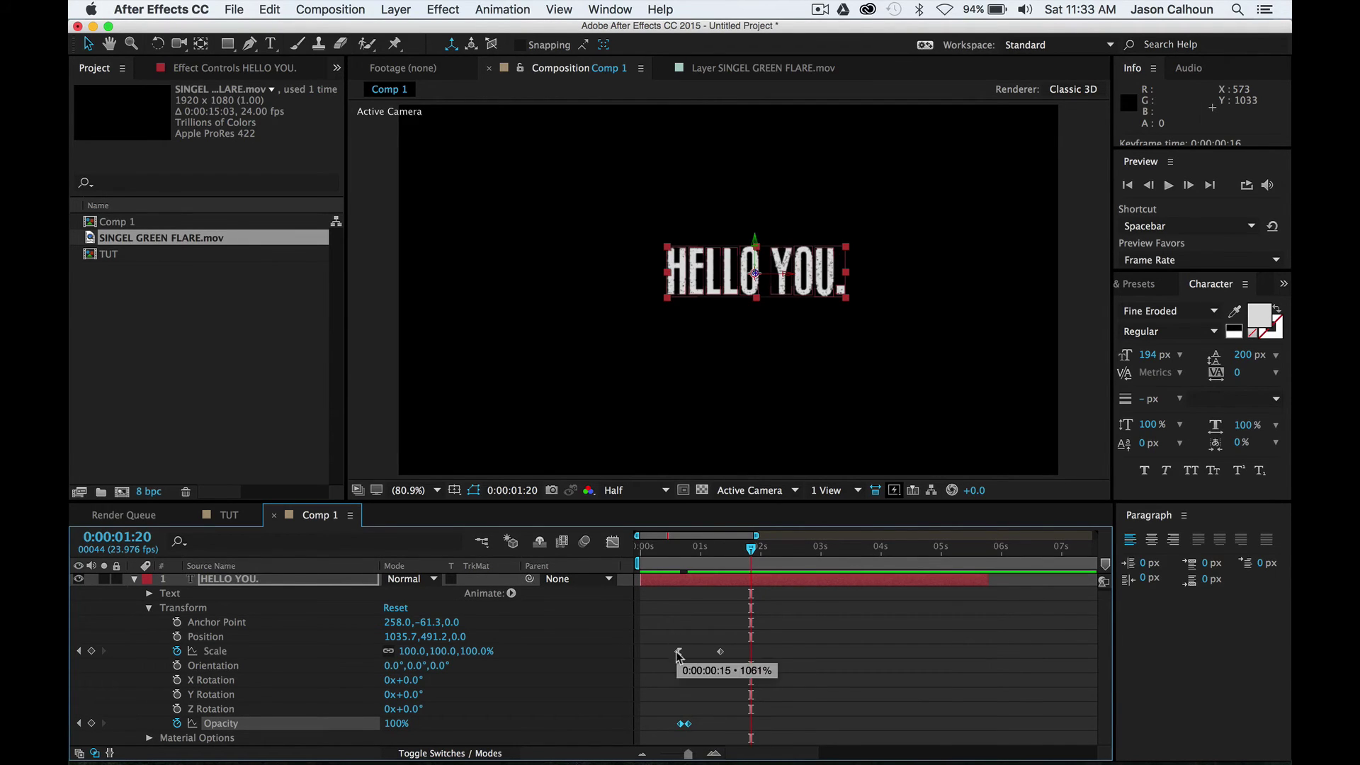
drag(673, 571, 679, 551)
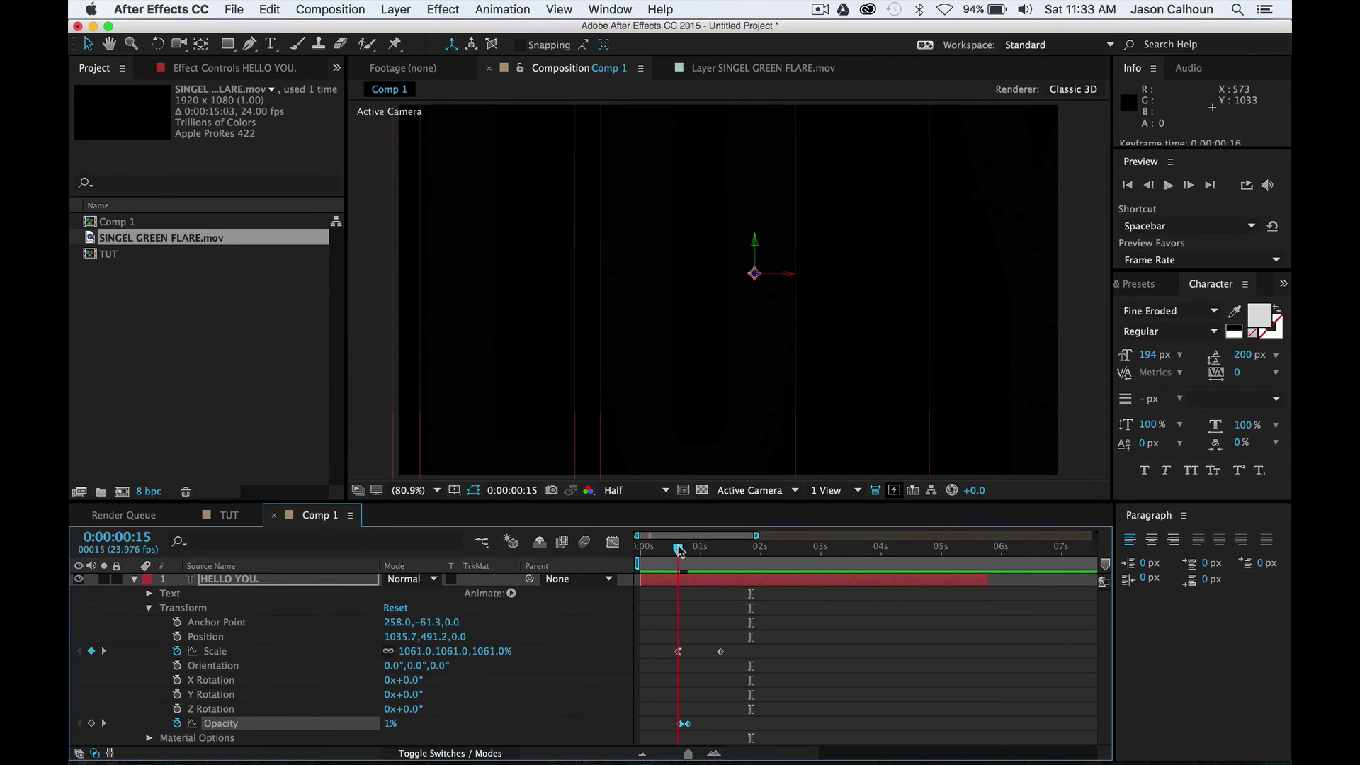
click(687, 590)
key(space)
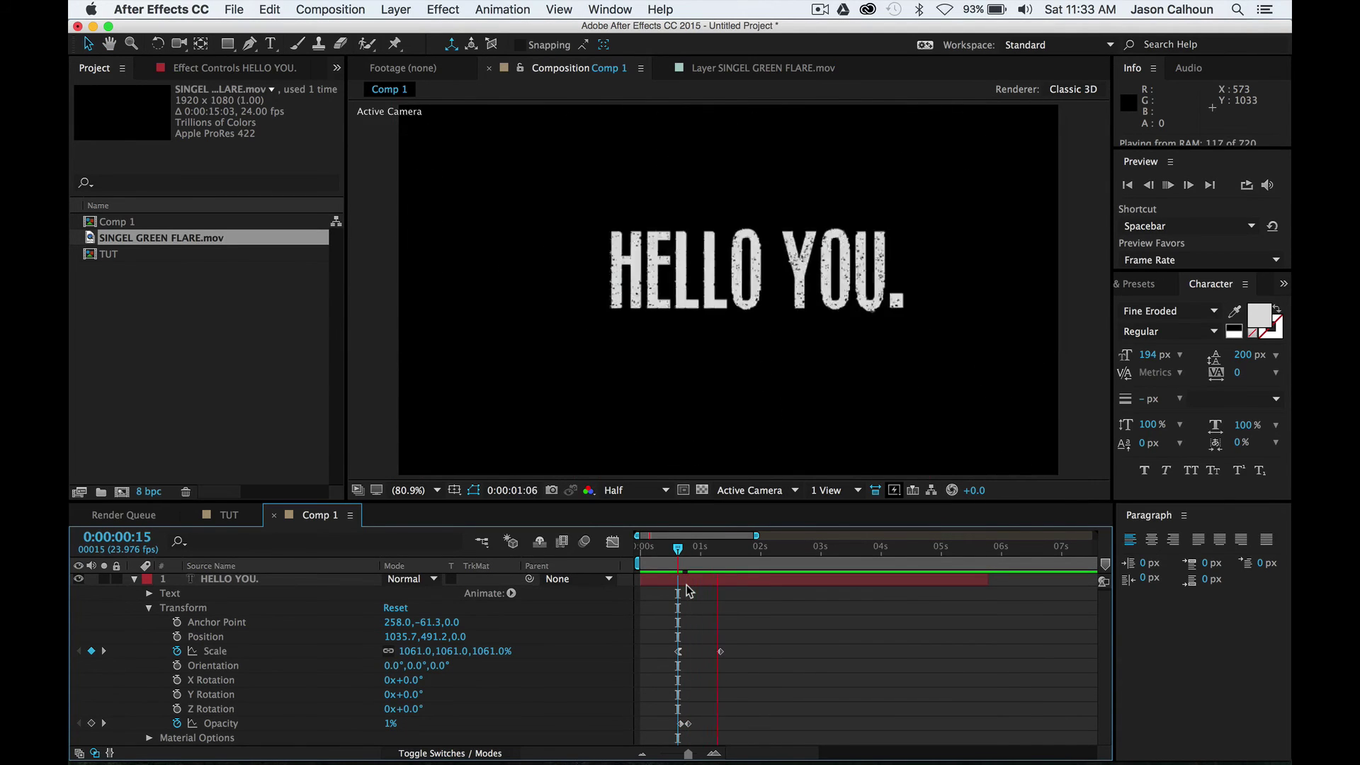
Move the second Opacity keyframe to 0:00:00:20 and preview the longer fade.
click(685, 724)
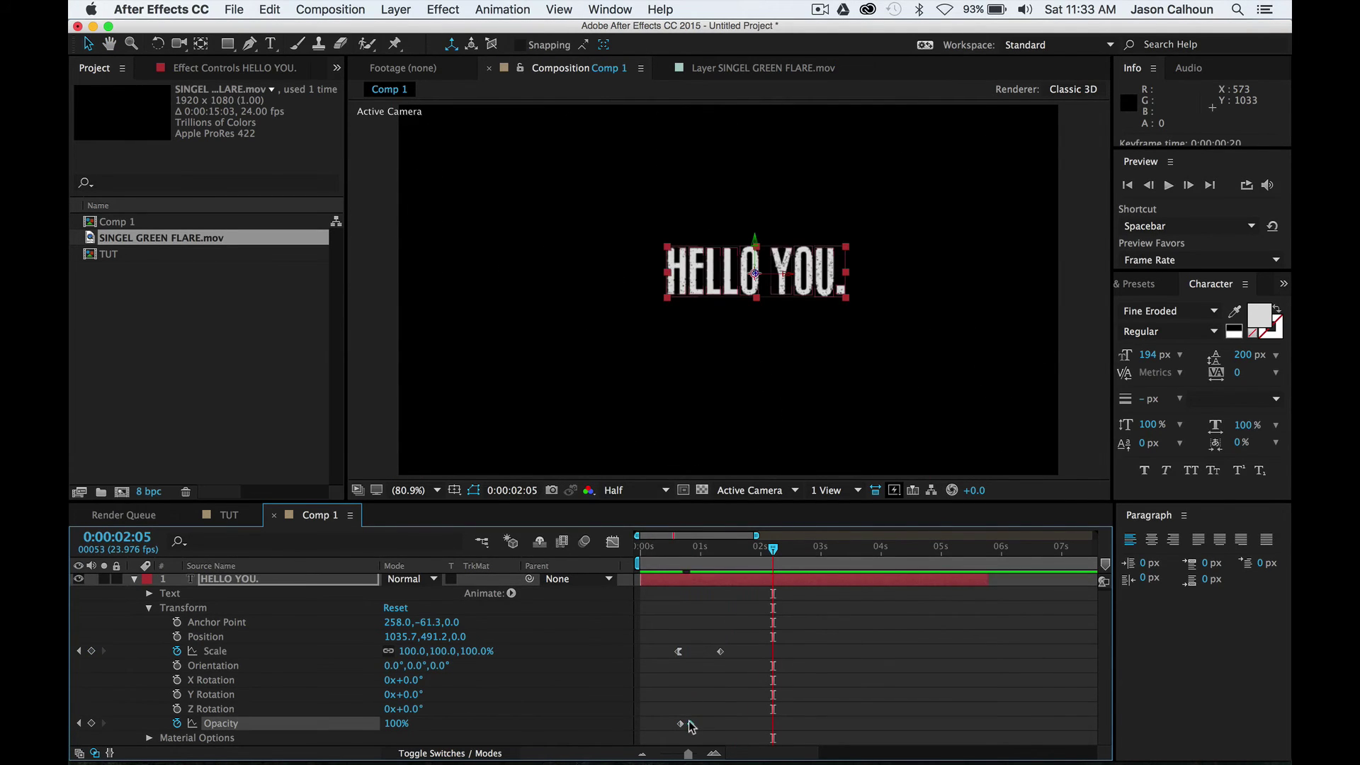
click(669, 556)
key(space)
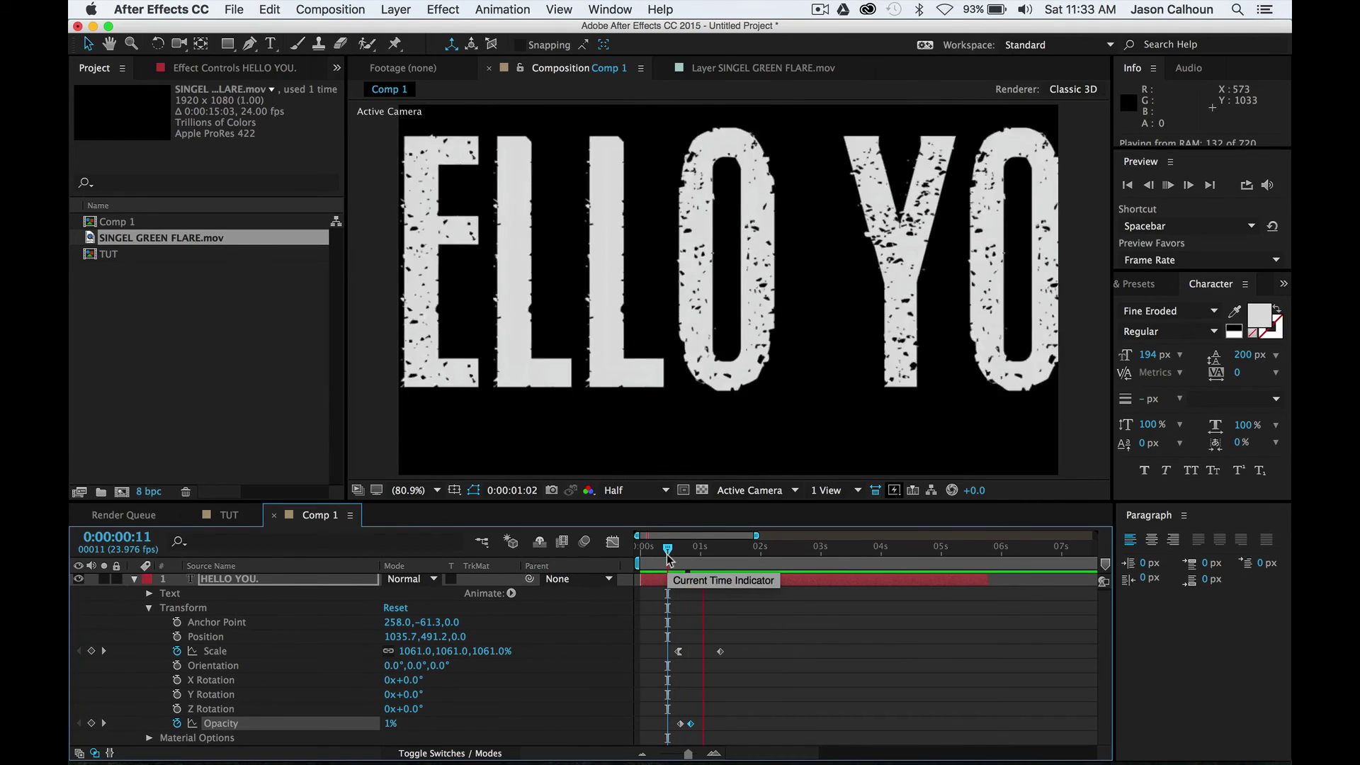
Shift the pair of Opacity keyframes about one frame later and replay the animation from 0:00:00:12.
drag(678, 715, 693, 733)
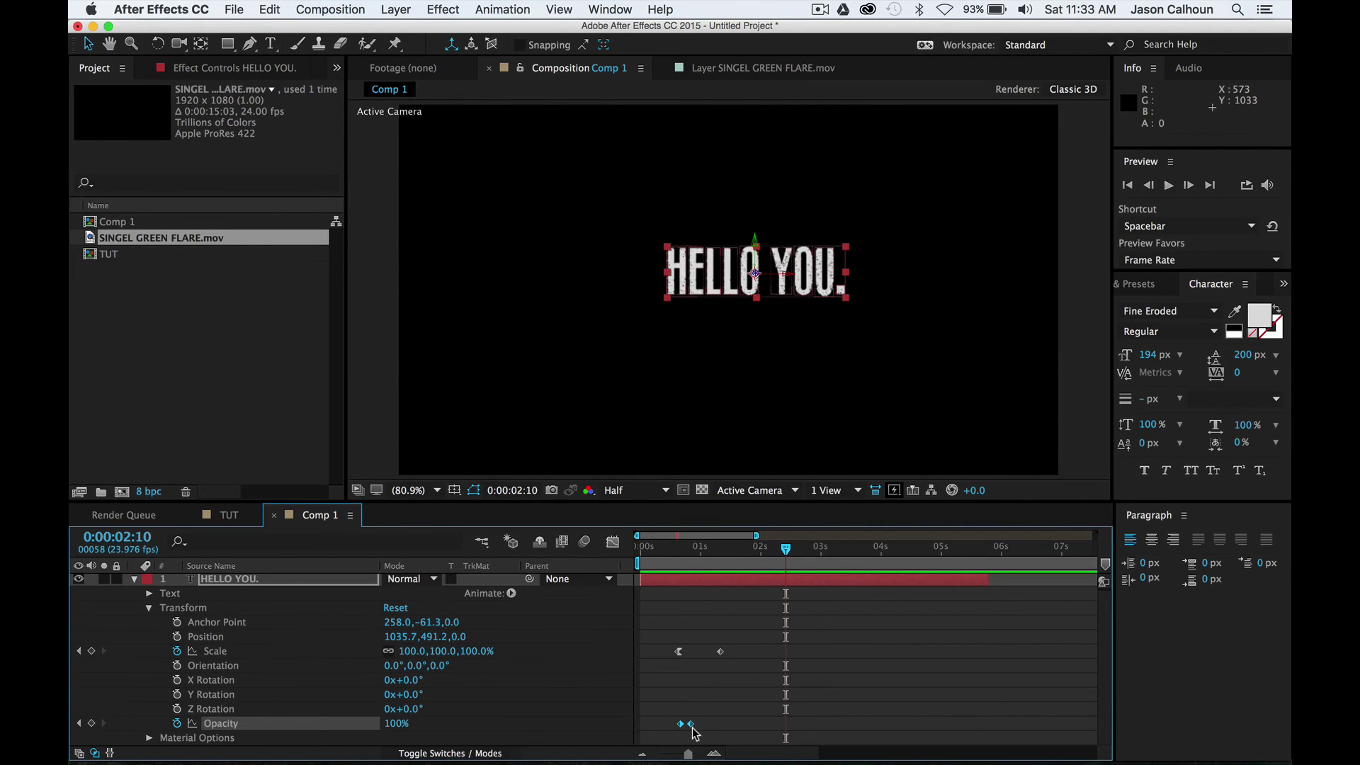
click(685, 669)
click(671, 552)
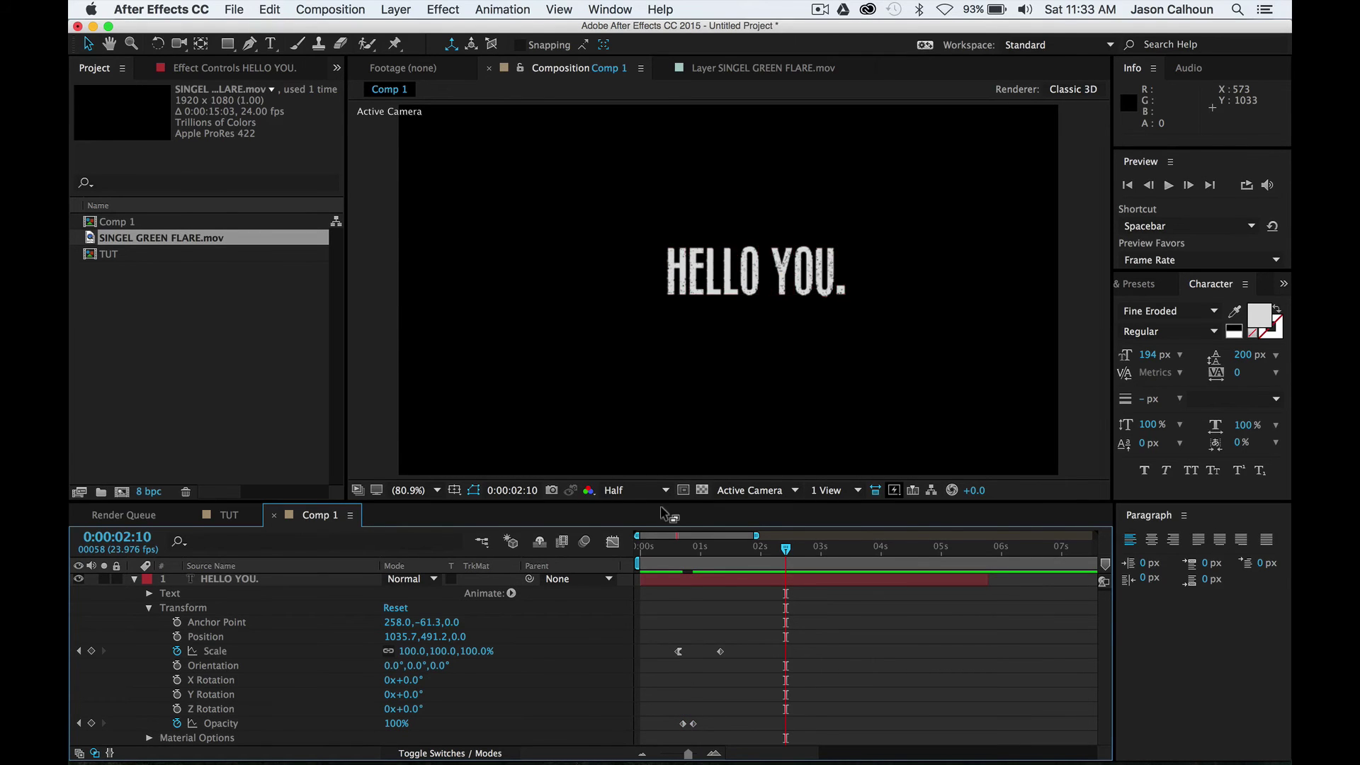
key(space)
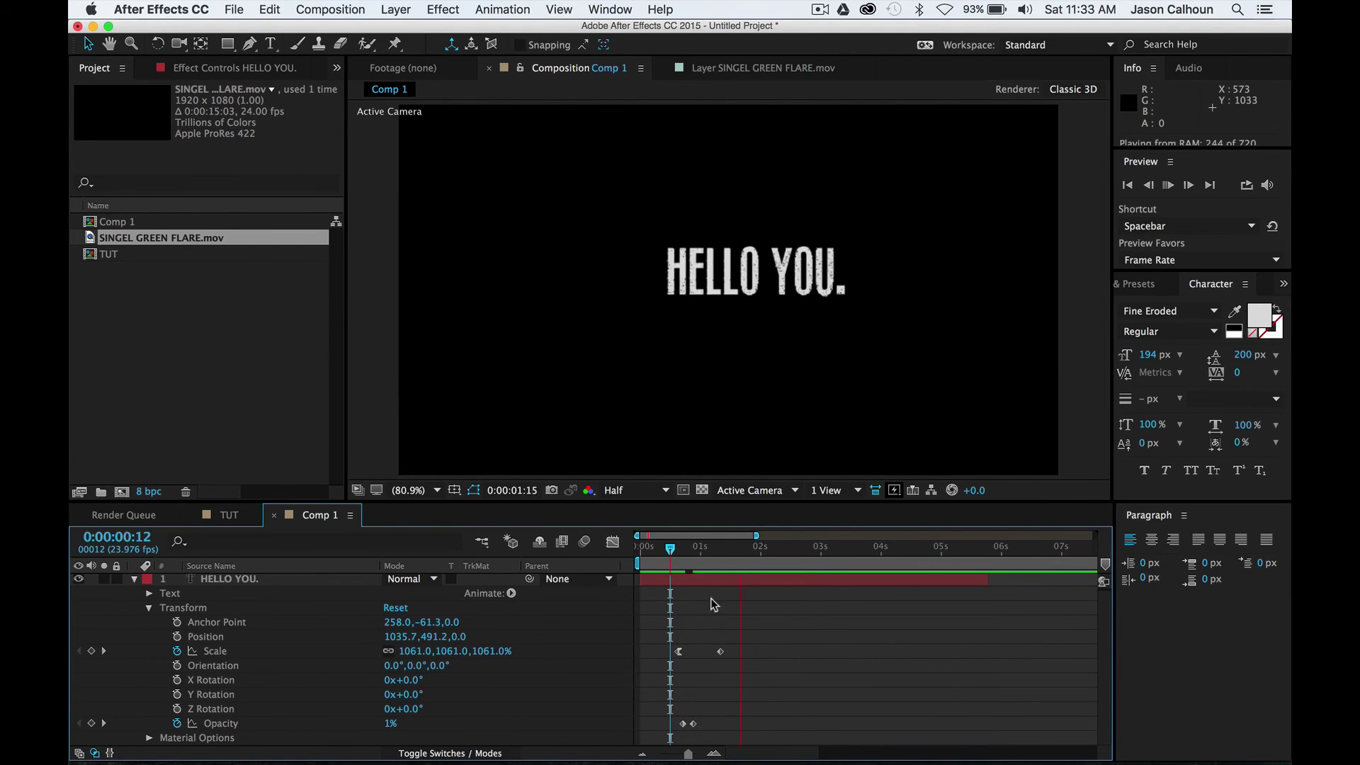
Move the 100% Scale keyframe earlier to 0:00:01:02 and preview the faster shrink.
click(720, 652)
drag(718, 651, 706, 652)
click(675, 550)
key(space)
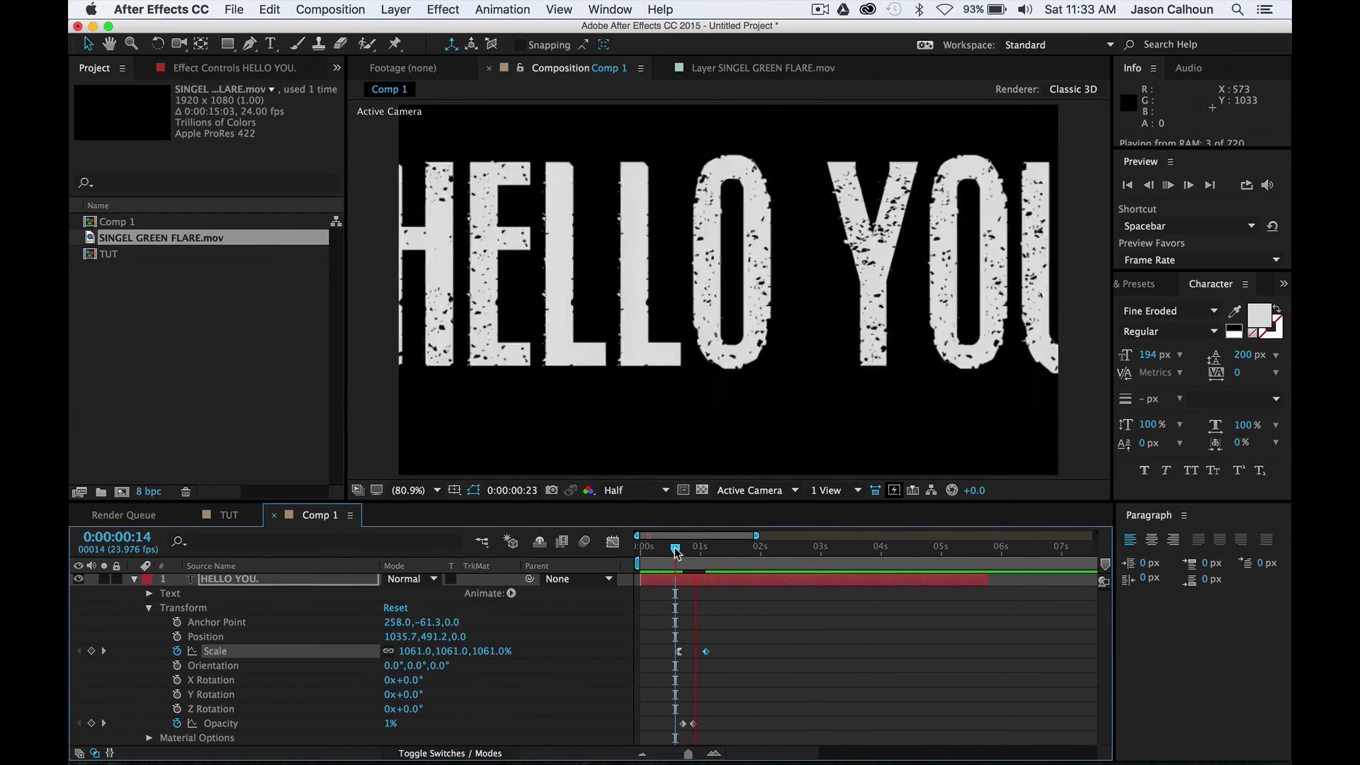
key(space)
key(space)
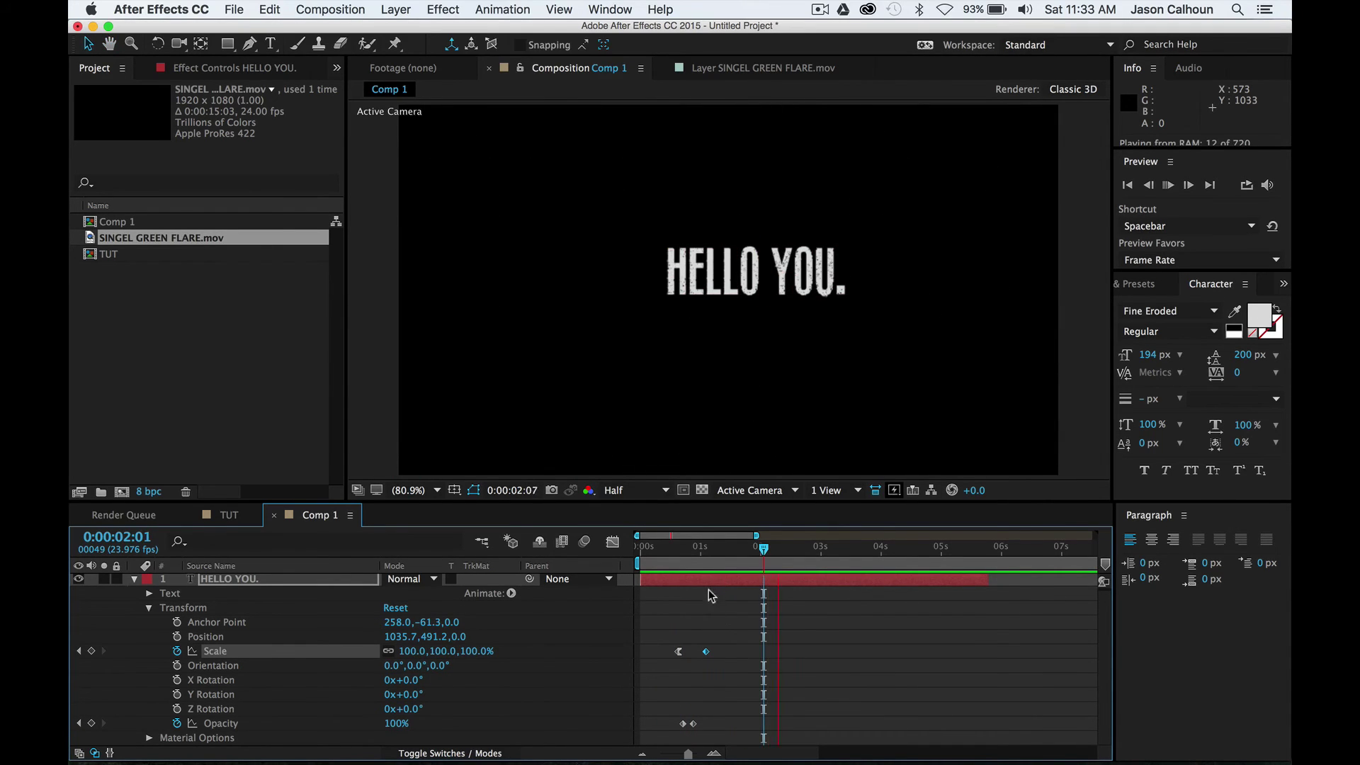
Enable motion blur for the HELLO YOU. layer and the composition, and preview from the start.
drag(697, 548, 699, 549)
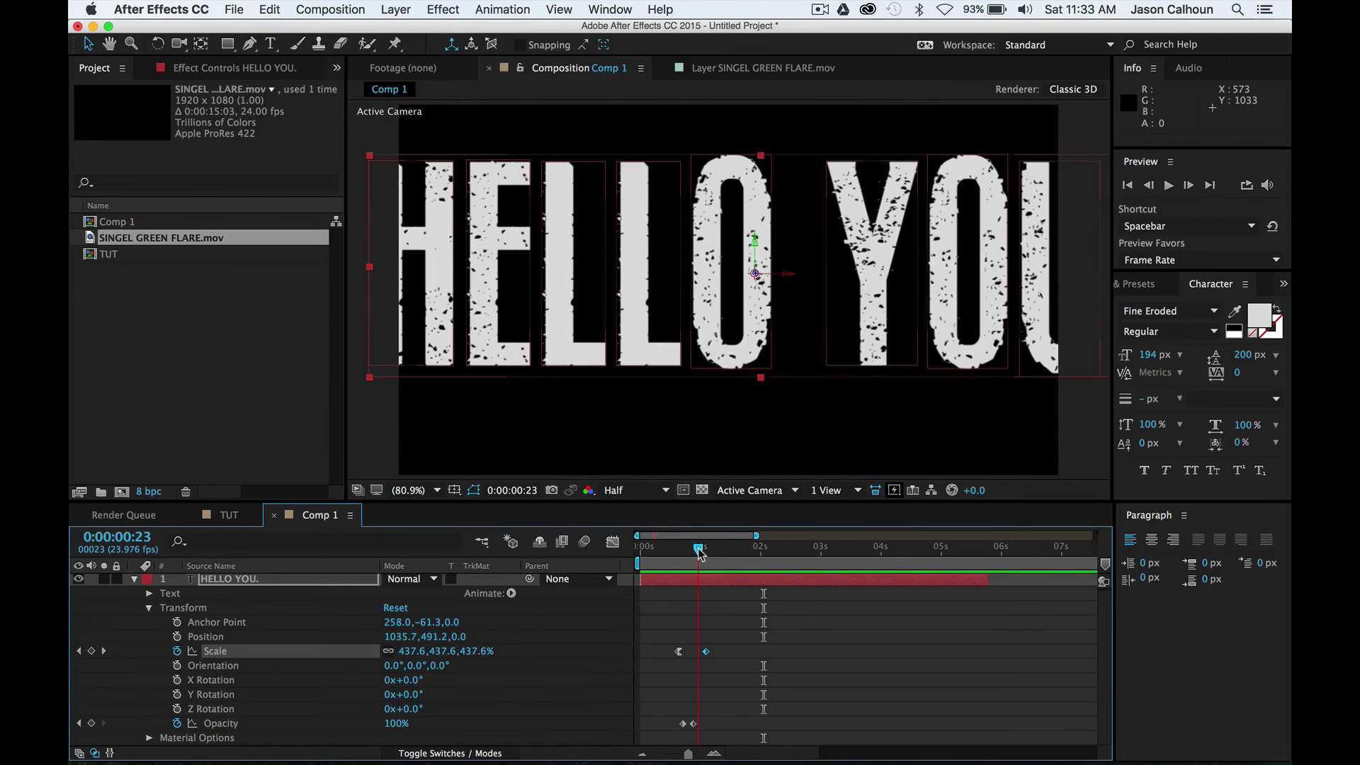
click(135, 580)
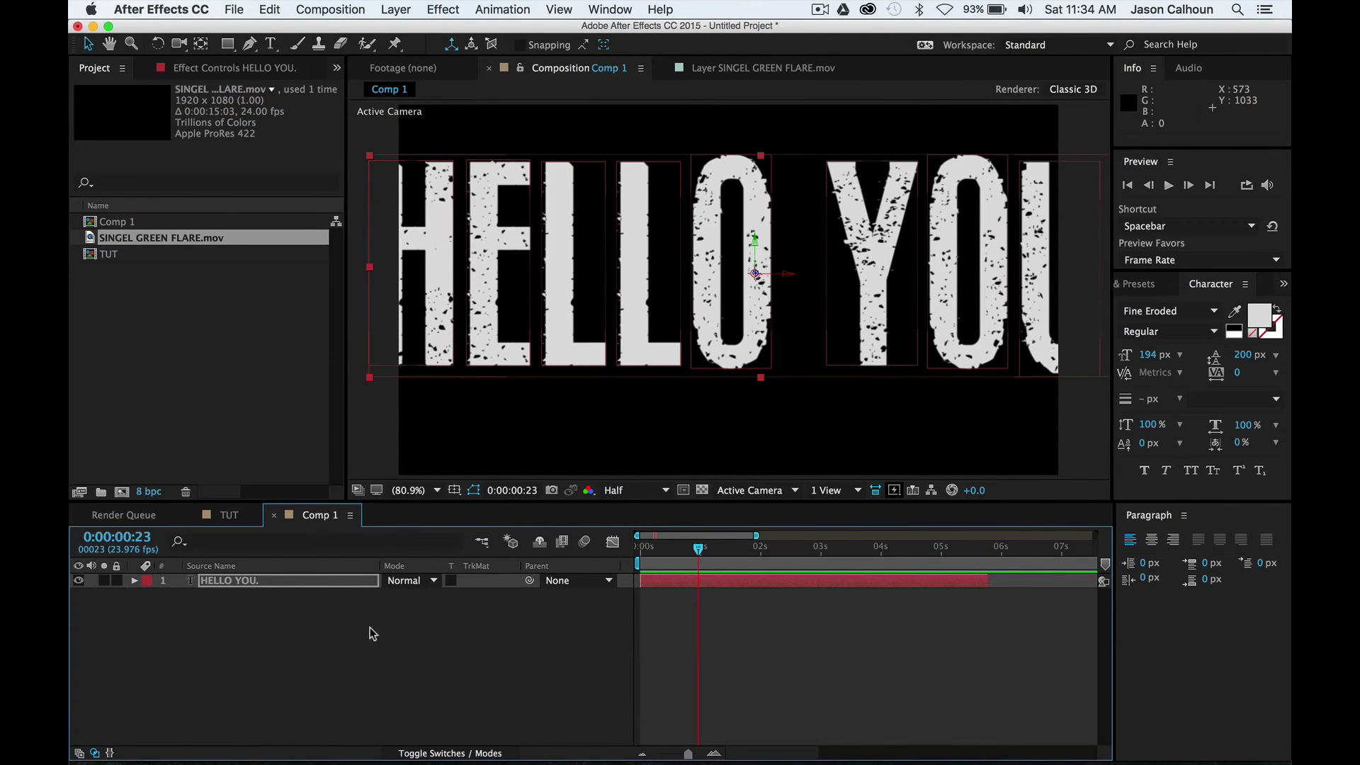
click(296, 579)
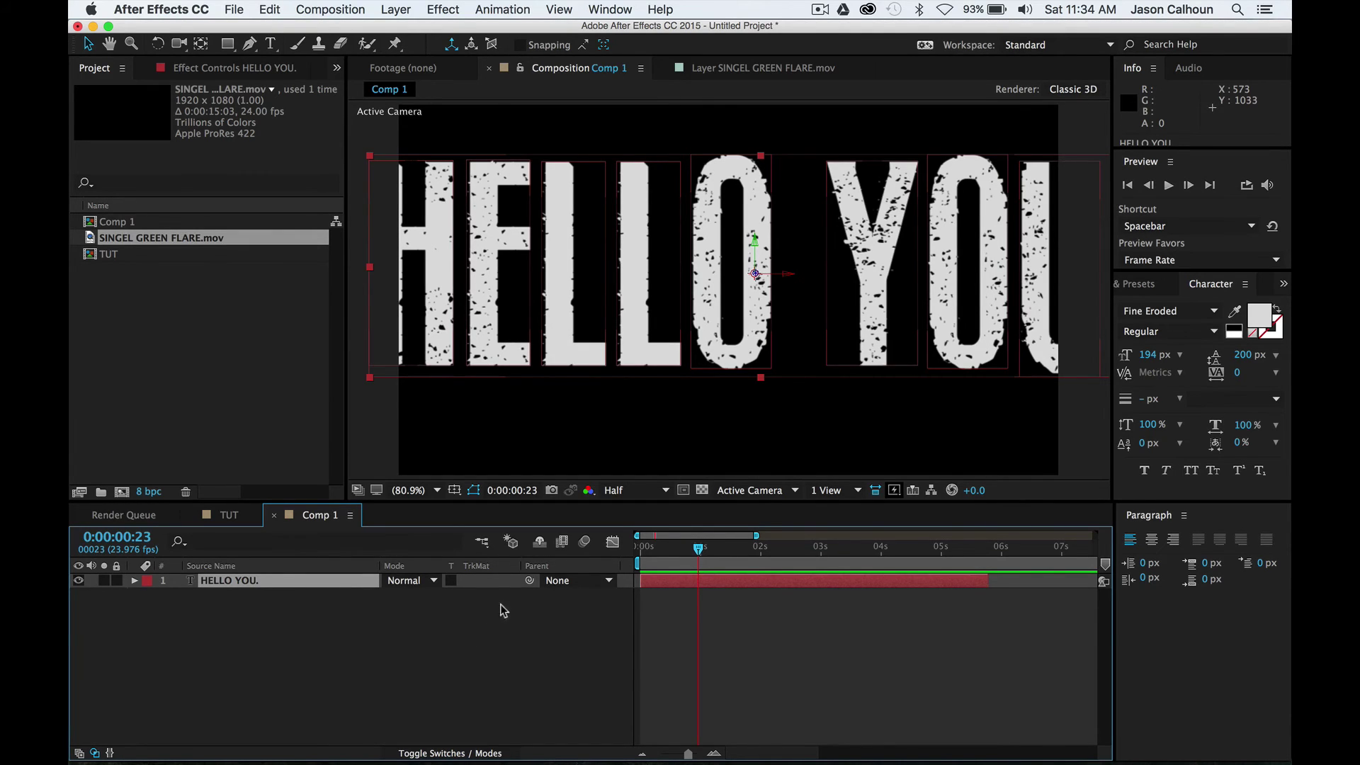
click(445, 749)
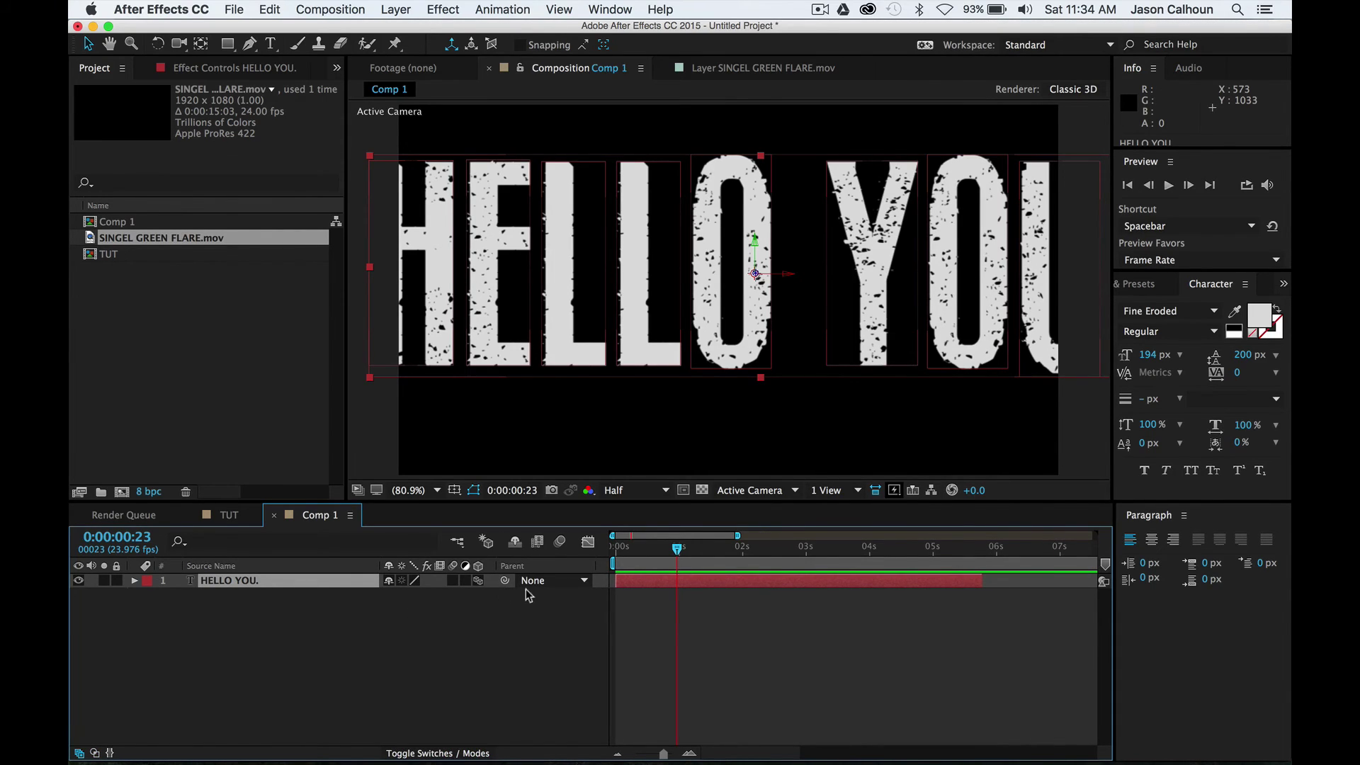
click(453, 581)
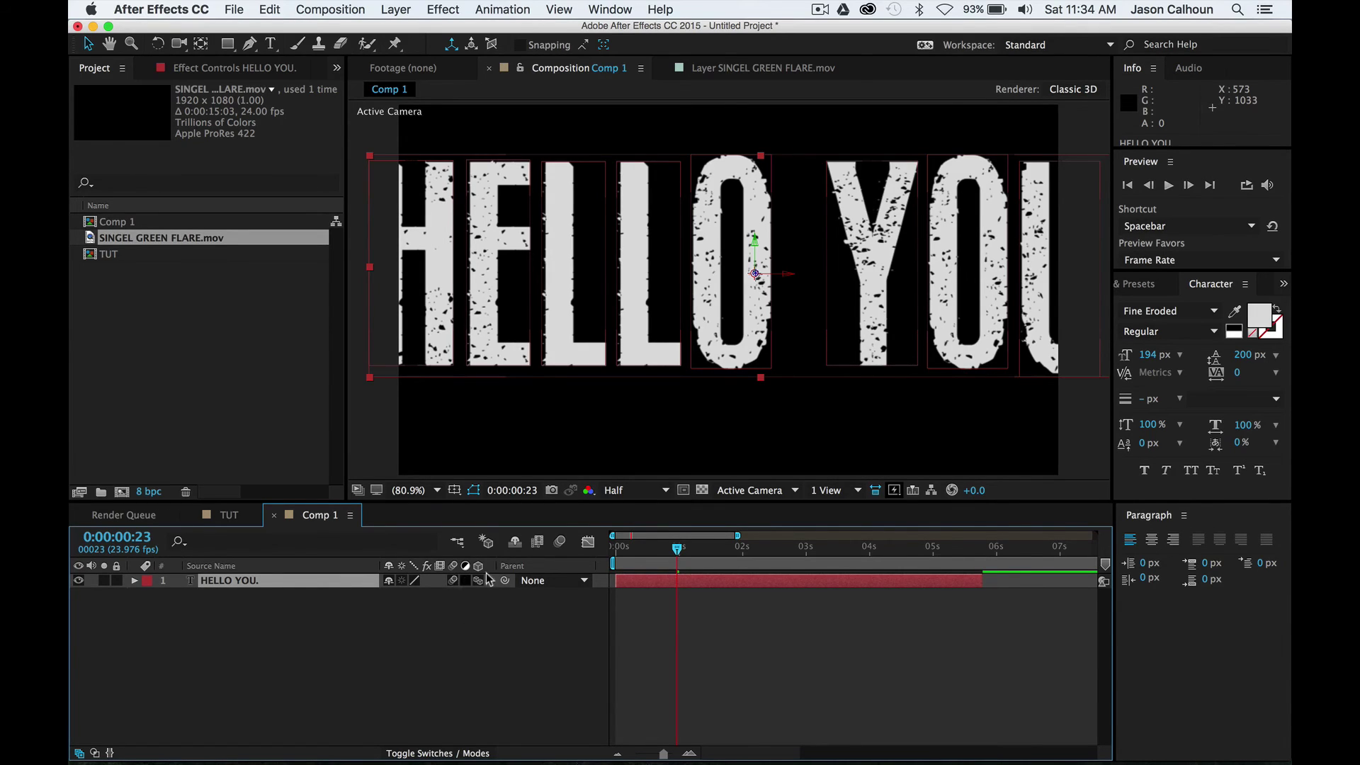
click(560, 543)
drag(638, 548, 614, 549)
click(680, 630)
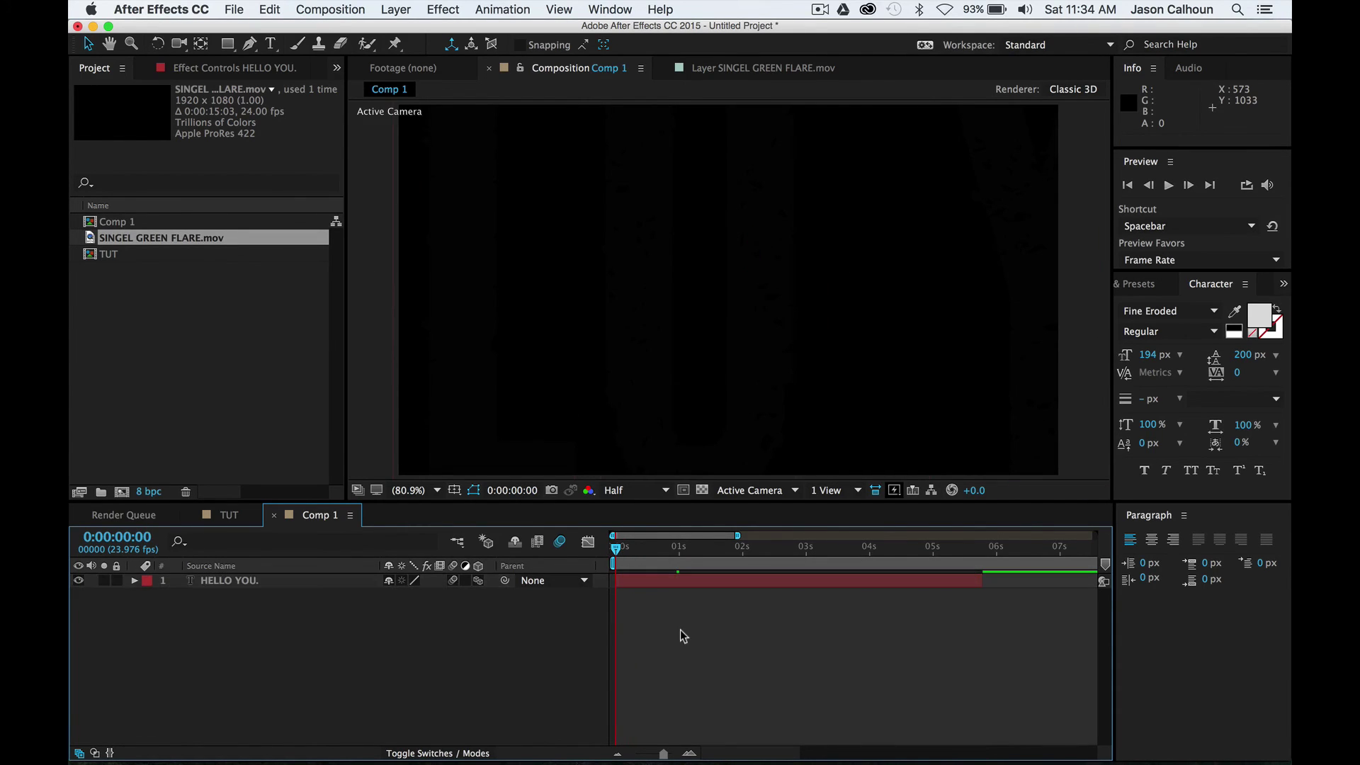
key(space)
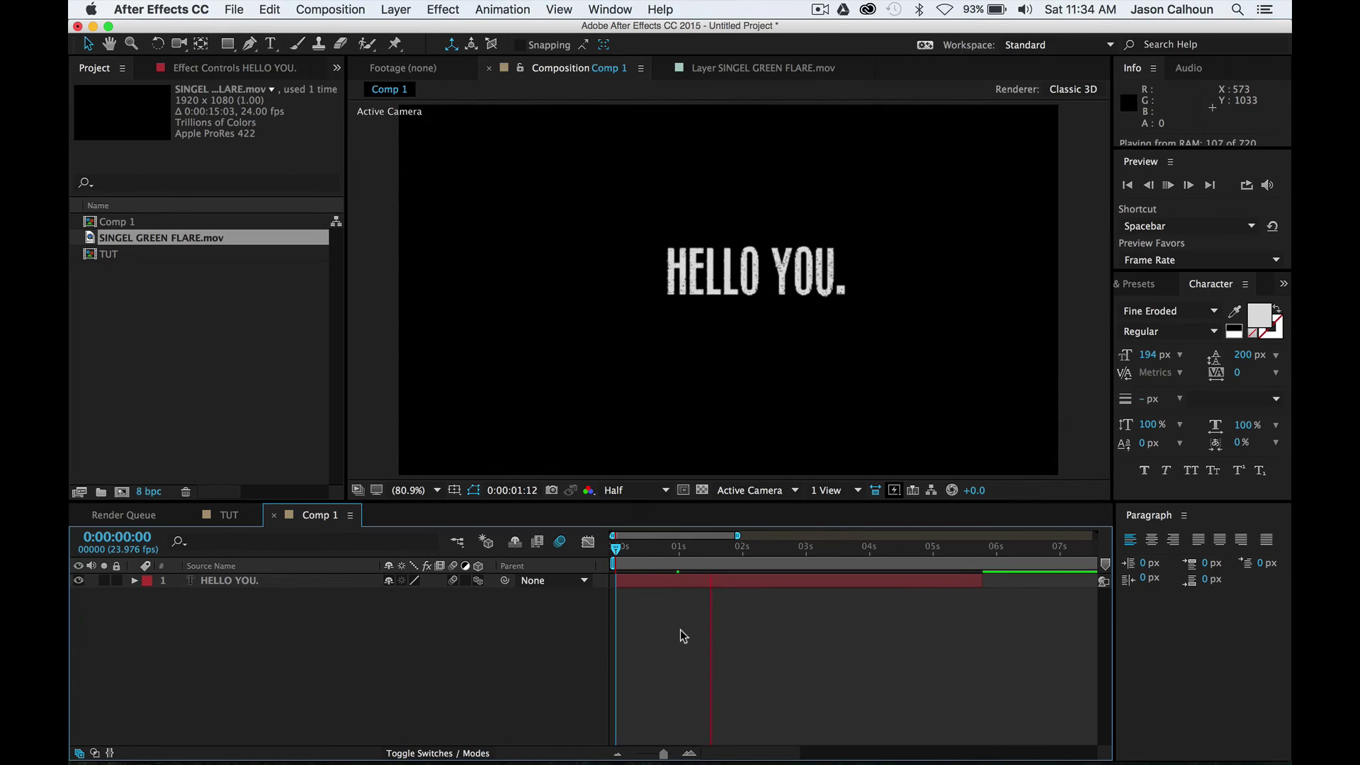
Reveal the layer's keyframed properties, apply Easy Ease In to the 100% Scale keyframe, and preview the animation.
drag(647, 549, 598, 549)
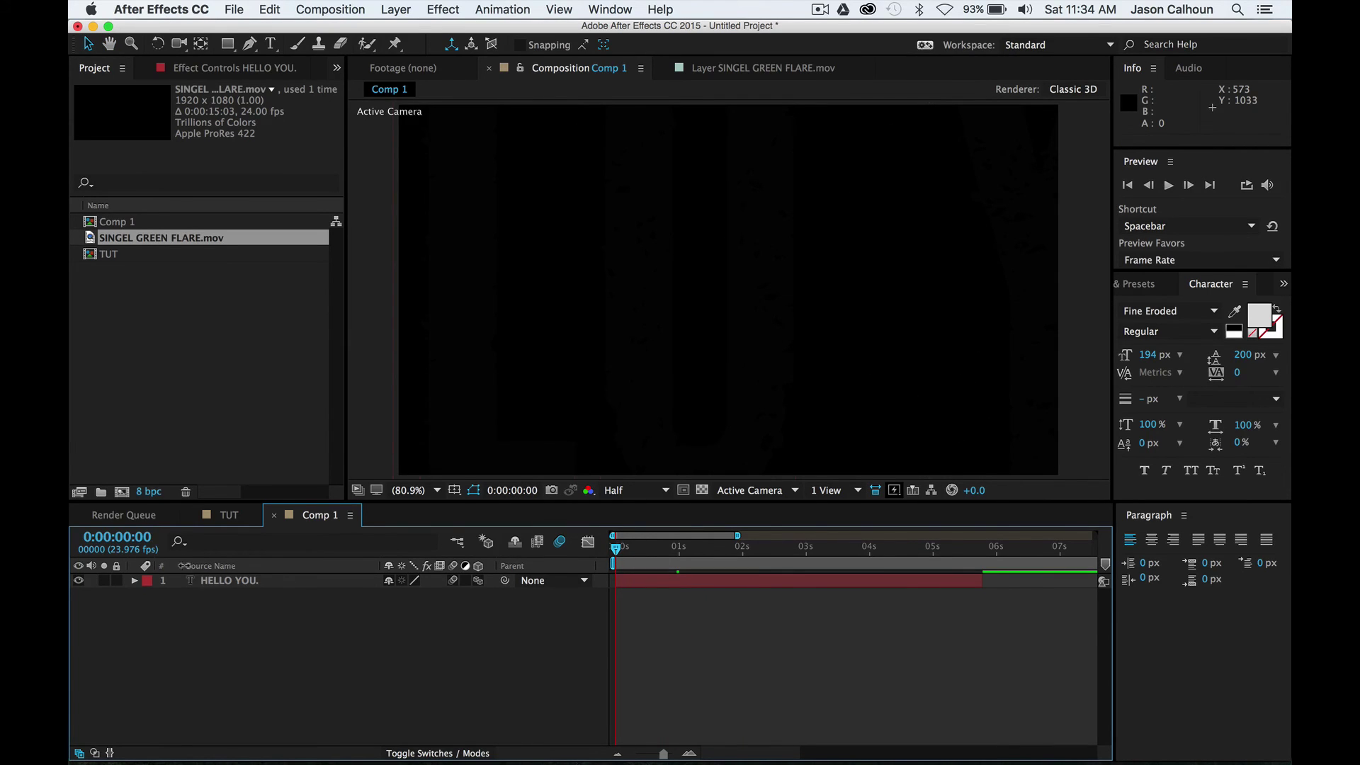
click(297, 580)
key(u)
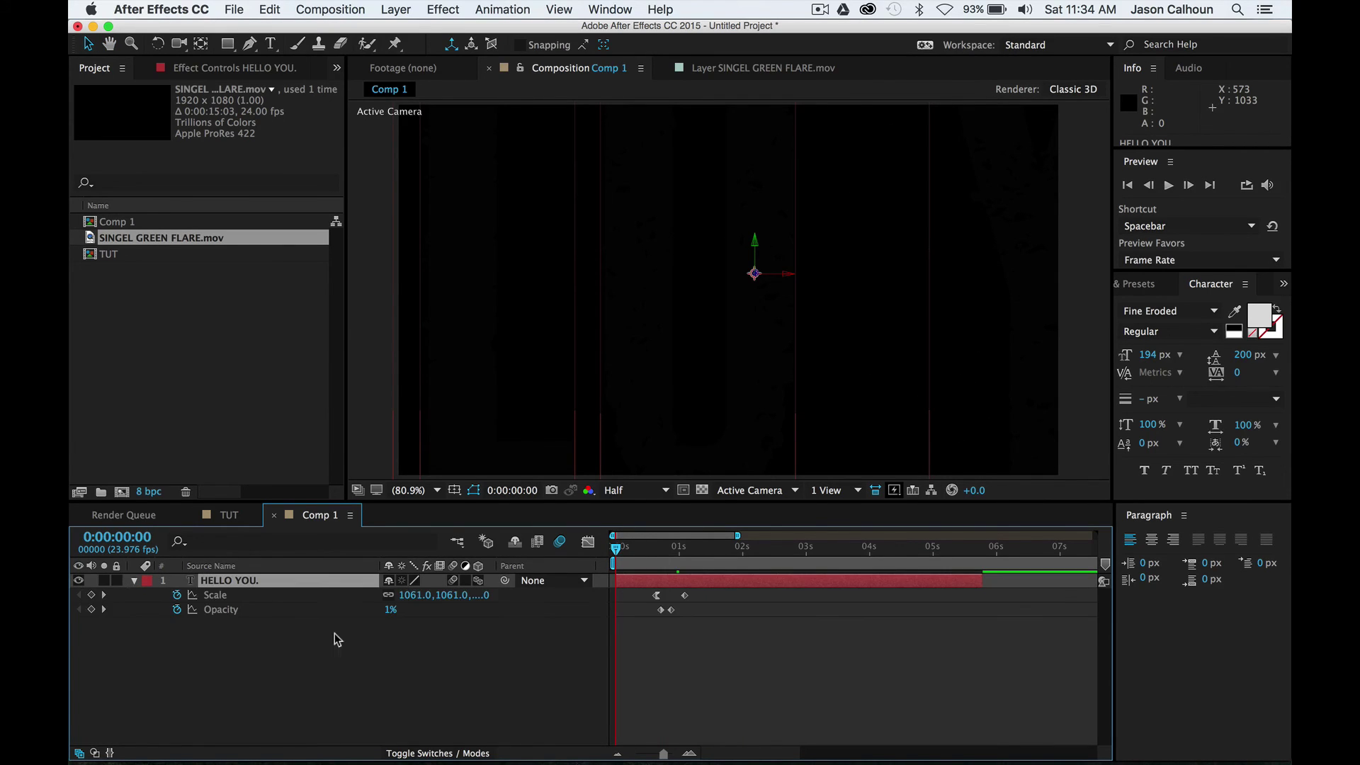
click(686, 597)
right_click(687, 598)
mouse_move(784, 746)
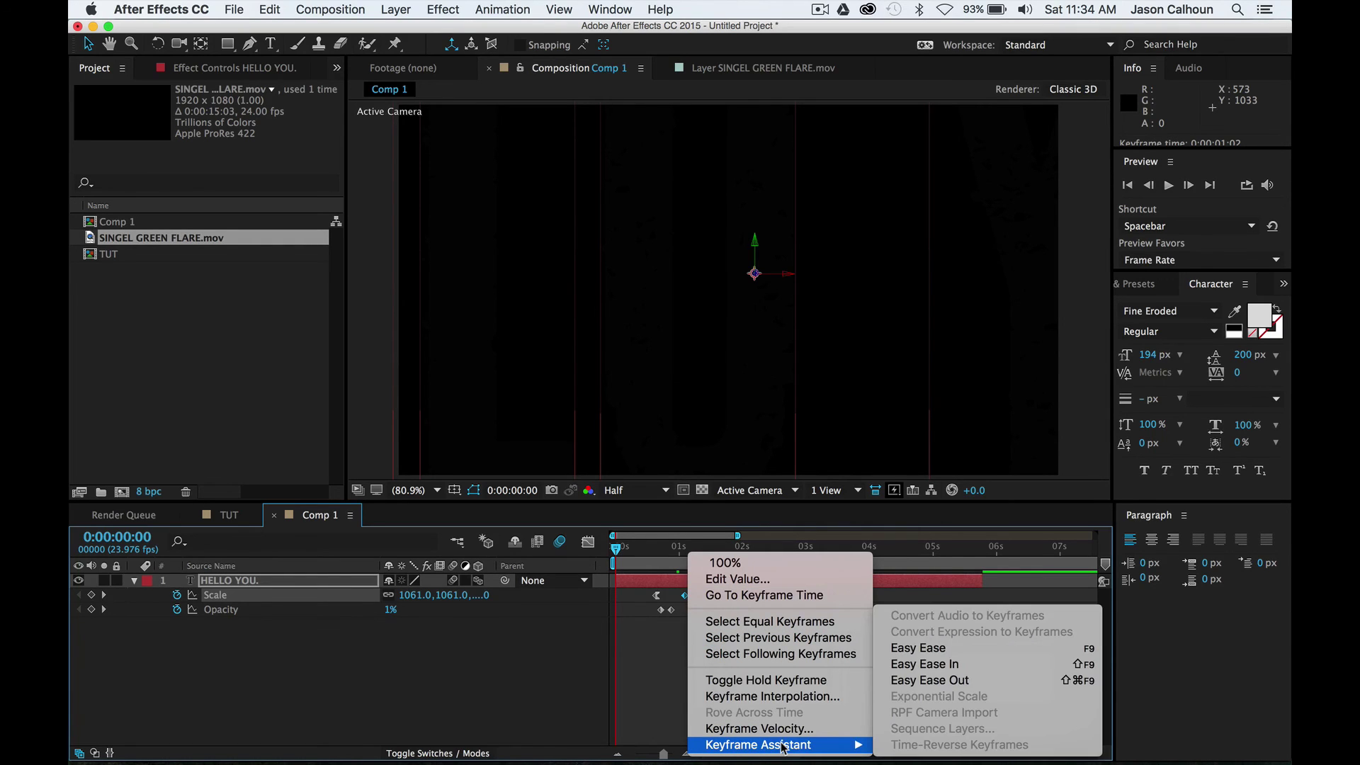
click(919, 664)
key(space)
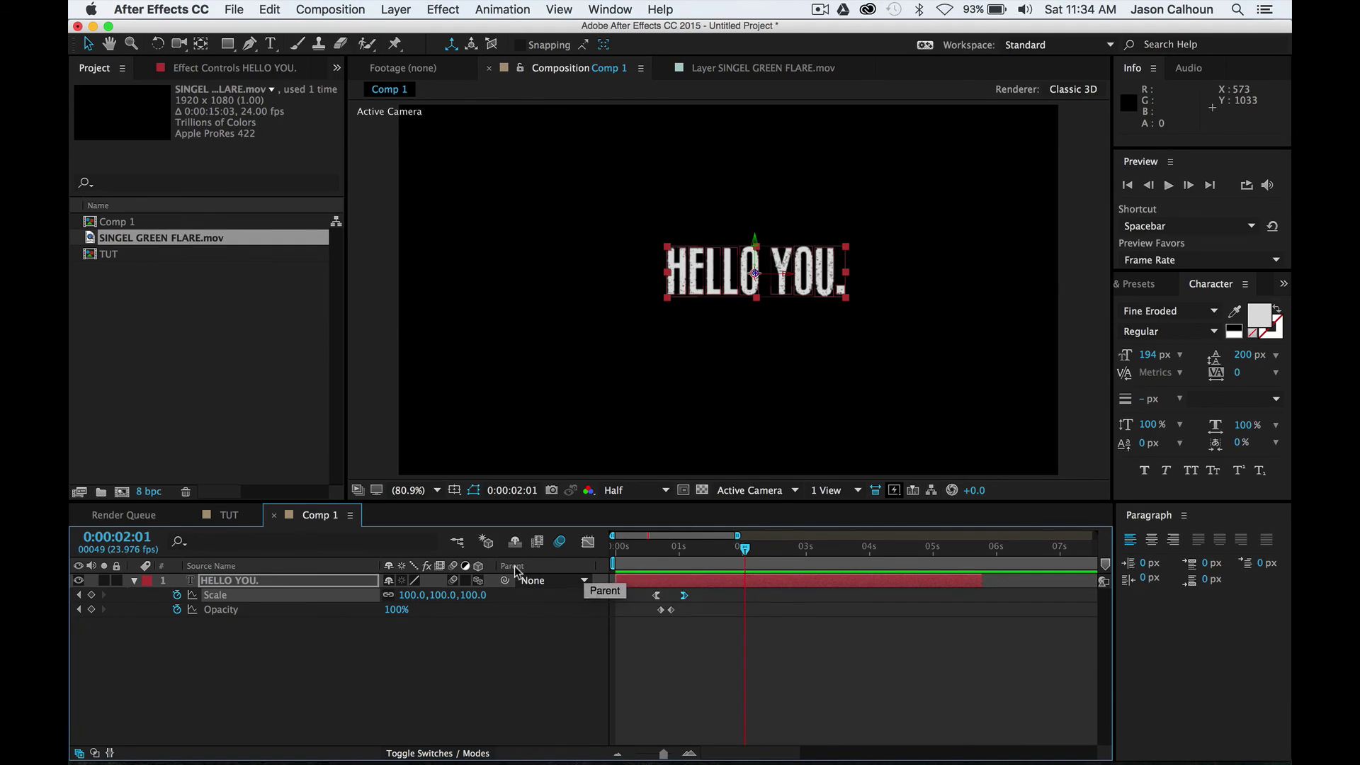
Expand the layer's Transform properties and add a Position keyframe at 0:00:01:02, aligned with the second Scale keyframe.
click(132, 581)
click(132, 581)
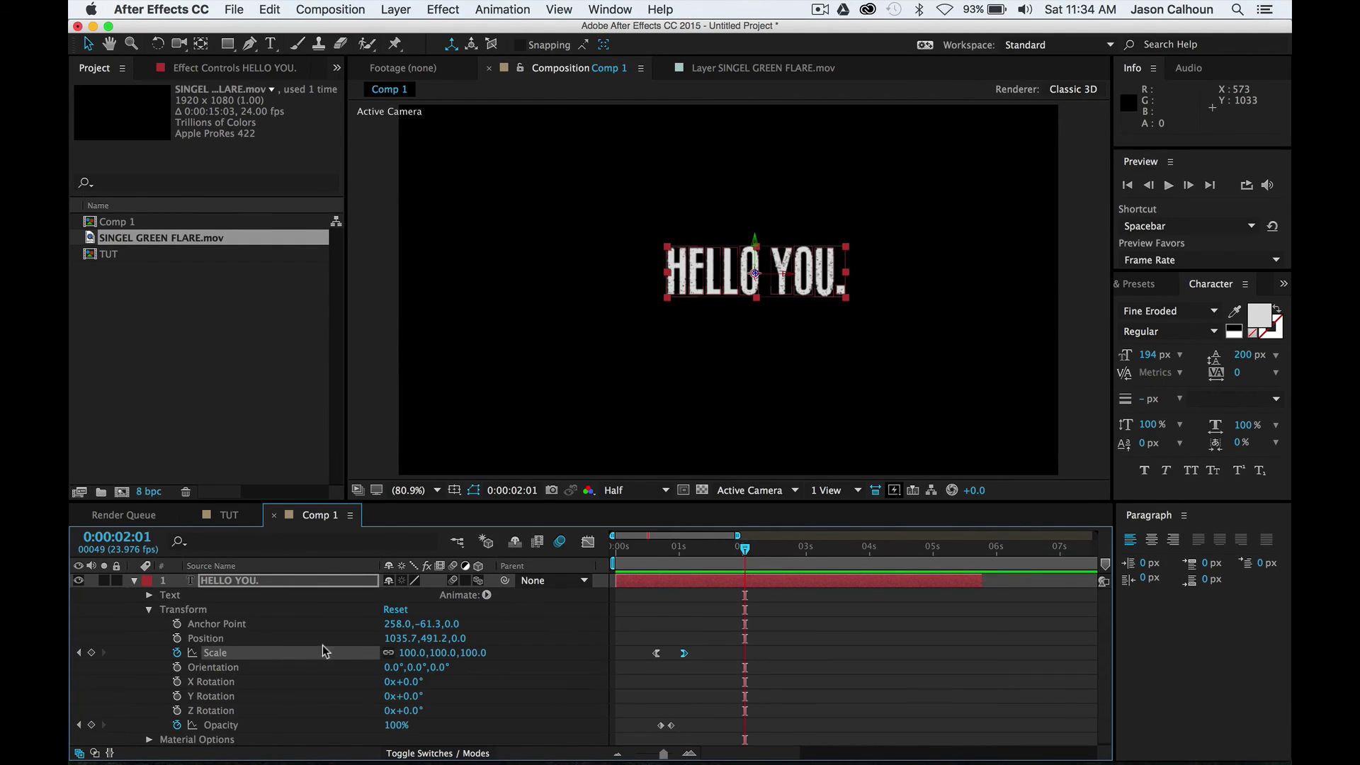
click(654, 547)
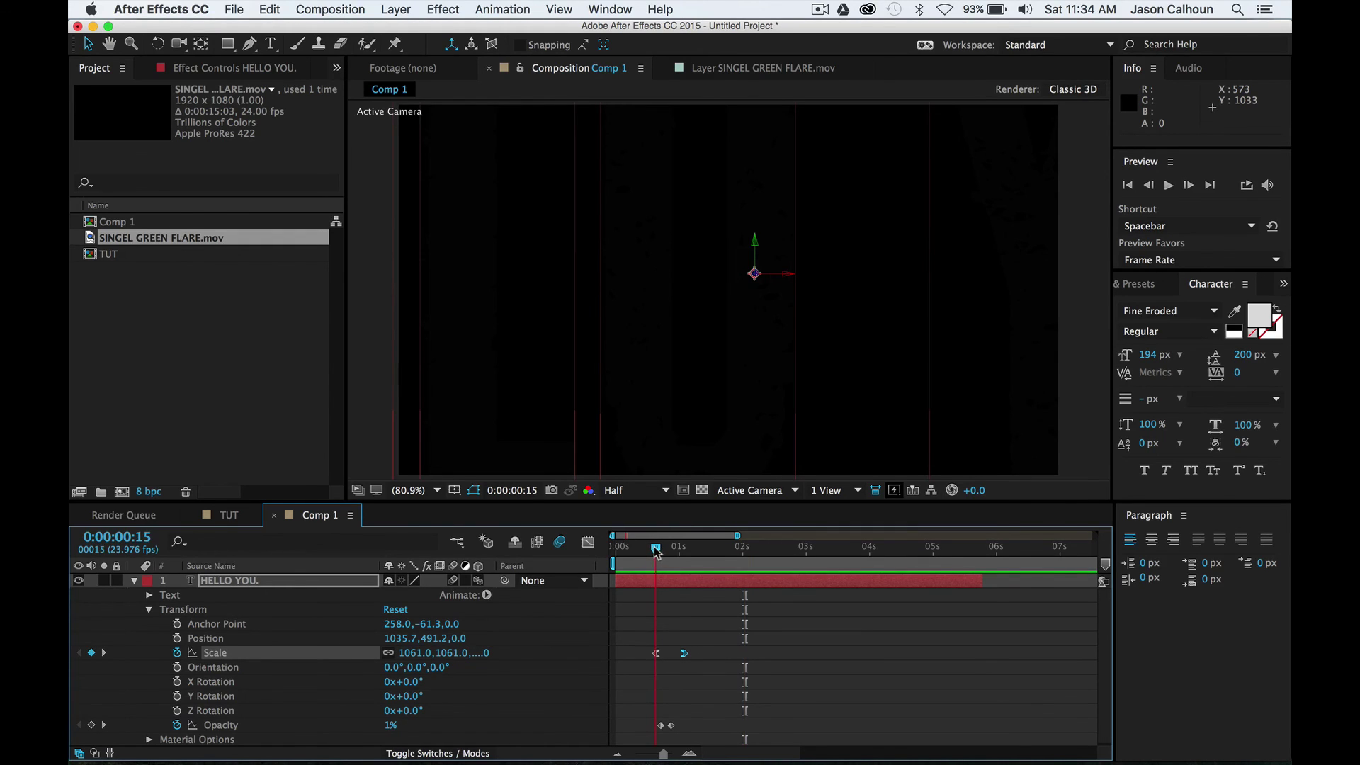
click(684, 549)
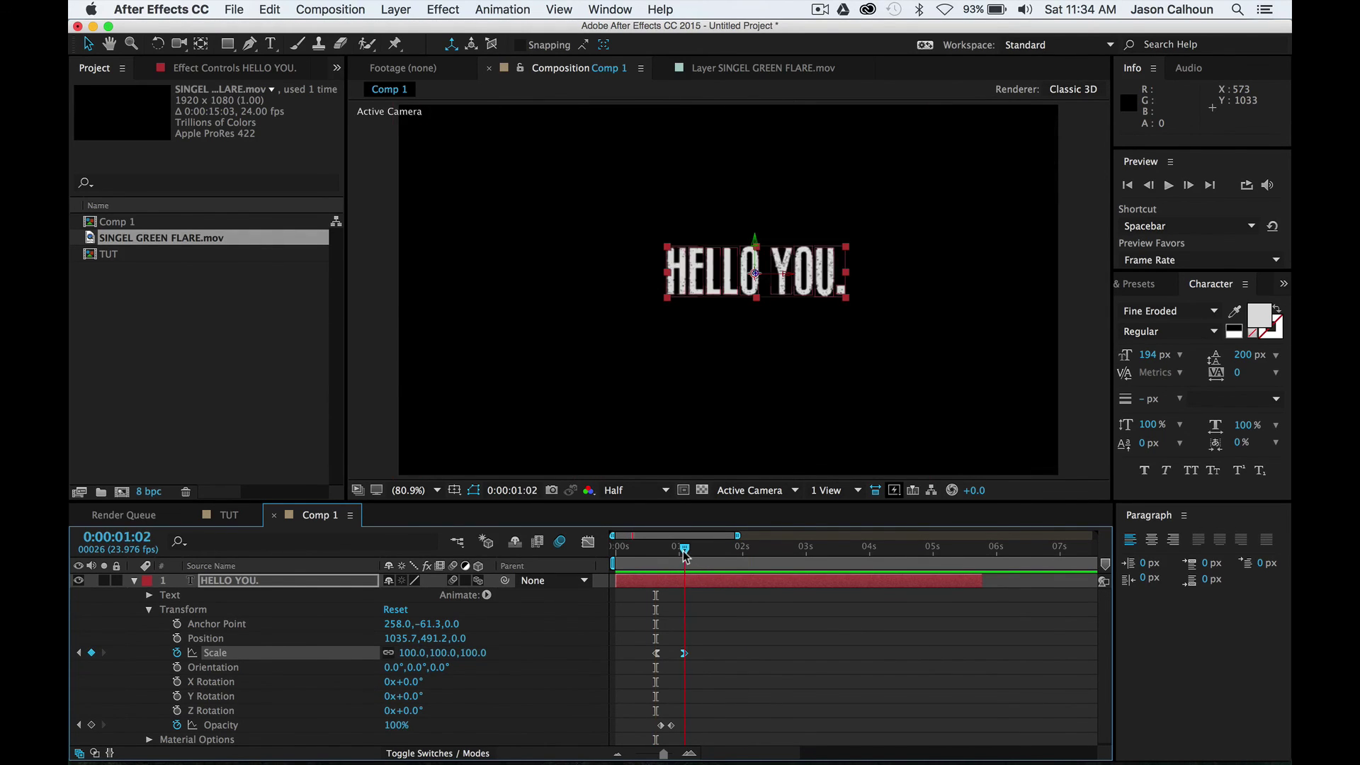
click(178, 638)
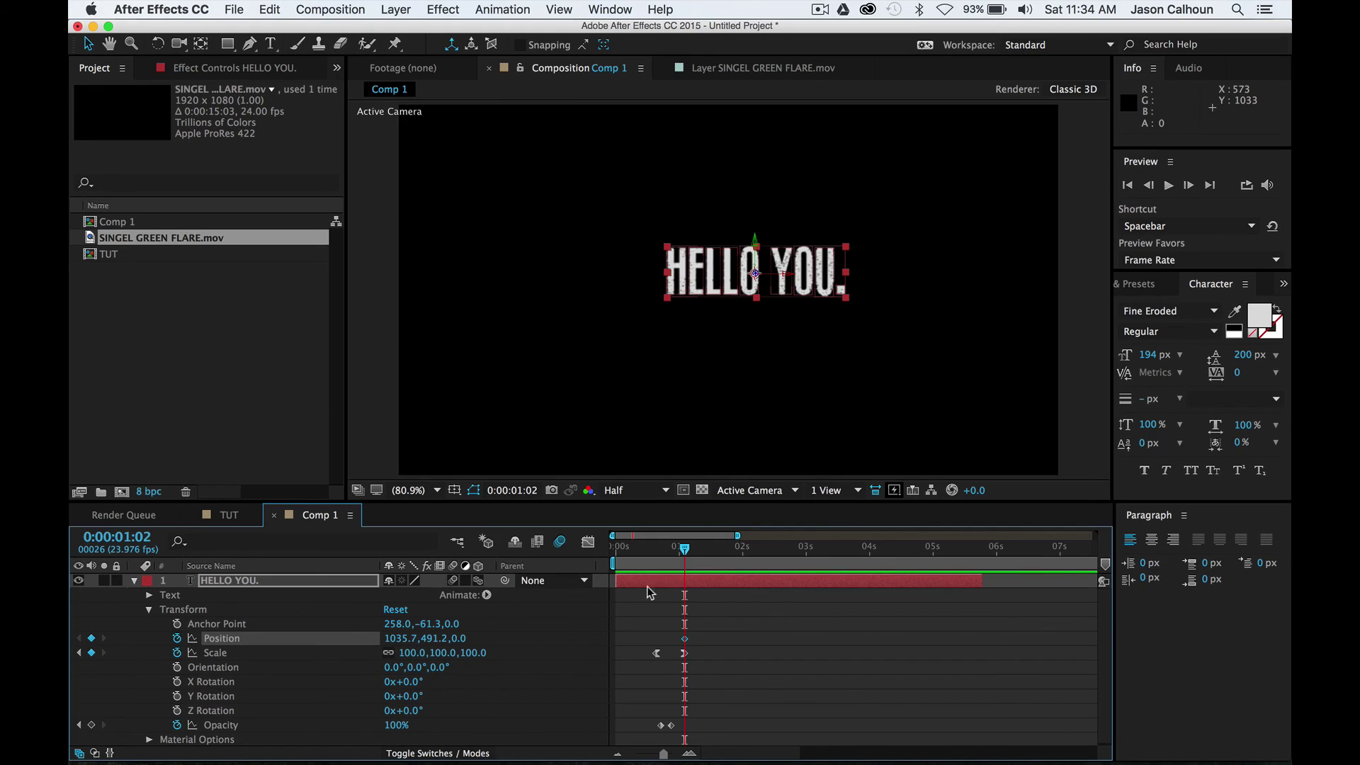
Set the text's X Position to -2548.3 at 0:00:00:19 and preview it sliding in.
drag(685, 550, 666, 550)
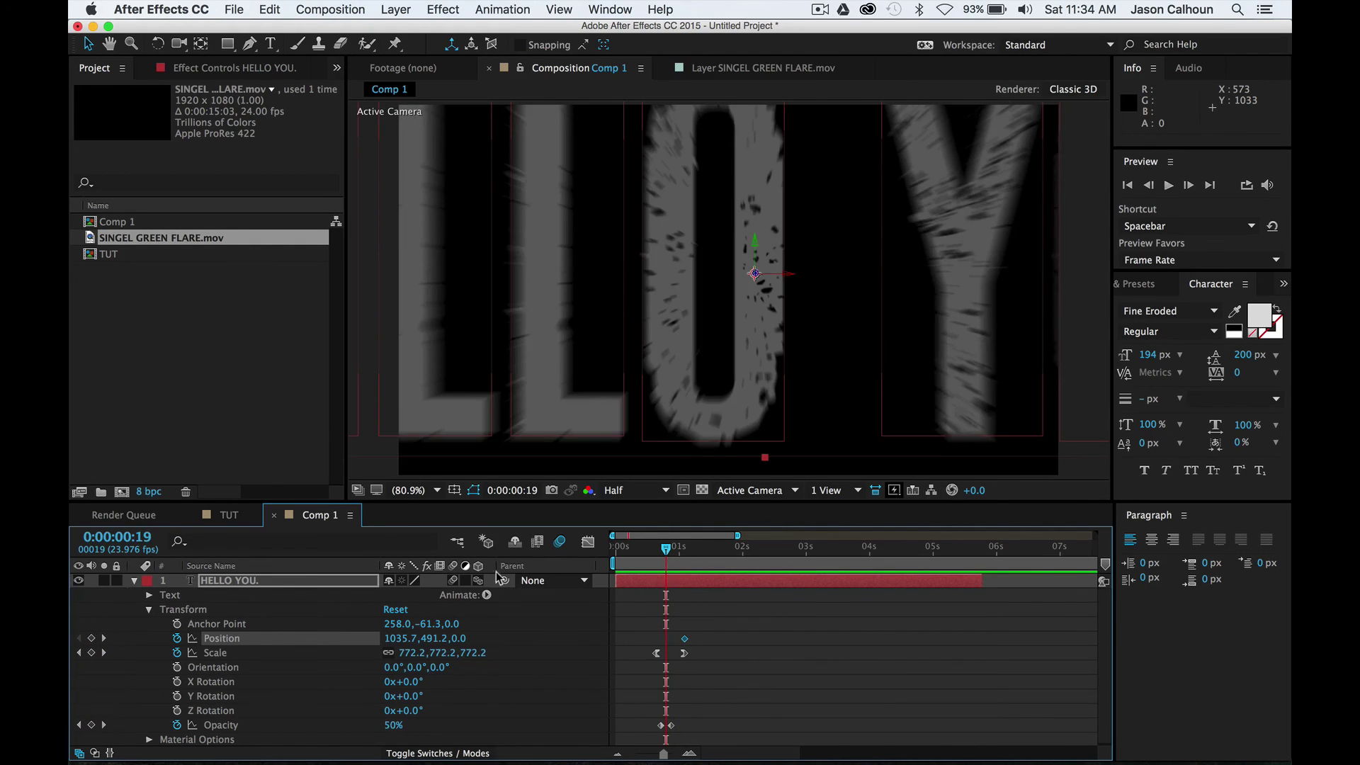
drag(388, 638, 222, 639)
drag(388, 639, 43, 630)
click(754, 699)
key(space)
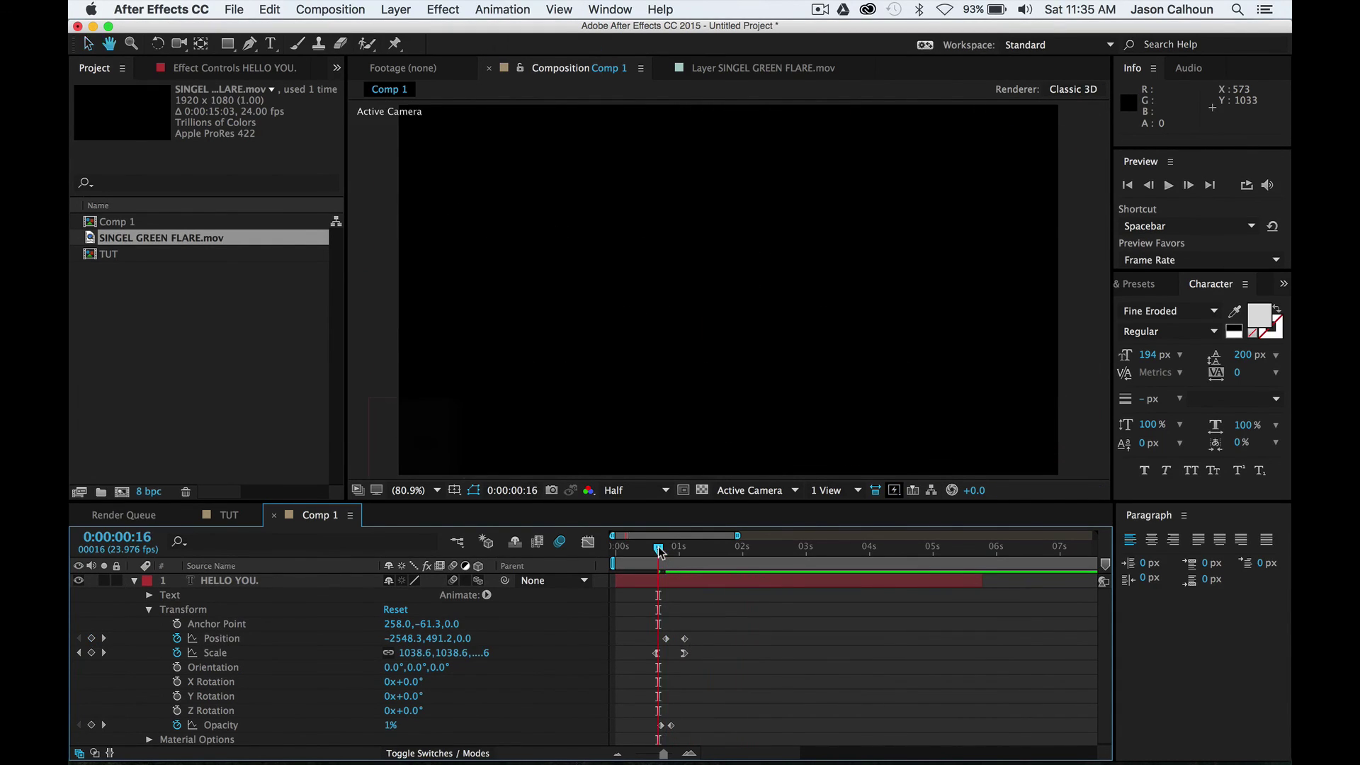
key(space)
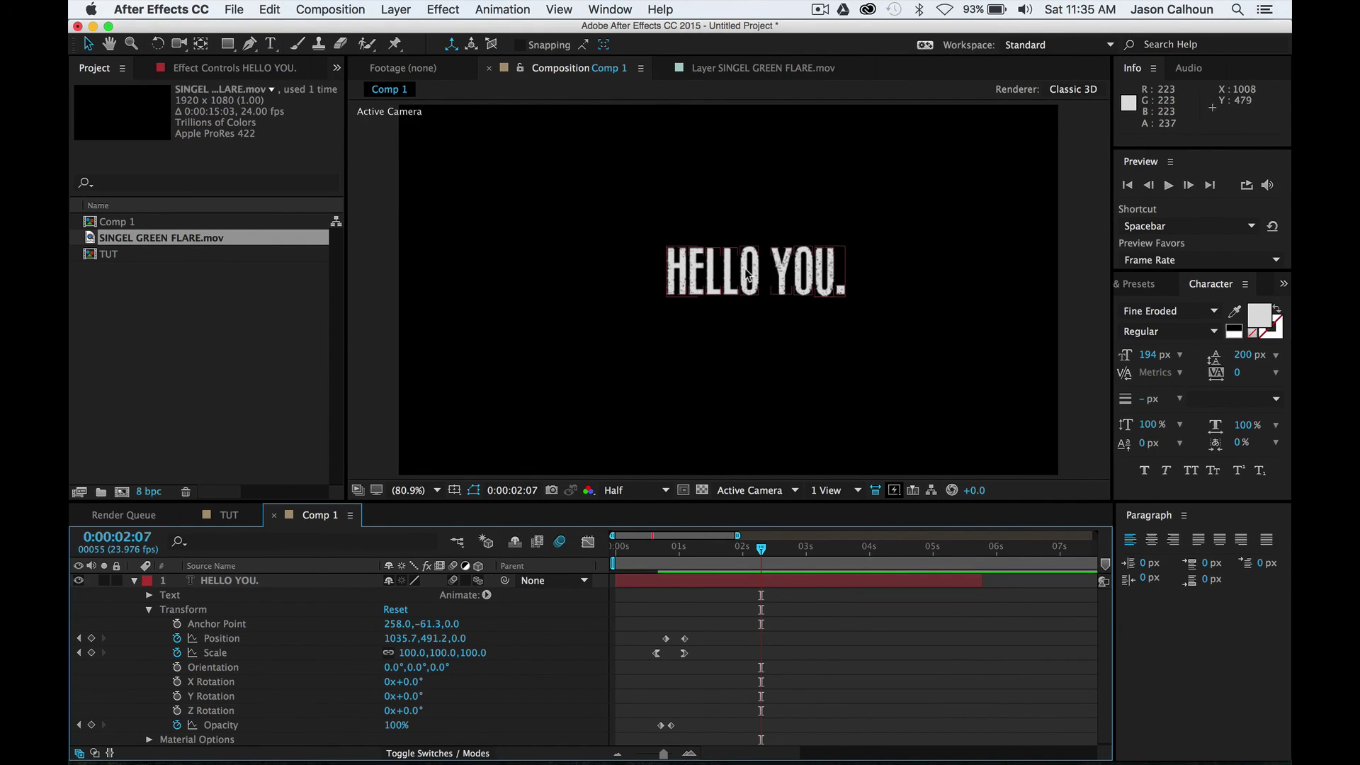
Switch to Safari and look over the free and full download options on the jasonsmixpot.com home page.
key(super+Tab)
key(super+Tab)
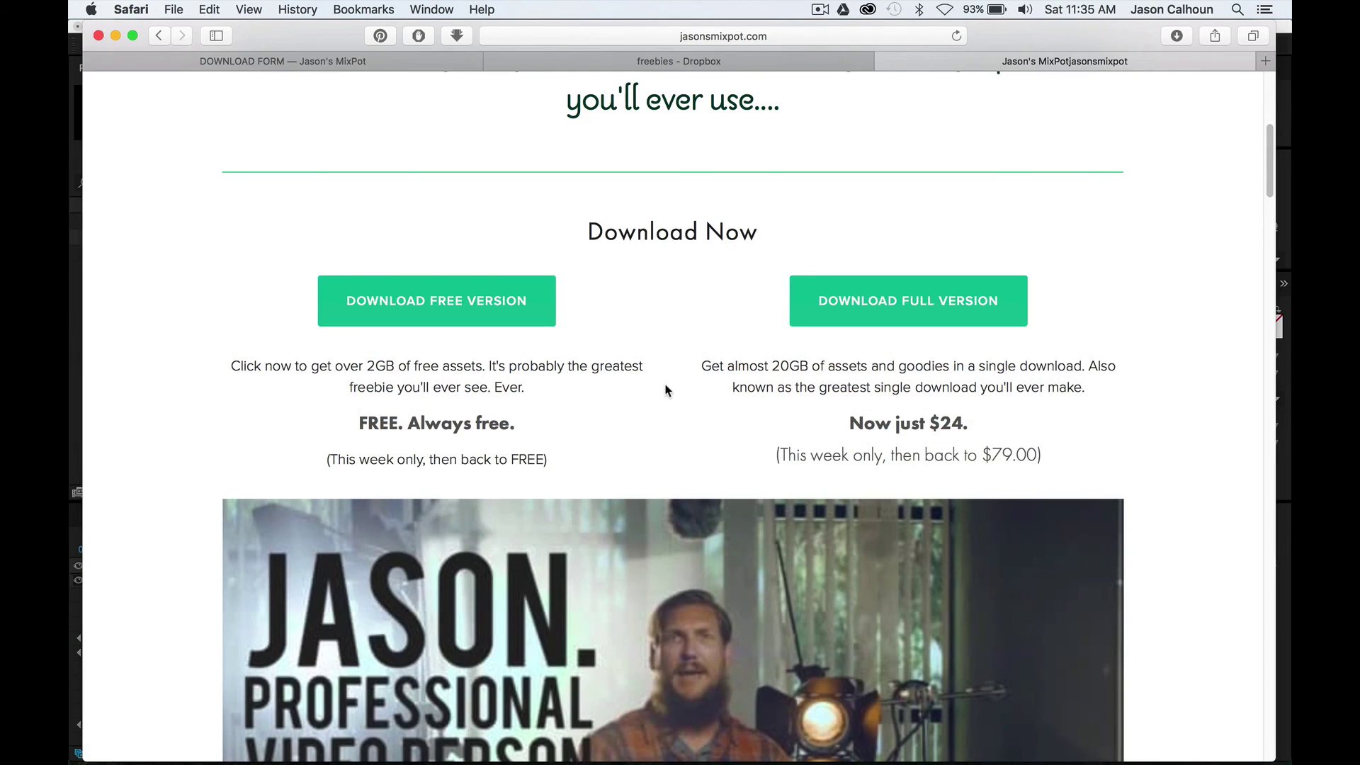
scroll(666, 389, up, 10)
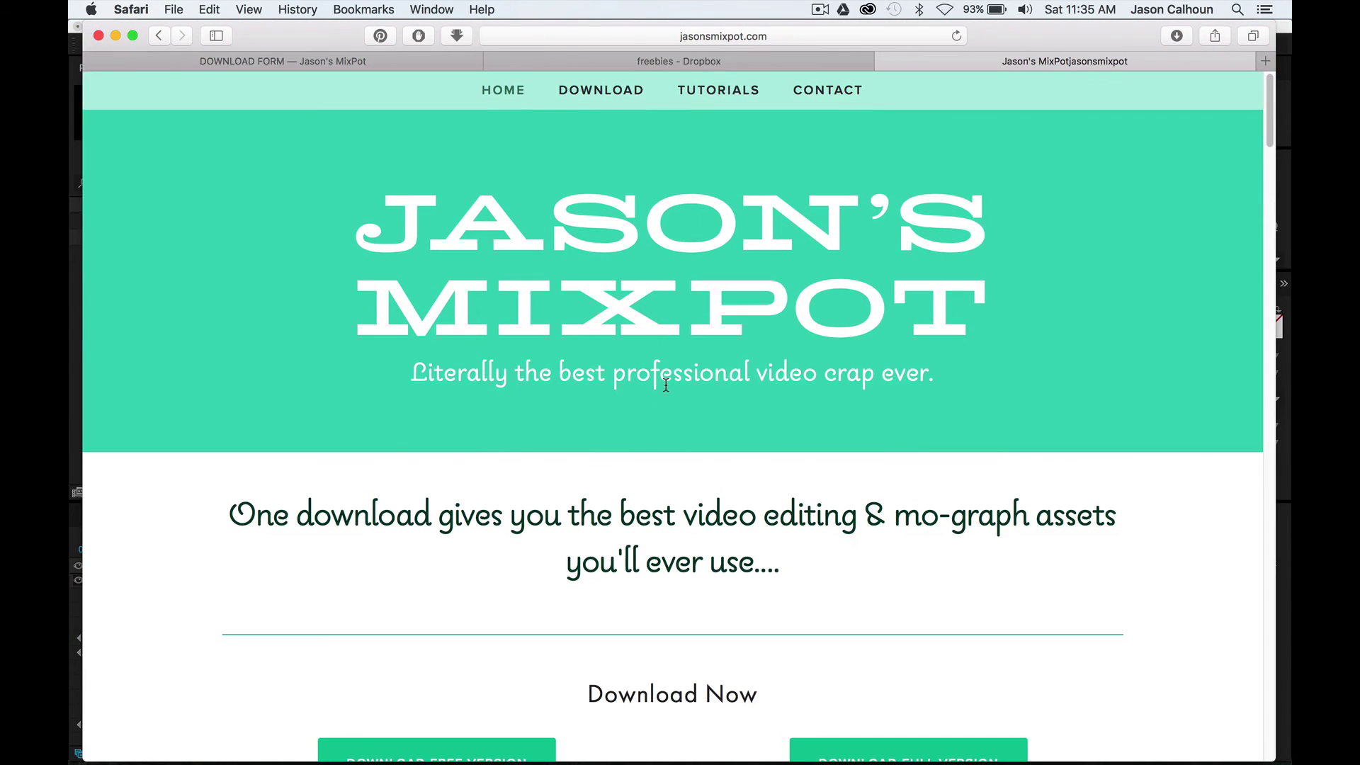
scroll(677, 465, down, 7)
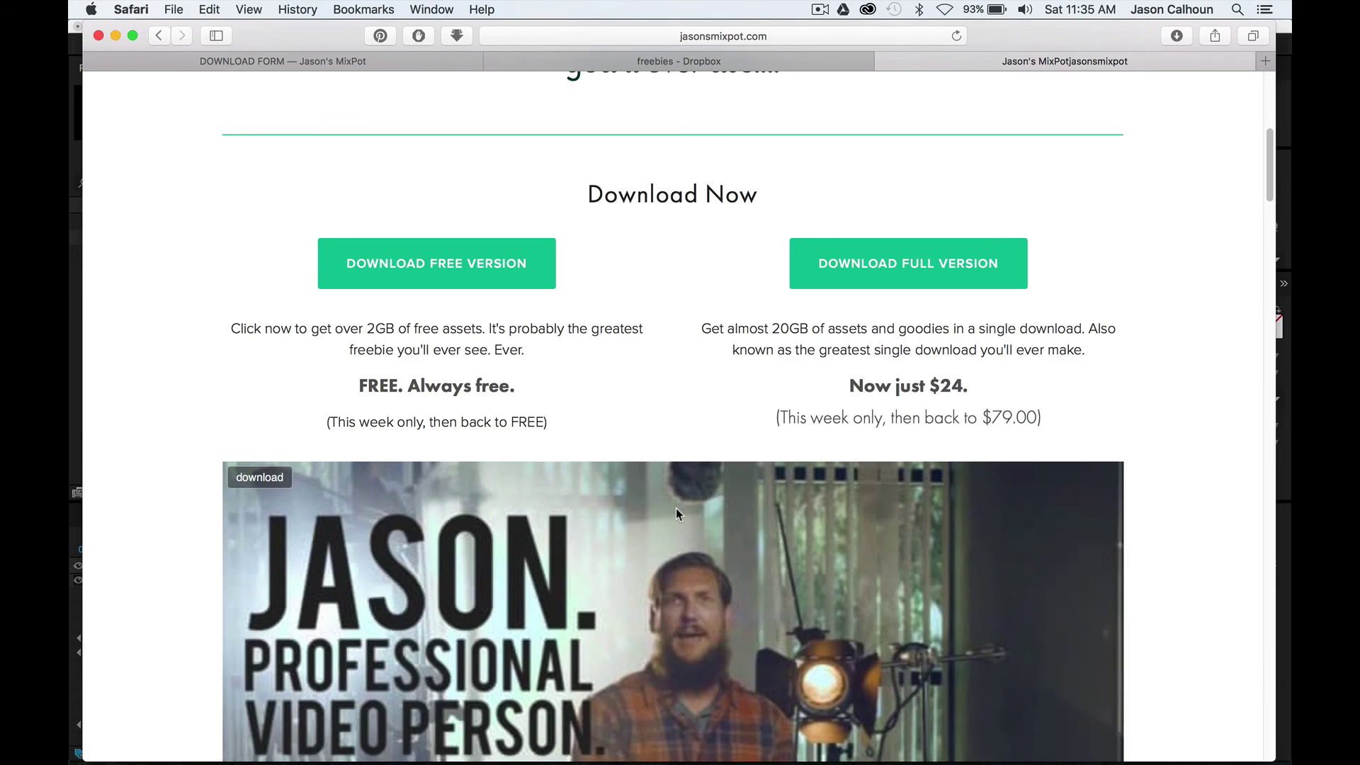
scroll(676, 508, down, 1)
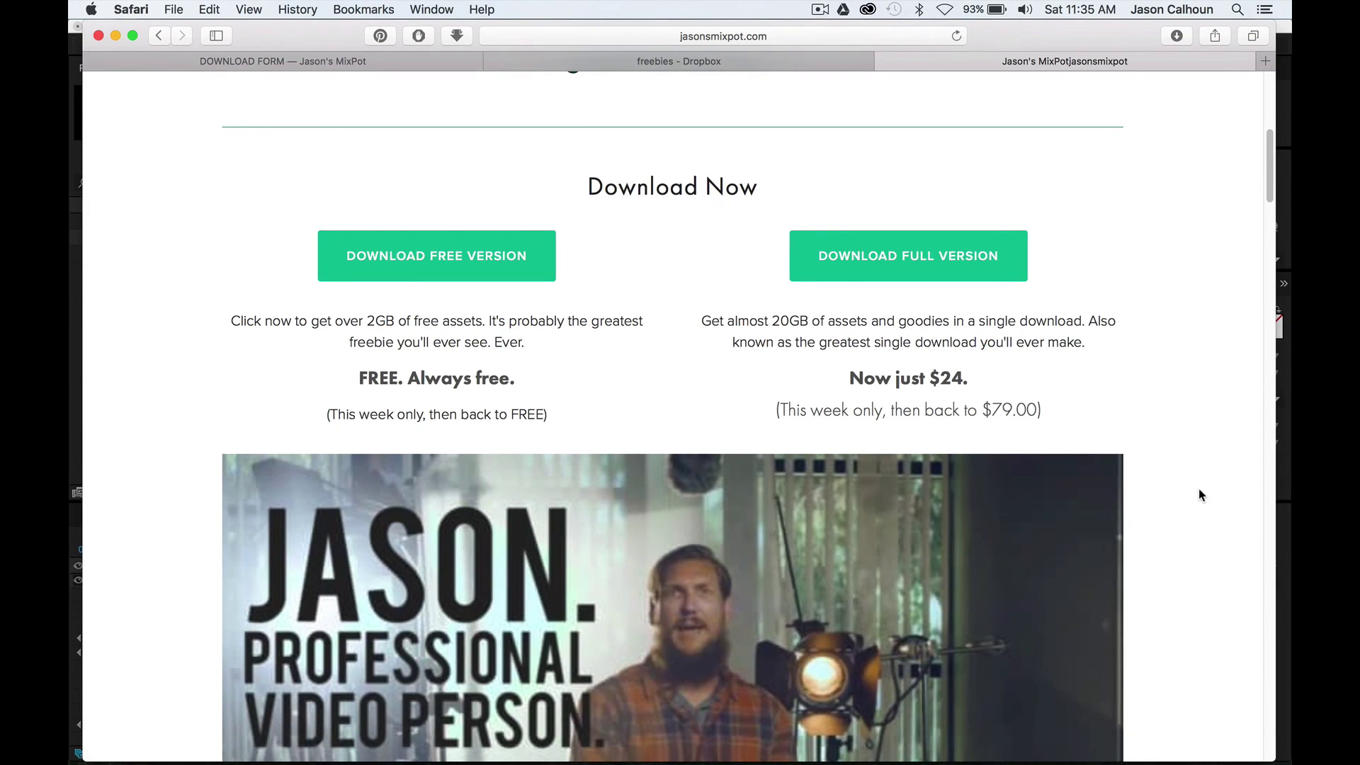
scroll(1199, 489, down, 6)
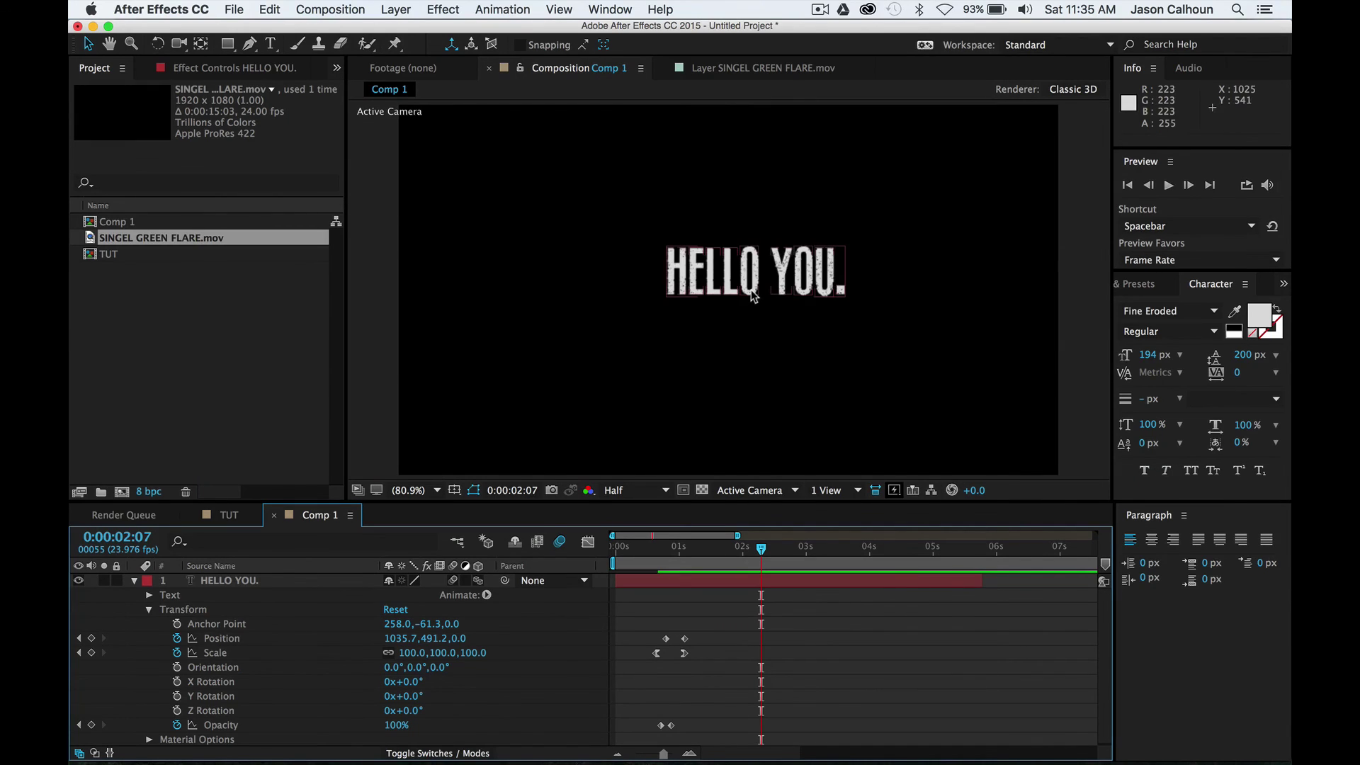